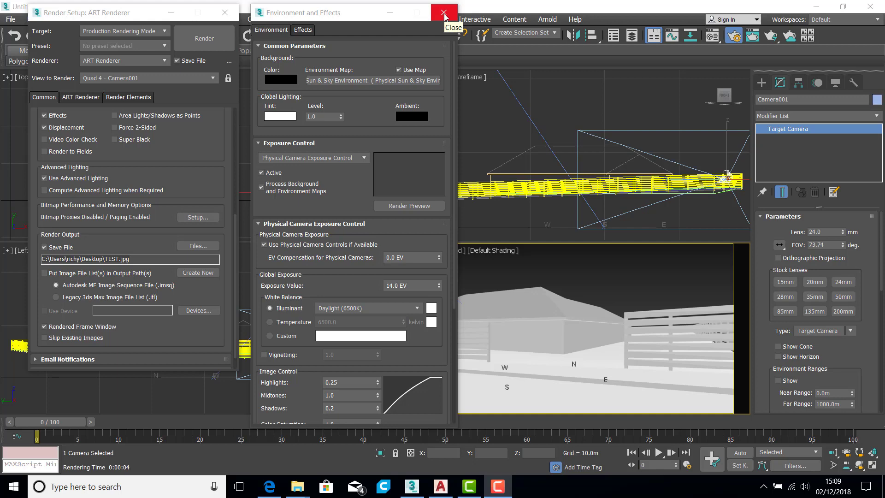
Step: Close the environment and render settings windows, and maximize the Top view to show the whole site
{"action": "left_click", "coordinate": [444, 14]}
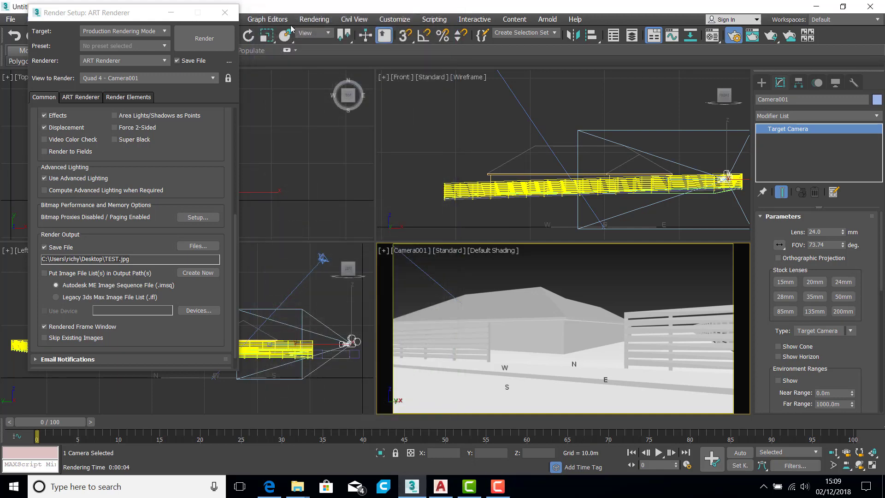
{"action": "left_click", "coordinate": [225, 13]}
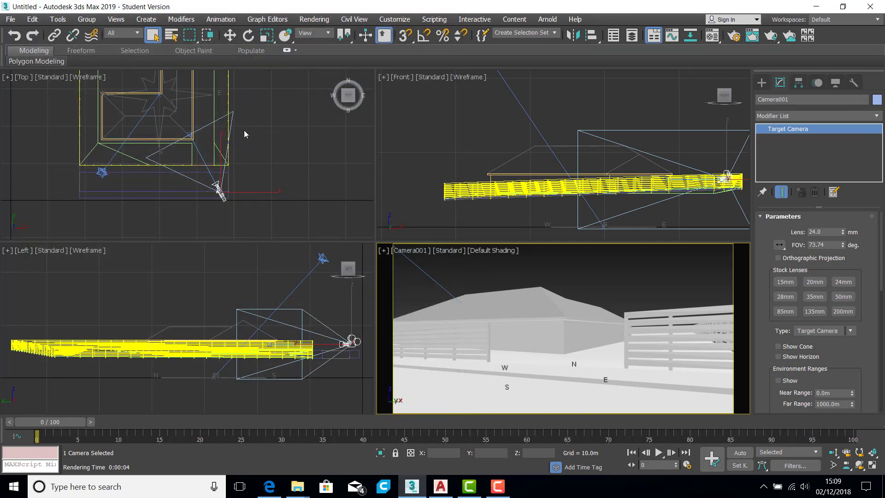
{"action": "middle_click_drag", "start_coordinate": [245, 130], "coordinate": [297, 190]}
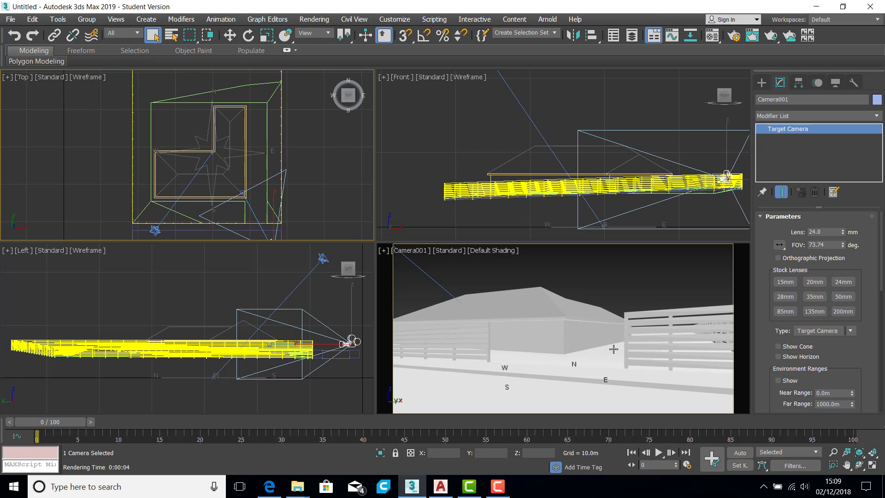
{"action": "left_click", "coordinate": [873, 465]}
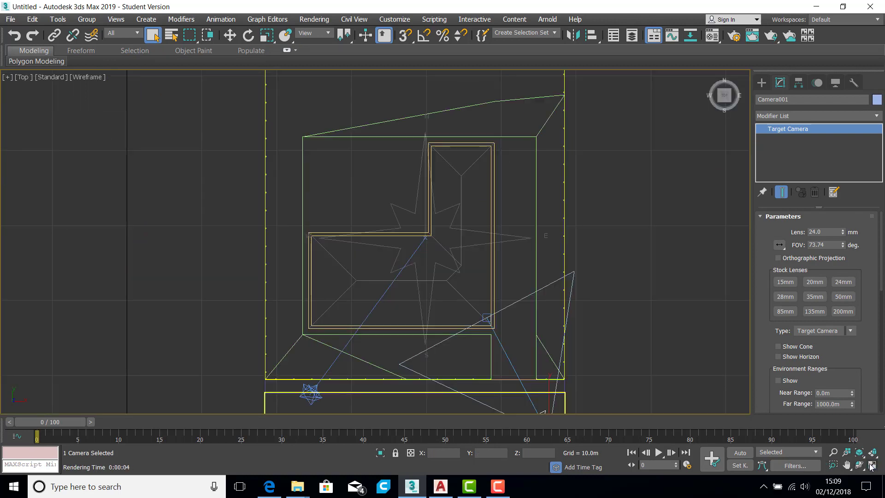
{"action": "scroll", "coordinate": [510, 312], "scroll_direction": "down", "scroll_amount": 3}
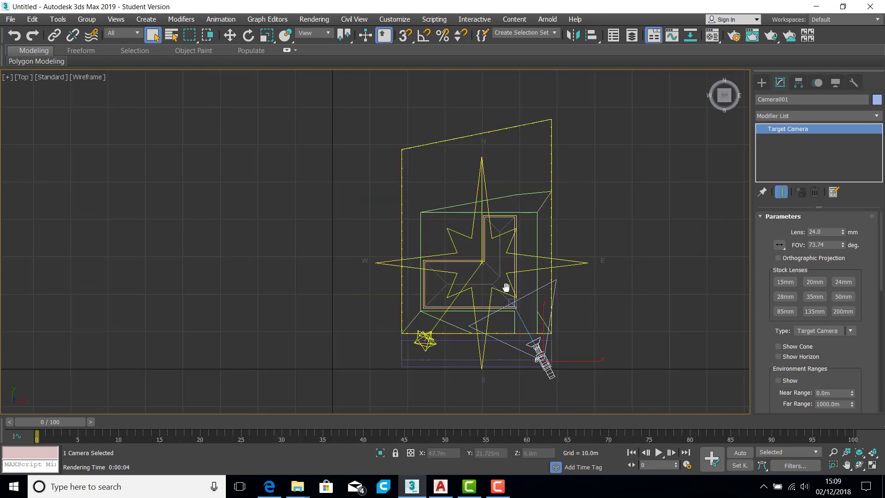
Step: Switch the Top view's display from wireframe to Default Shading and frame the house and its plot
{"action": "left_click", "coordinate": [89, 79]}
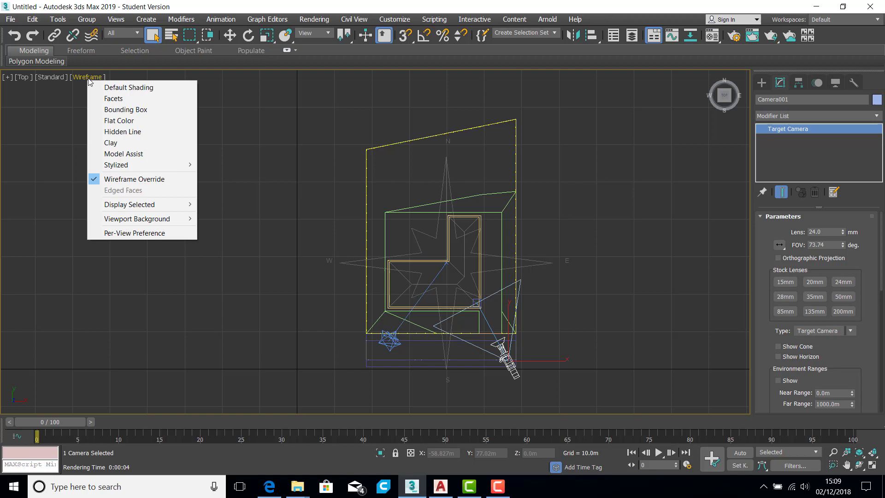
{"action": "left_click", "coordinate": [113, 88]}
{"action": "scroll", "coordinate": [368, 206], "scroll_direction": "up", "scroll_amount": 4}
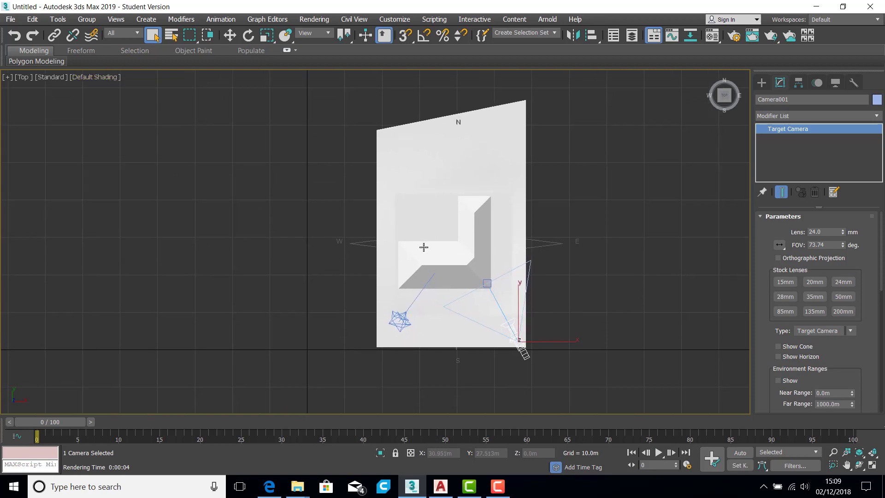
{"action": "middle_click_drag", "start_coordinate": [407, 247], "coordinate": [438, 253]}
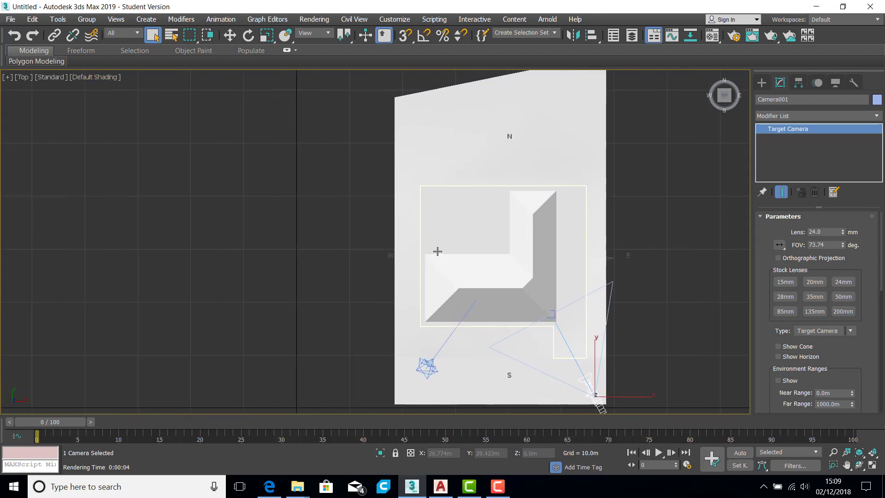
Step: Open the Material Editor and rename the material in the second sample slot as GRASS
{"action": "left_click", "coordinate": [712, 37]}
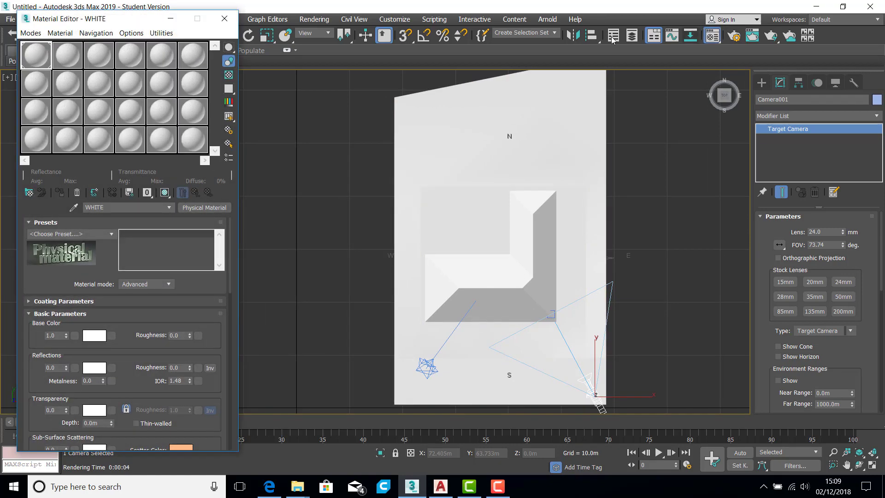
{"action": "left_click_drag", "start_coordinate": [143, 12], "coordinate": [196, 49]}
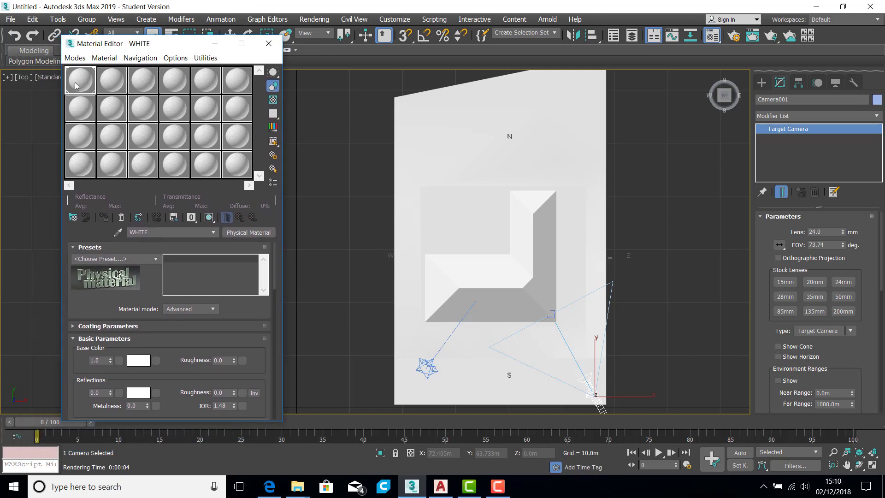
{"action": "left_click", "coordinate": [111, 83]}
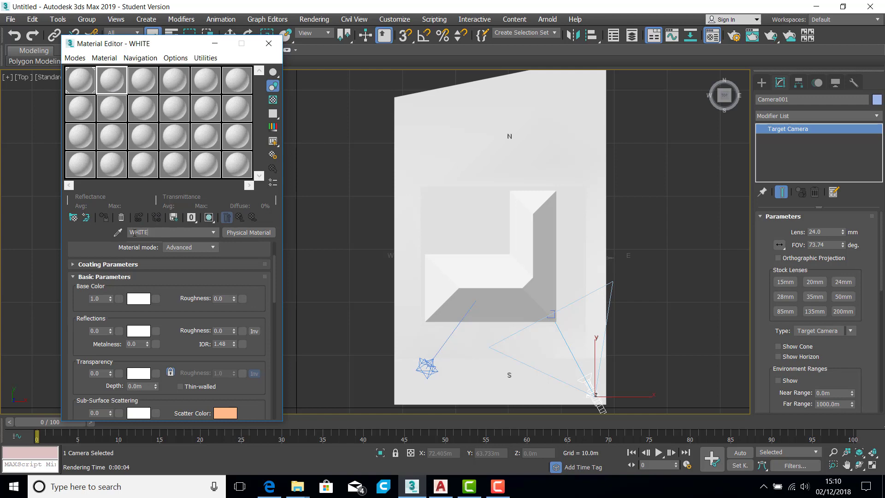
{"action": "type", "text": "GRASS"}
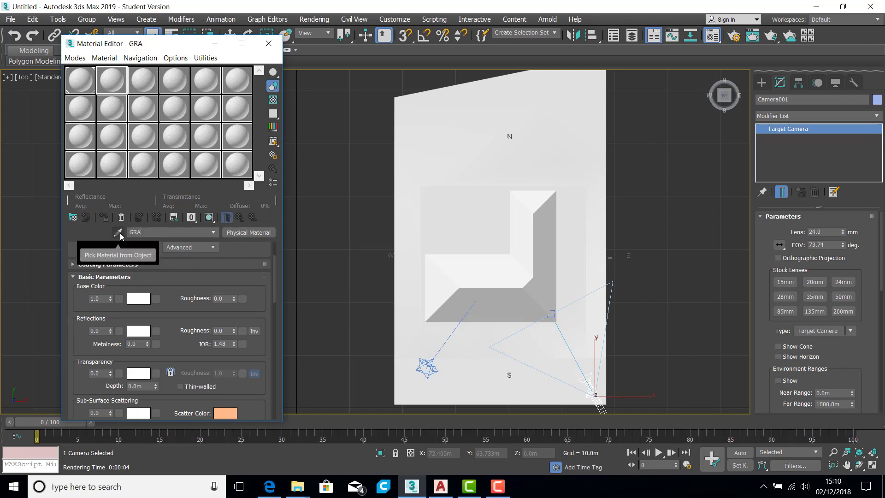
Step: Set the GRASS material's base color to a dark green with hue 0.335, saturation 0.582 and value 0.216
{"action": "left_click", "coordinate": [138, 299]}
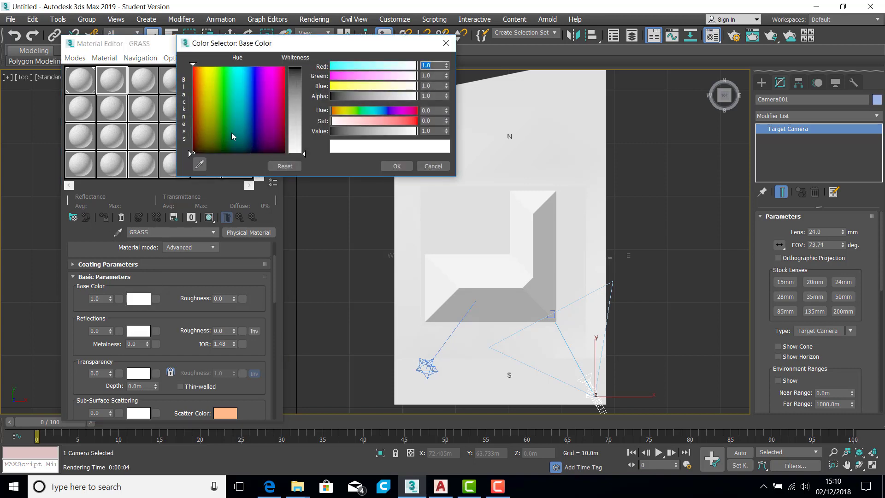
{"action": "left_click", "coordinate": [224, 142]}
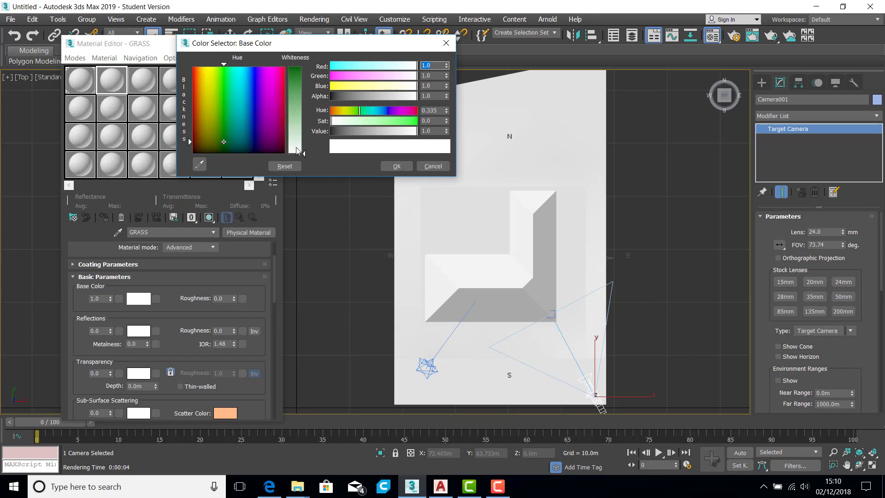
{"action": "left_click_drag", "start_coordinate": [297, 151], "coordinate": [297, 76]}
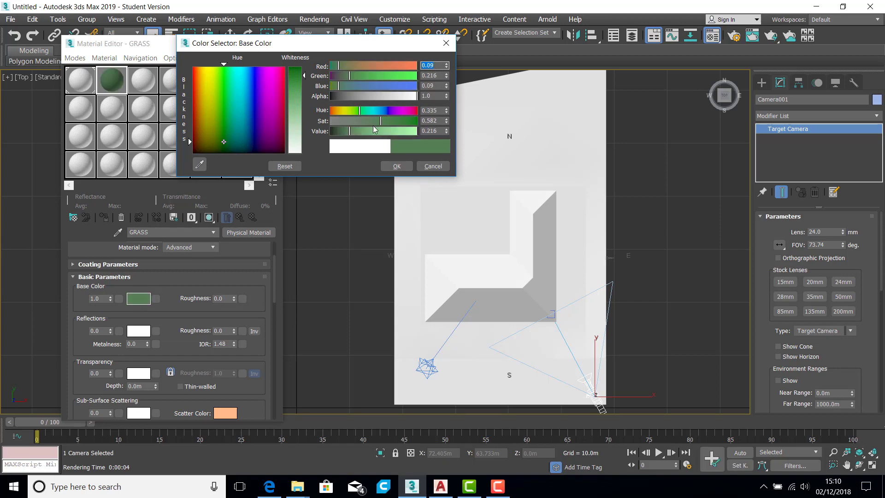
{"action": "left_click", "coordinate": [397, 166]}
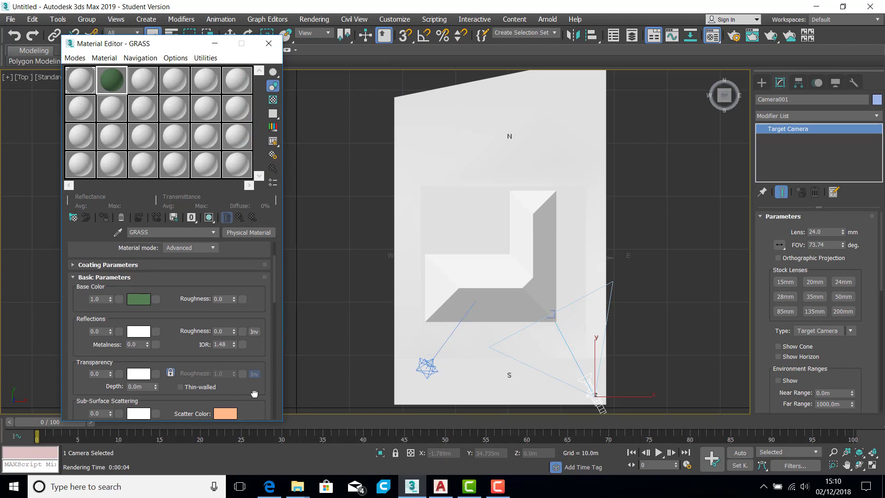
Step: Assign a Bitmap map to the Base Color entry in the GRASS material's generic maps
{"action": "left_click_drag", "start_coordinate": [254, 392], "coordinate": [259, 218]}
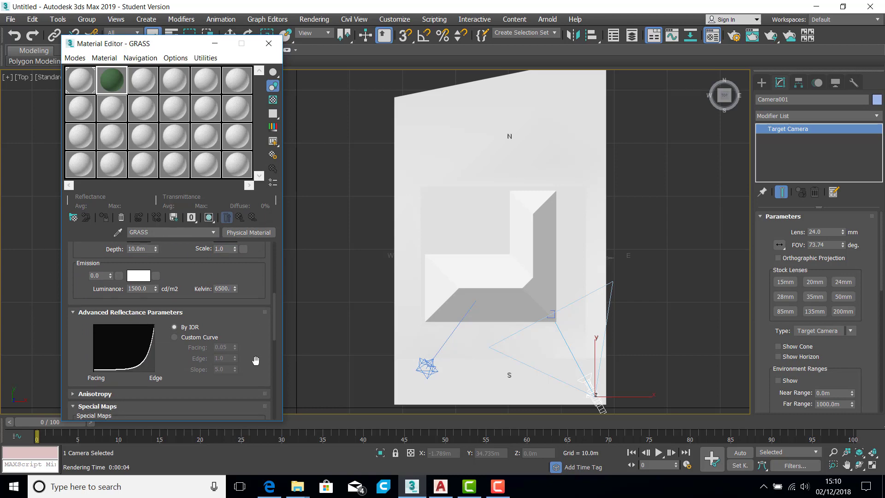
{"action": "left_click_drag", "start_coordinate": [258, 352], "coordinate": [264, 219]}
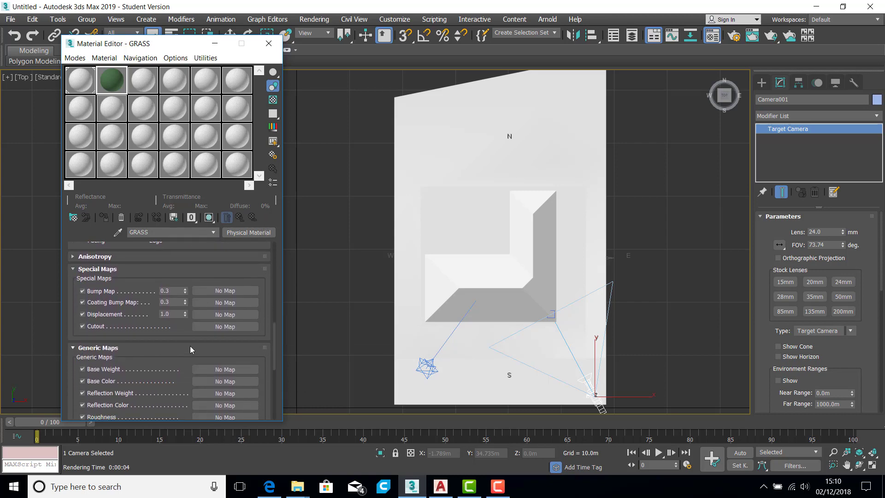
{"action": "scroll", "coordinate": [187, 348], "scroll_direction": "down", "scroll_amount": 3}
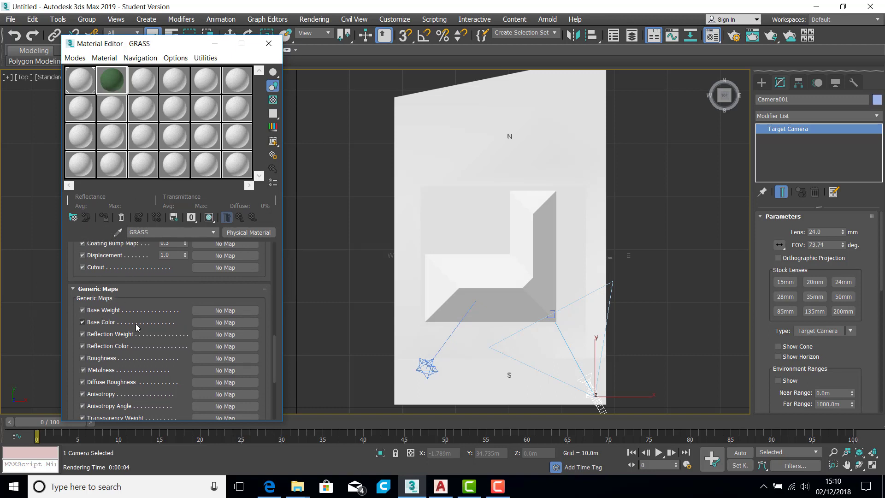
{"action": "left_click", "coordinate": [229, 326]}
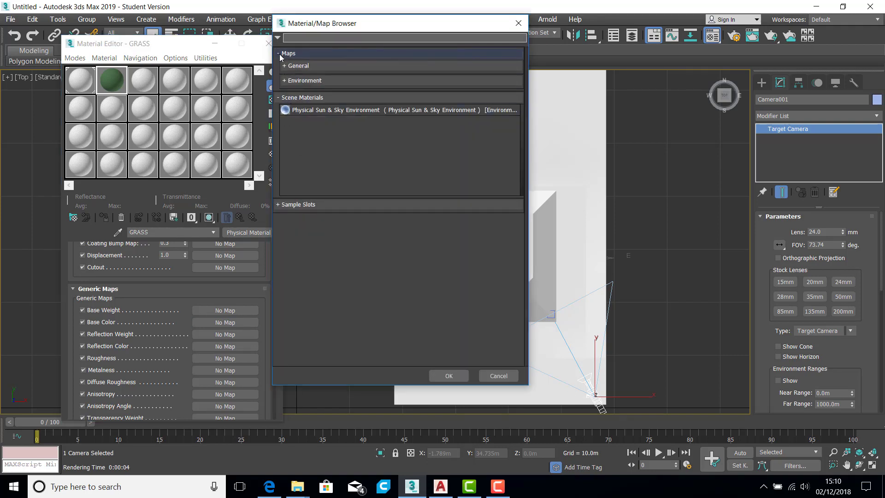
{"action": "left_click_drag", "start_coordinate": [328, 23], "coordinate": [349, 44]}
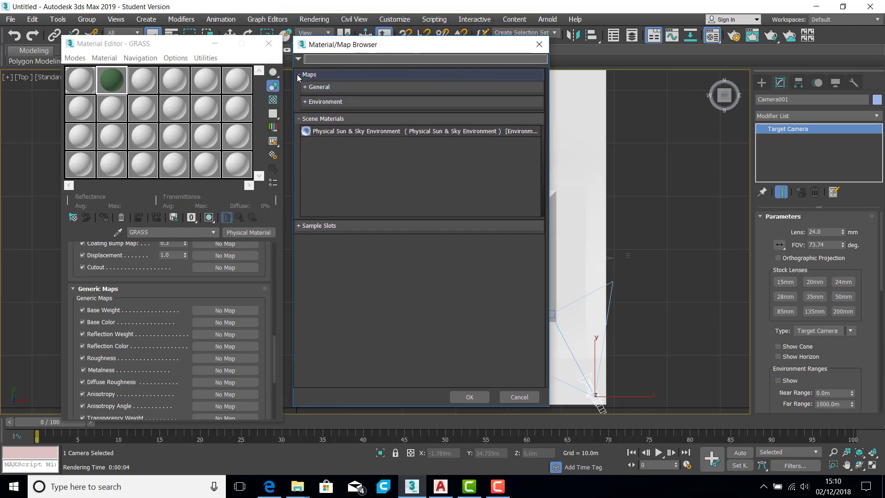
{"action": "double_click", "coordinate": [307, 87]}
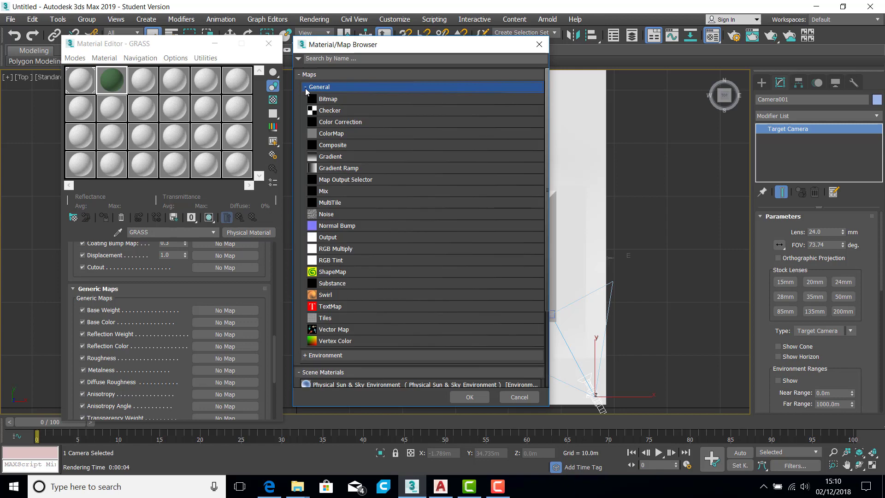
{"action": "double_click", "coordinate": [329, 99]}
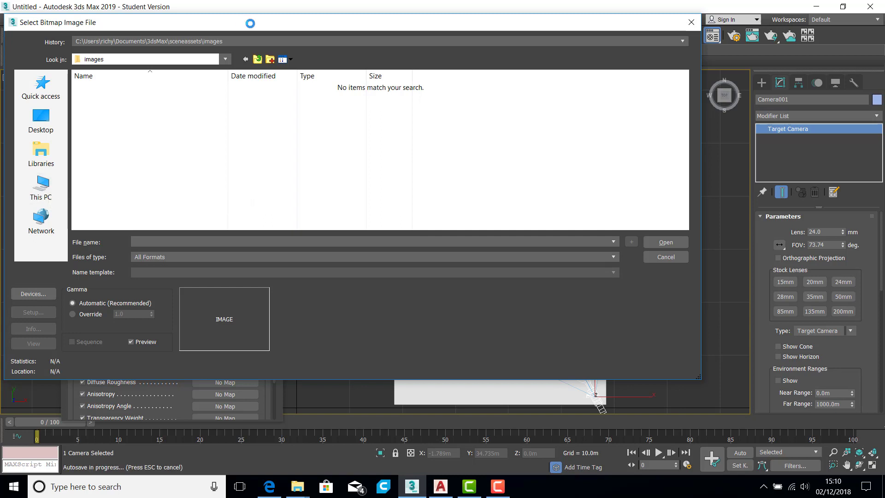
Step: Browse to the MAPPED TEST MODEL 2018 folder on the USB drive and show its images as large icons
{"action": "left_click_drag", "start_coordinate": [251, 23], "coordinate": [338, 32]}
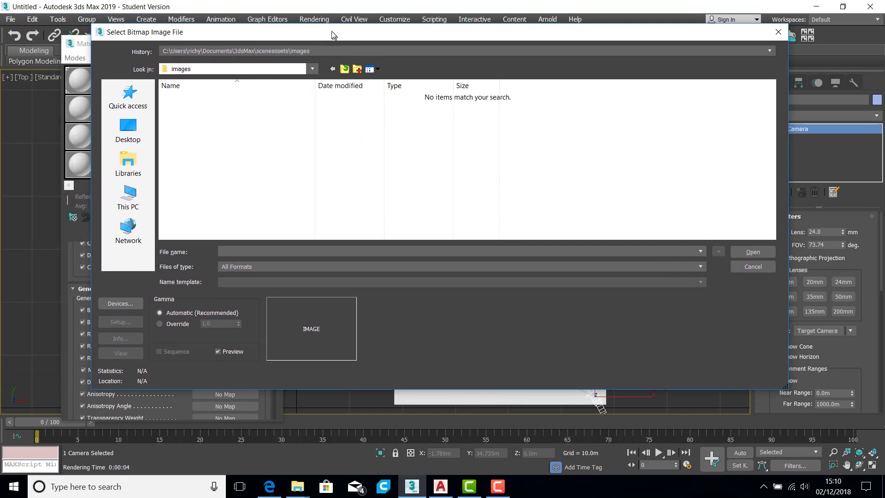
{"action": "left_click", "coordinate": [128, 197]}
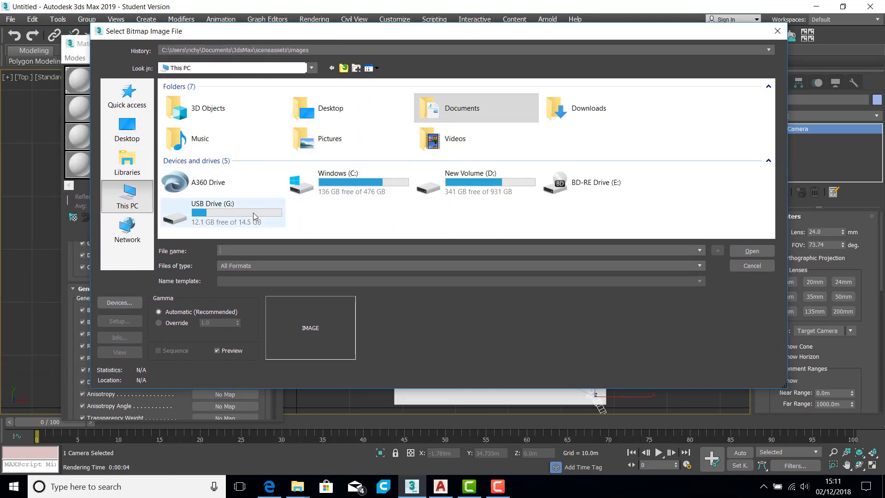
{"action": "double_click", "coordinate": [174, 223]}
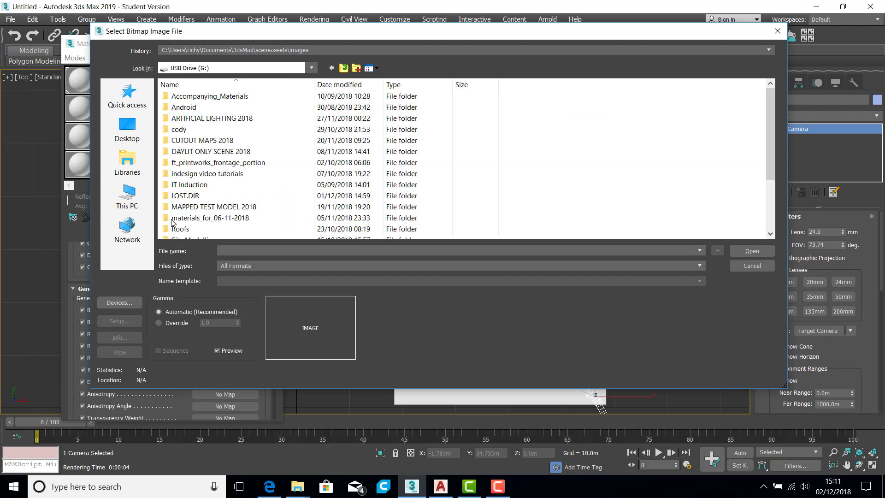
{"action": "left_click", "coordinate": [194, 207]}
{"action": "left_click", "coordinate": [194, 208]}
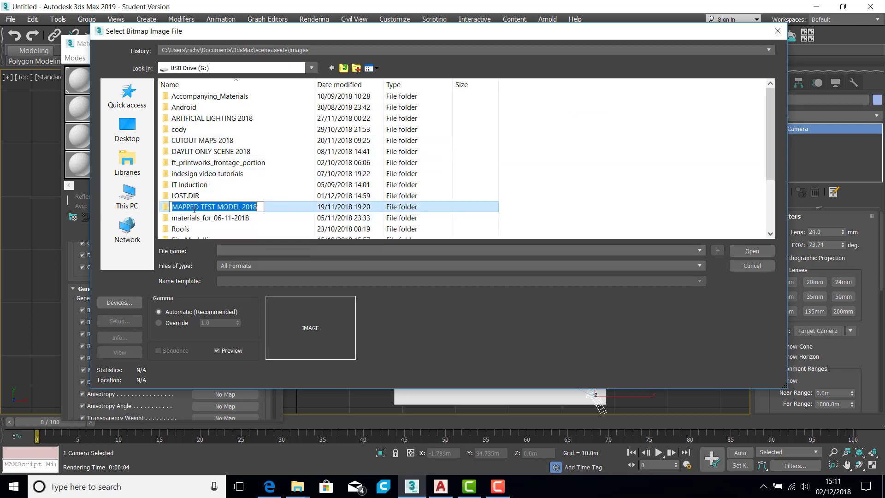
{"action": "double_click", "coordinate": [165, 208]}
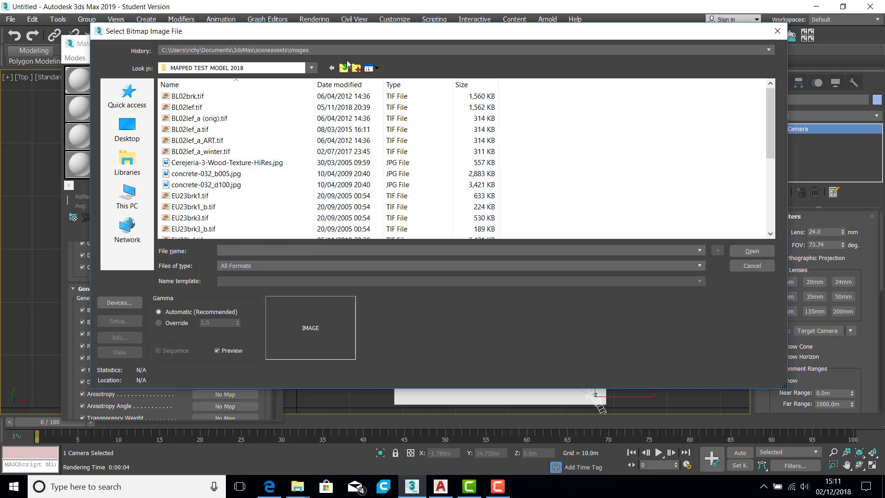
{"action": "left_click", "coordinate": [377, 68]}
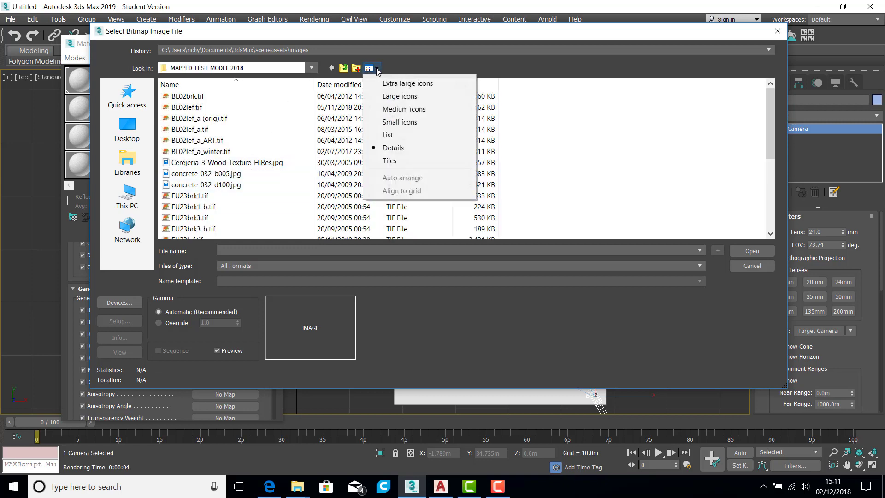
{"action": "left_click", "coordinate": [388, 97]}
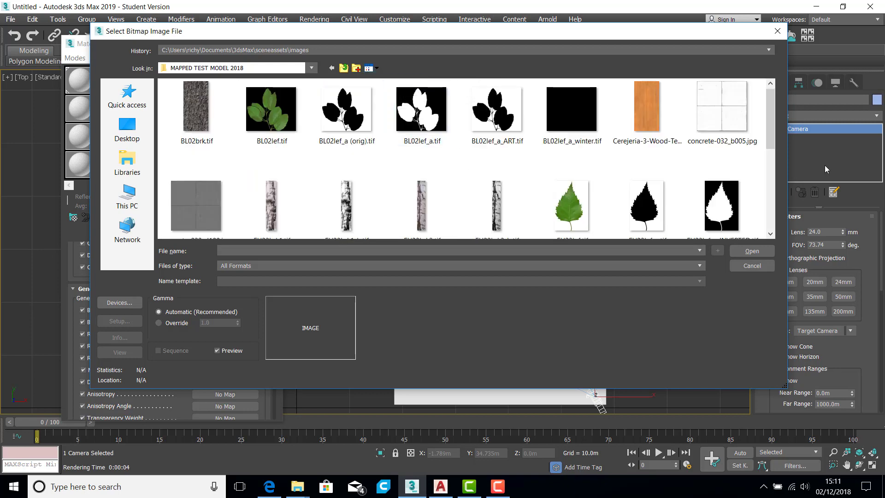
Step: Load grassHR_tidied_1500.jpg as the base color bitmap and open an enlarged preview of the GRASS sample
{"action": "left_click", "coordinate": [771, 227]}
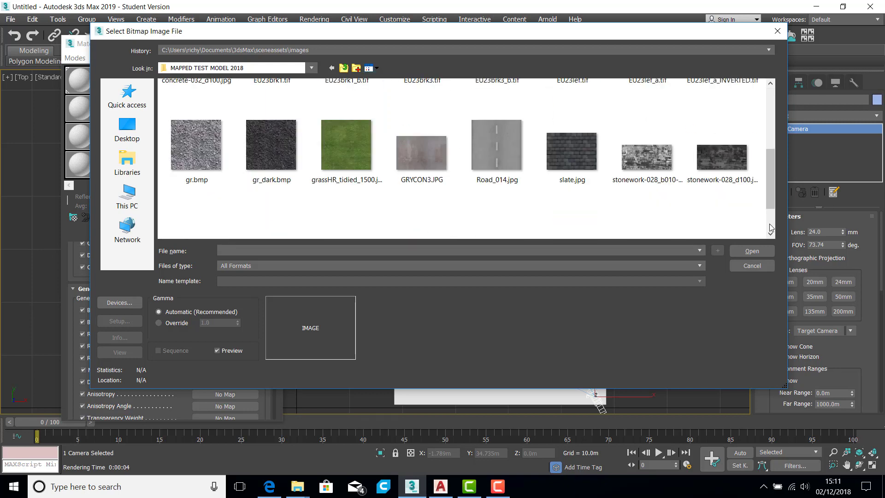
{"action": "left_click", "coordinate": [352, 150]}
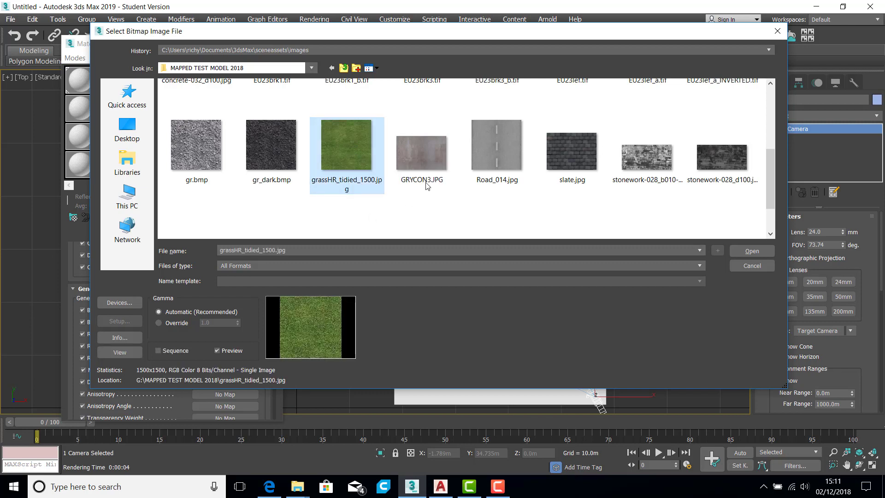
{"action": "double_click", "coordinate": [355, 160]}
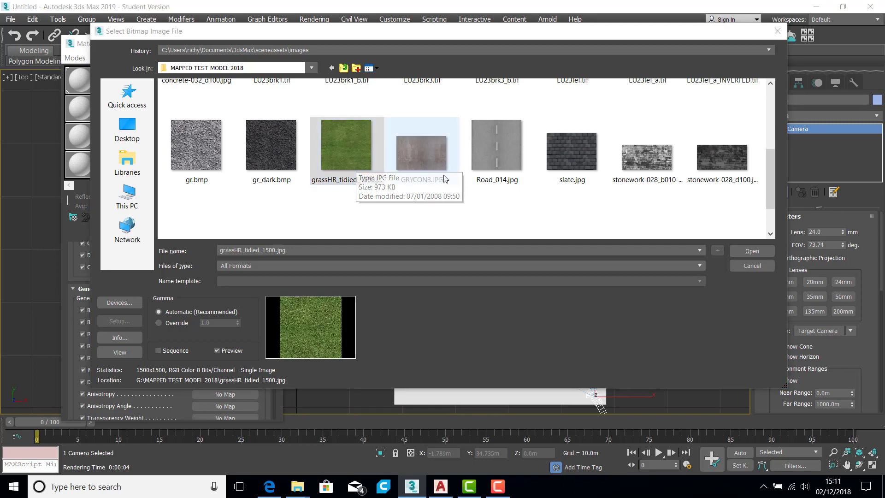
{"action": "left_click", "coordinate": [752, 251]}
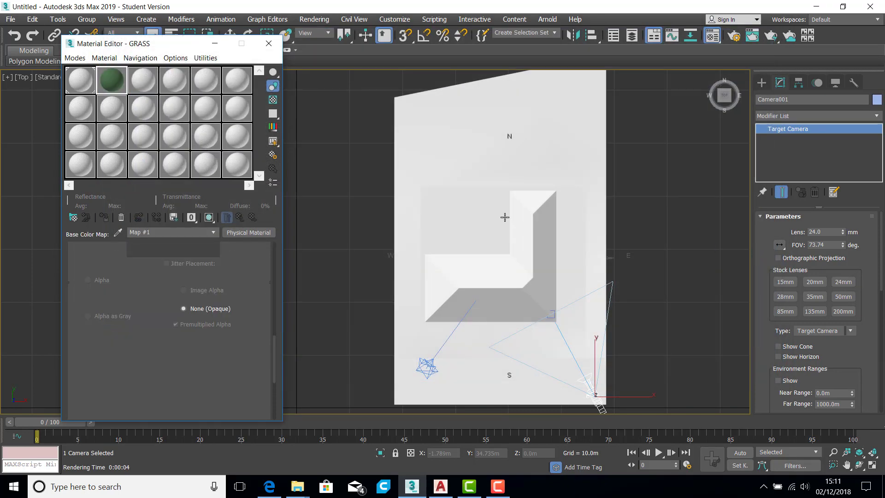
{"action": "double_click", "coordinate": [115, 82]}
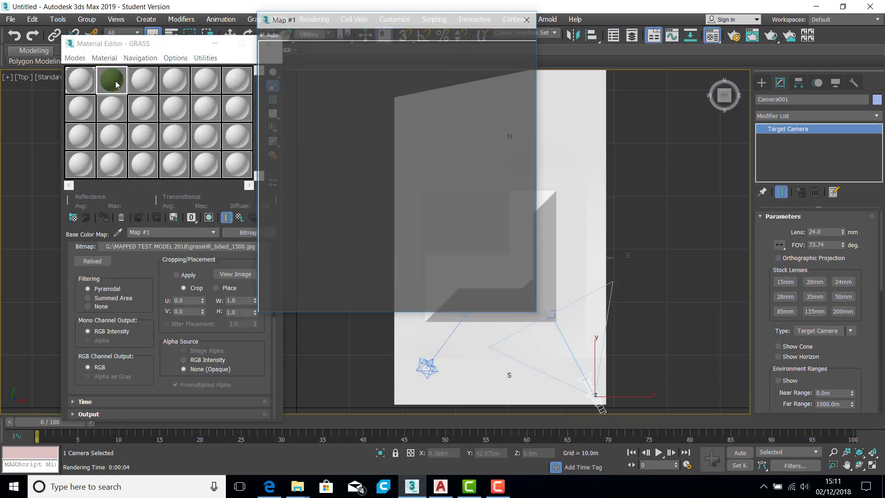
Step: Turn off Use Real-World Scale for the grass bitmap's coordinates, check the enlarged sample preview, and close it
{"action": "left_click_drag", "start_coordinate": [375, 20], "coordinate": [421, 51]}
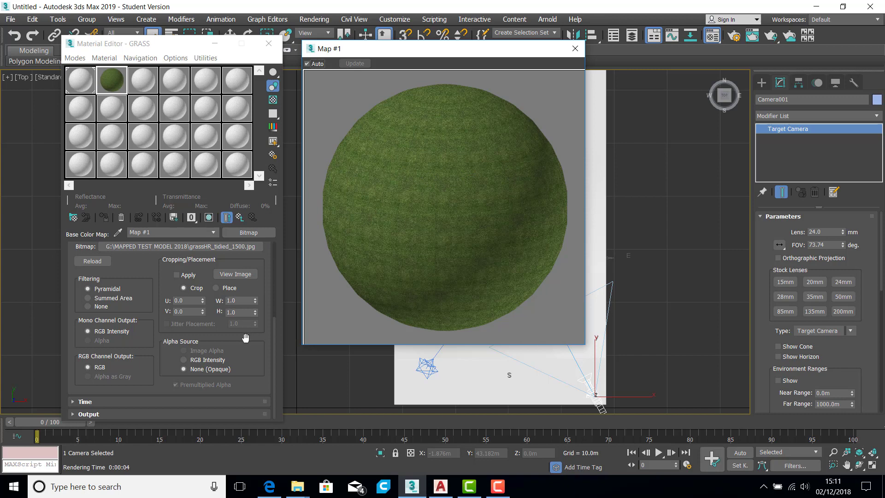
{"action": "left_click_drag", "start_coordinate": [245, 336], "coordinate": [249, 391]}
{"action": "left_click_drag", "start_coordinate": [157, 291], "coordinate": [164, 355]}
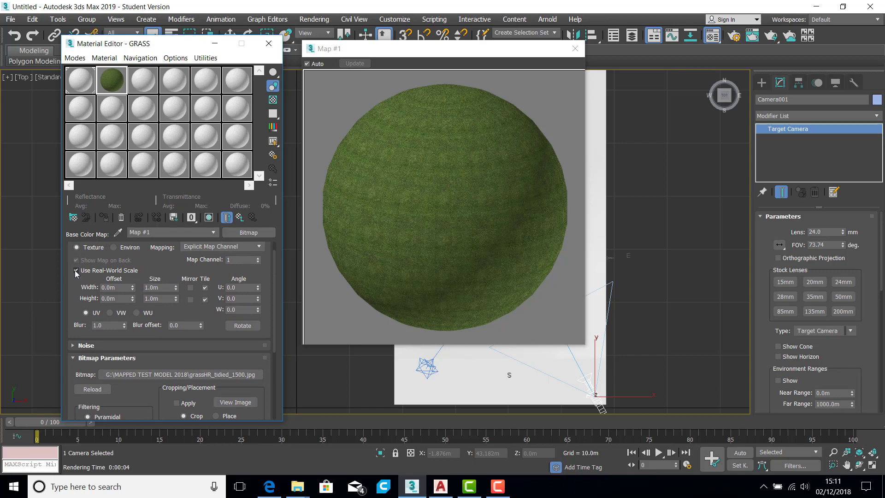
{"action": "left_click", "coordinate": [76, 271]}
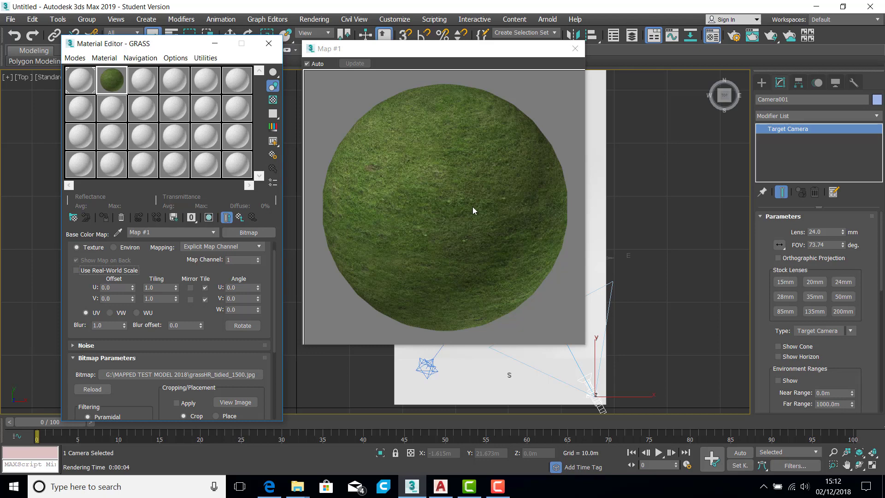
{"action": "left_click", "coordinate": [576, 52]}
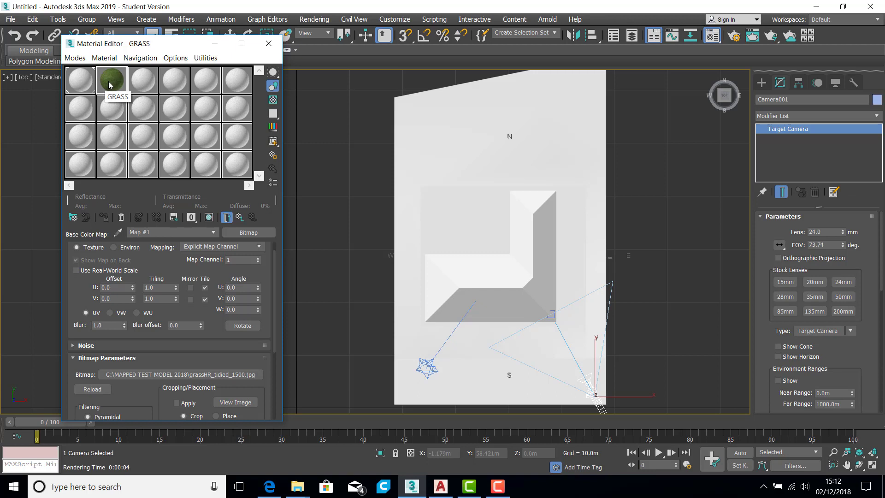
Step: Assign the GRASS material to the site ground and show the shaded material in the viewport
{"action": "left_click_drag", "start_coordinate": [110, 84], "coordinate": [444, 152]}
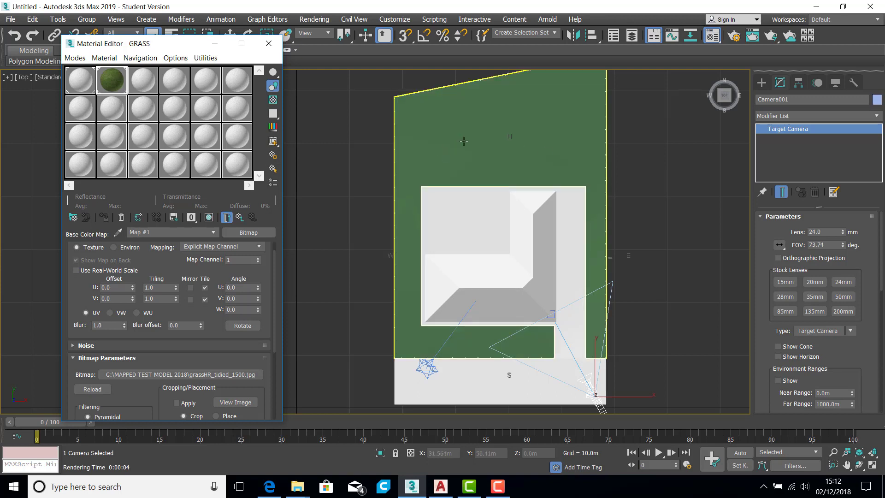
{"action": "left_click", "coordinate": [239, 217]}
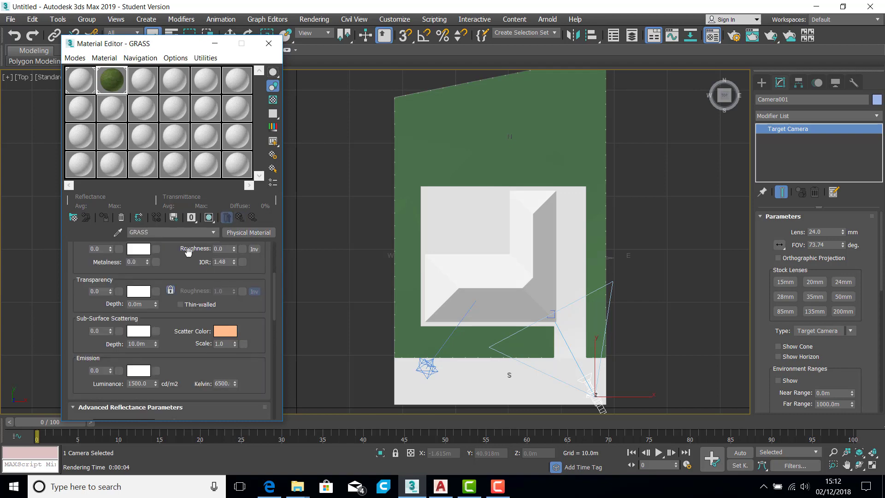
{"action": "scroll", "coordinate": [185, 270], "scroll_direction": "up", "scroll_amount": 2}
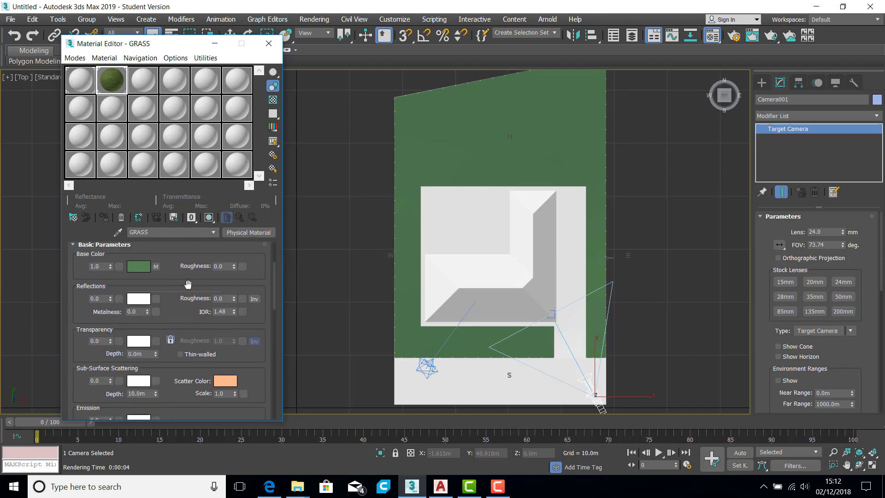
{"action": "left_click", "coordinate": [209, 218]}
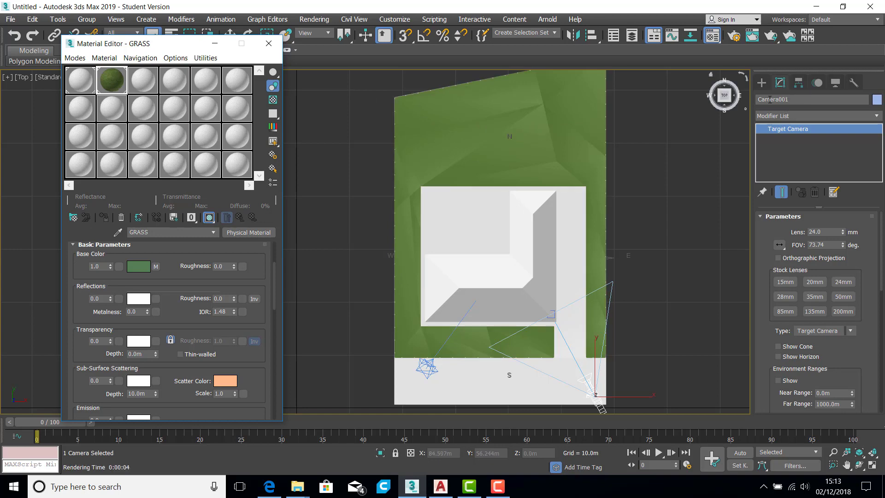
Step: Add a UVW Map modifier to the site ground mesh and turn off its Real-World Map Size
{"action": "left_click", "coordinate": [473, 133]}
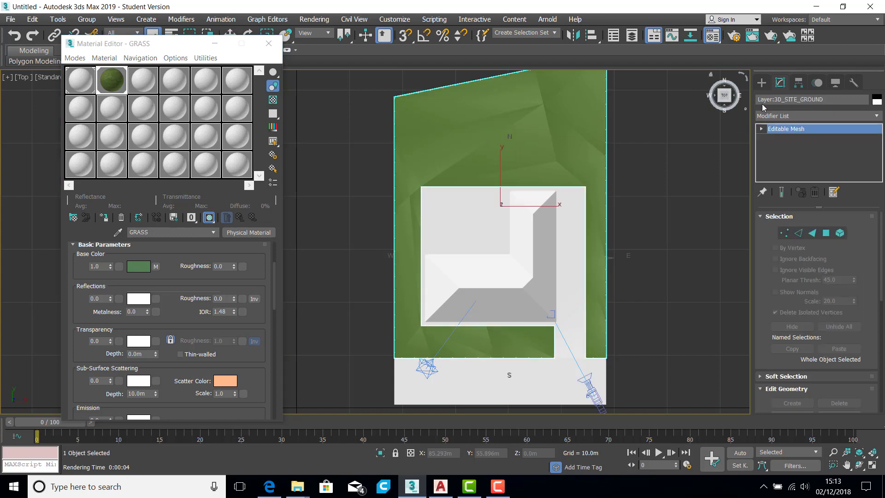
{"action": "left_click", "coordinate": [877, 117]}
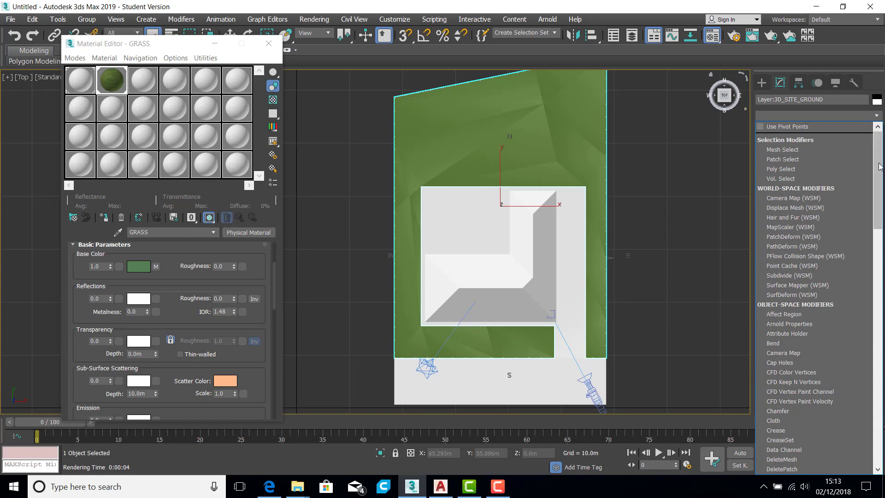
{"action": "left_click_drag", "start_coordinate": [878, 154], "coordinate": [878, 389]}
{"action": "left_click", "coordinate": [782, 379]}
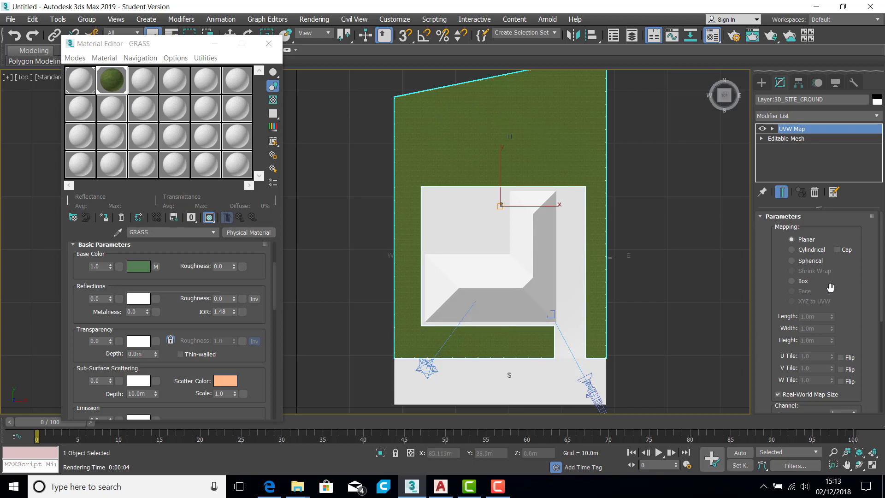
{"action": "left_click_drag", "start_coordinate": [855, 309], "coordinate": [853, 221]}
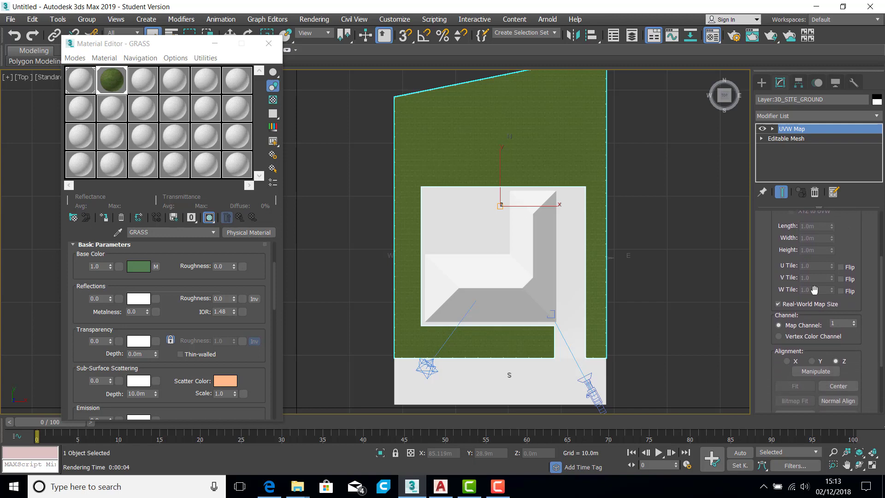
{"action": "left_click", "coordinate": [778, 305]}
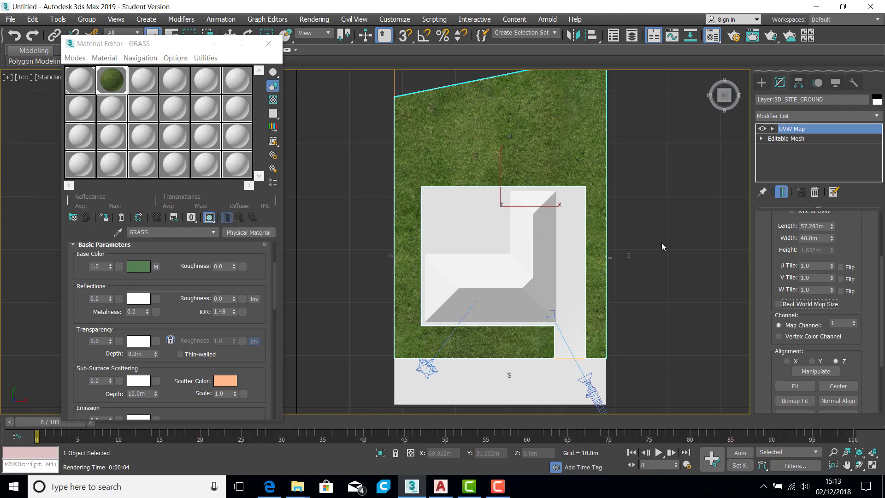
Step: Set the length and width of the site ground's planar UVW mapping to 8 m each
{"action": "scroll", "coordinate": [662, 243], "scroll_direction": "up", "scroll_amount": 3}
{"action": "scroll", "coordinate": [663, 243], "scroll_direction": "down", "scroll_amount": 3}
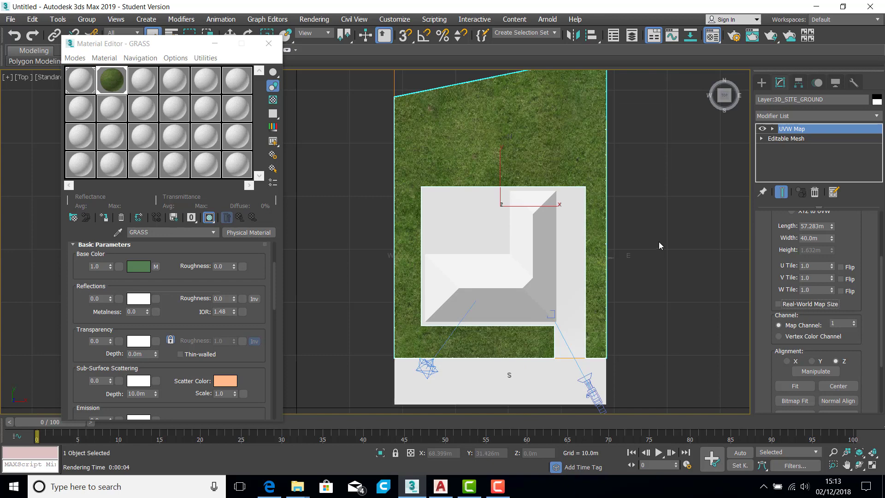
{"action": "scroll", "coordinate": [659, 241], "scroll_direction": "down", "scroll_amount": 2}
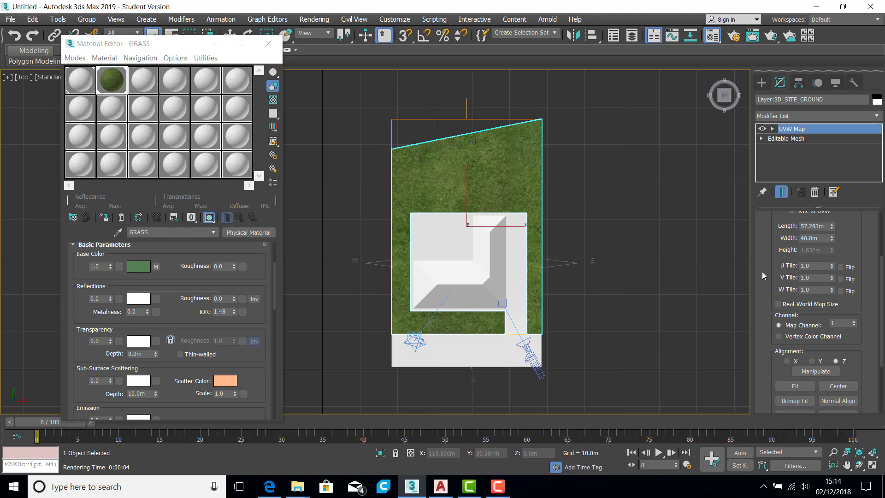
{"action": "scroll", "coordinate": [762, 272], "scroll_direction": "up", "scroll_amount": 4}
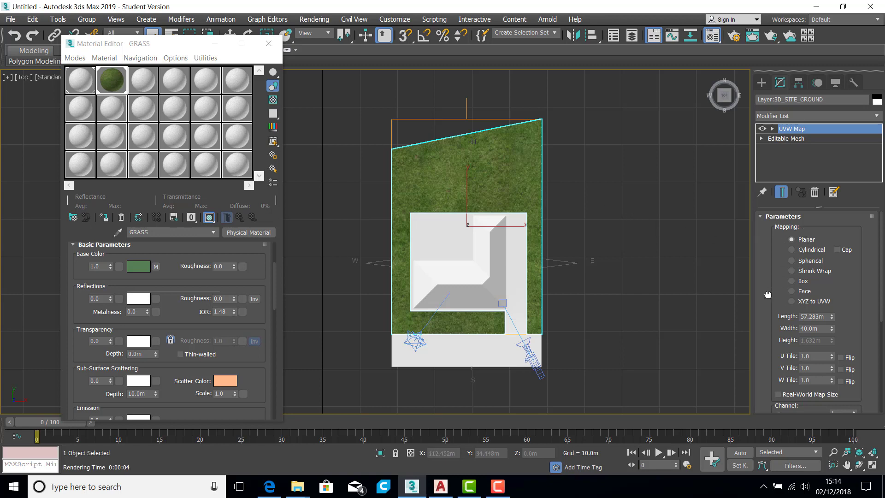
{"action": "scroll", "coordinate": [768, 294], "scroll_direction": "down", "scroll_amount": 4}
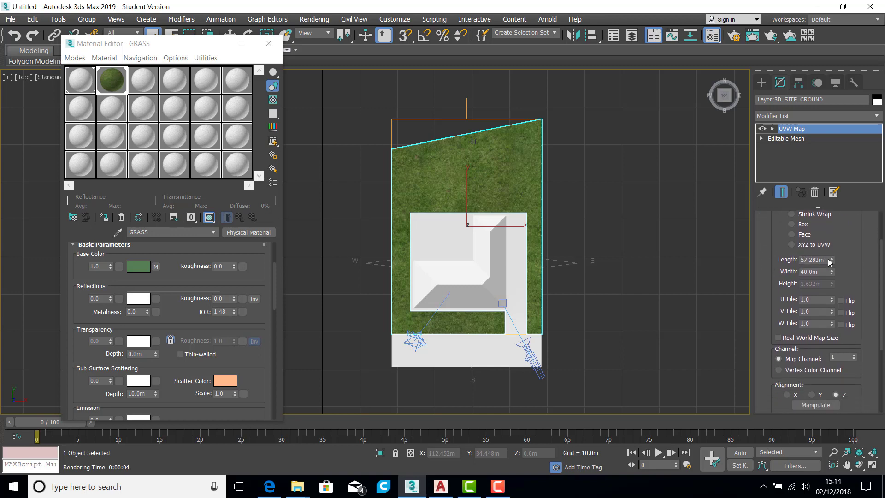
{"action": "left_click", "coordinate": [825, 259]}
{"action": "type", "text": "8"}
{"action": "key", "text": "Tab"}
{"action": "type", "text": "8"}
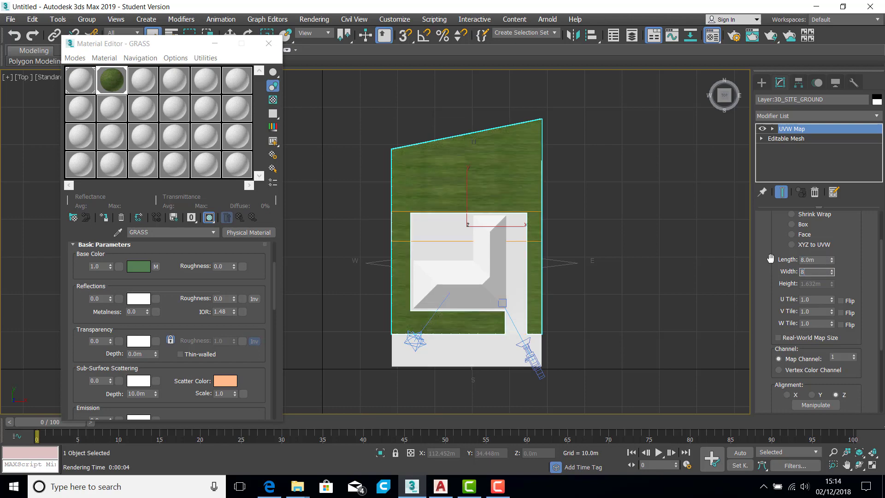
{"action": "key", "text": "Return"}
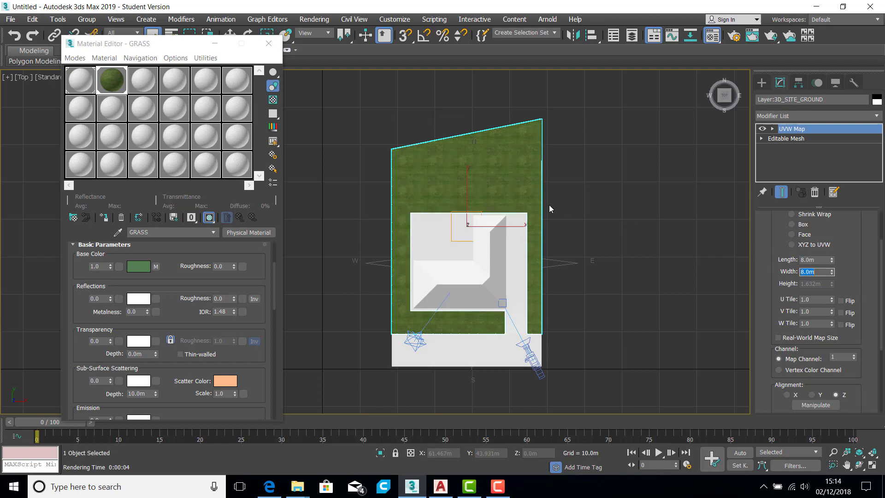
Step: Rotate the site ground's UVW Map gizmo about the vertical axis to a slanted angle, and deselect the ground
{"action": "scroll", "coordinate": [502, 203], "scroll_direction": "up", "scroll_amount": 5}
{"action": "scroll", "coordinate": [502, 203], "scroll_direction": "up", "scroll_amount": 3}
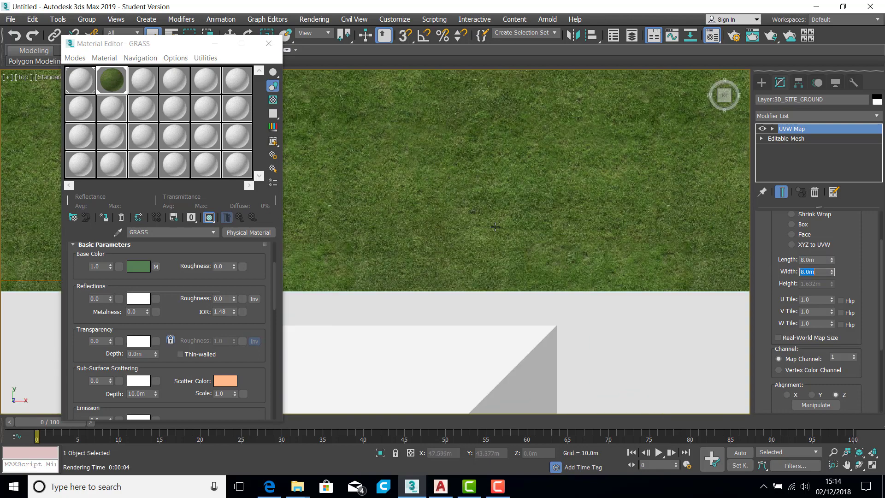
{"action": "scroll", "coordinate": [495, 227], "scroll_direction": "down", "scroll_amount": 6}
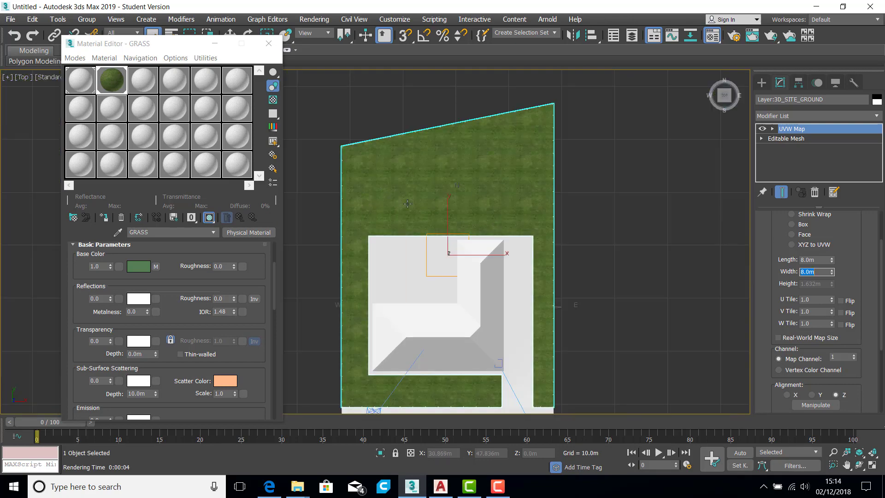
{"action": "middle_click_drag", "start_coordinate": [505, 208], "coordinate": [517, 195]}
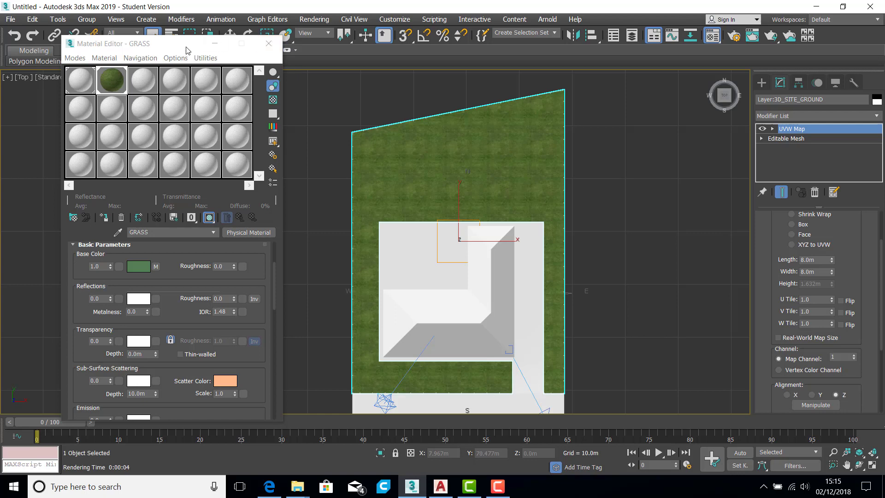
{"action": "left_click_drag", "start_coordinate": [187, 49], "coordinate": [167, 110]}
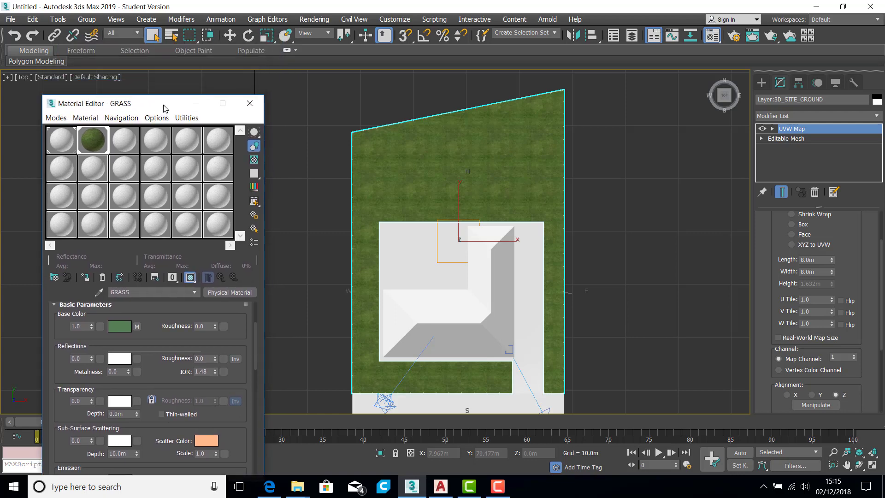
{"action": "left_click", "coordinate": [841, 131]}
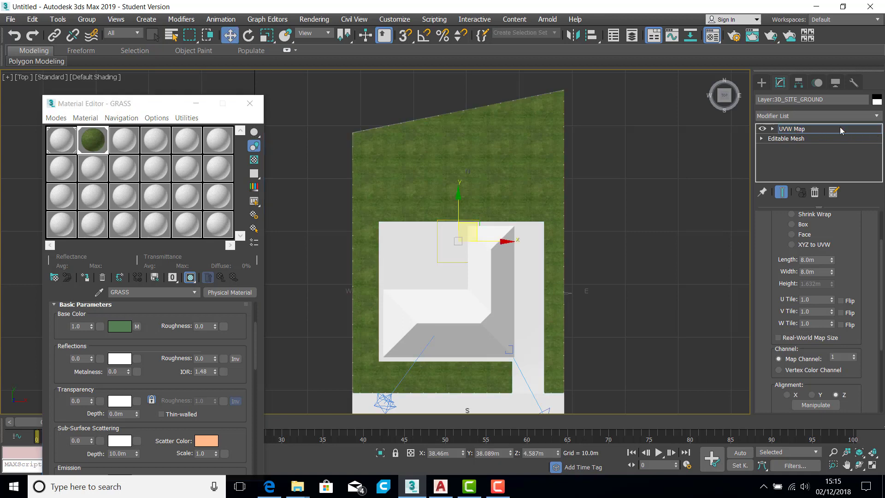
{"action": "left_click", "coordinate": [250, 36]}
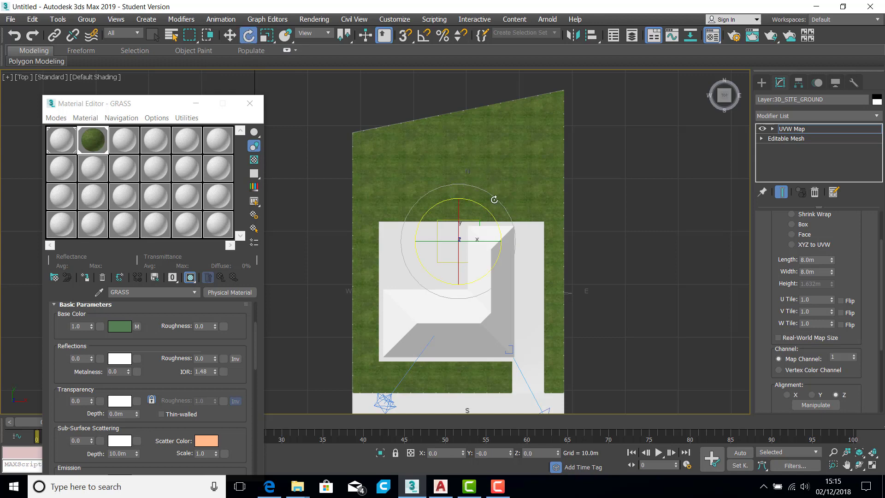
{"action": "left_click_drag", "start_coordinate": [495, 197], "coordinate": [493, 148]}
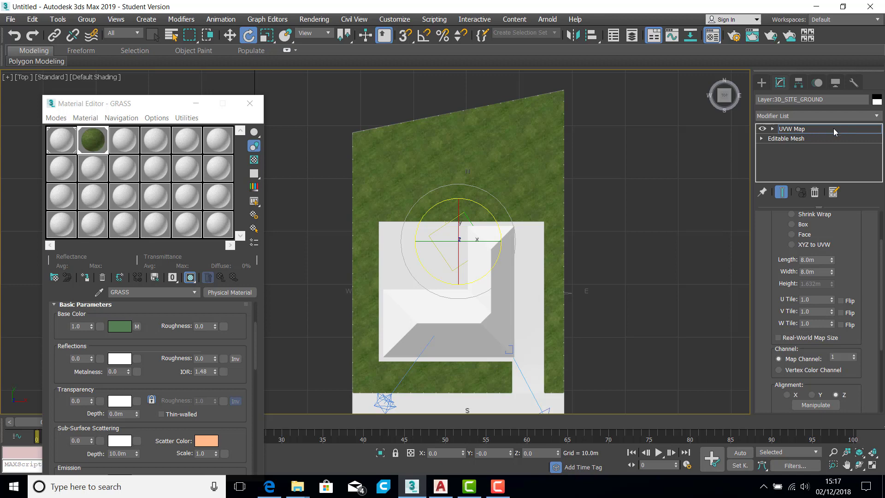
{"action": "key", "text": "Return"}
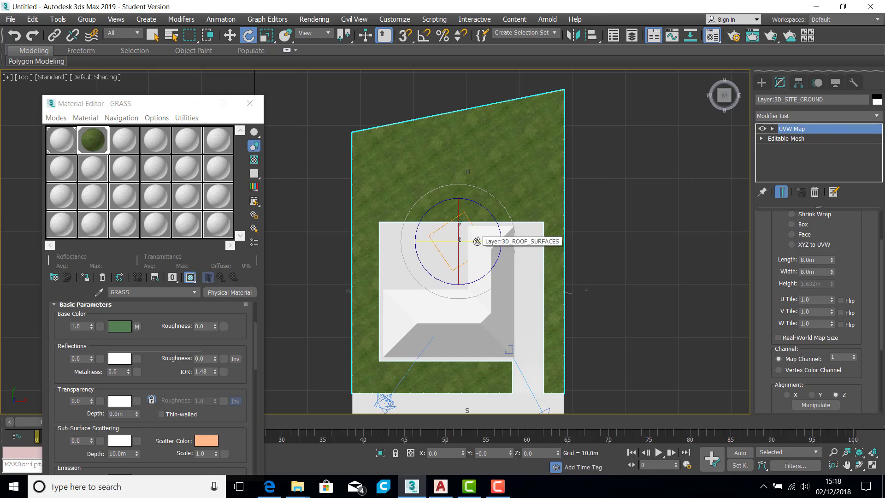
{"action": "left_click", "coordinate": [675, 193]}
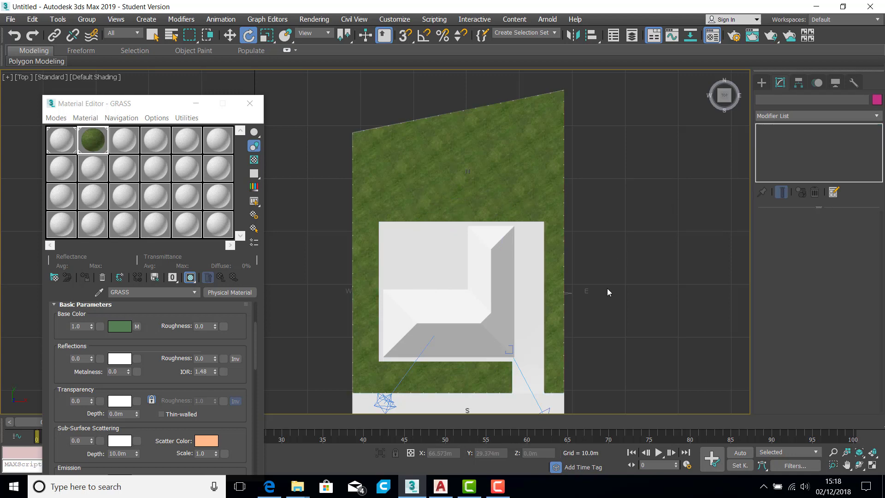
Step: Copy the GRASS material onto the third sample slot and rename the copy PATH
{"action": "middle_click_drag", "start_coordinate": [603, 310], "coordinate": [609, 199]}
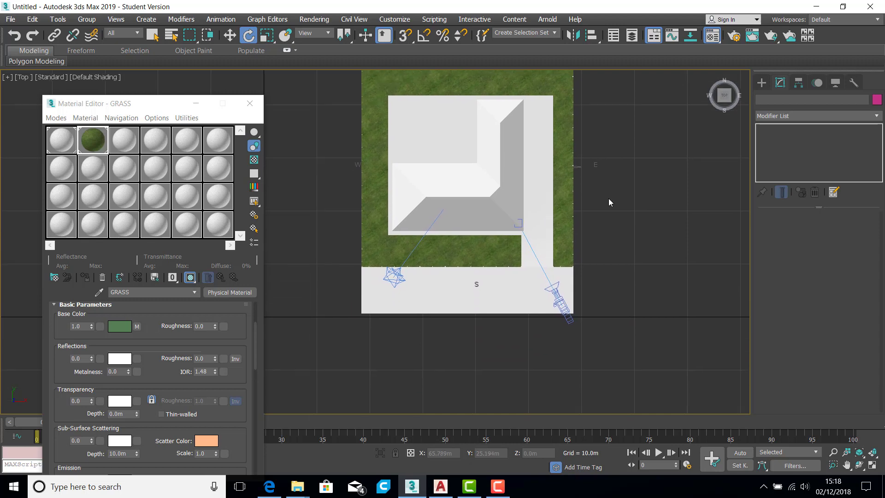
{"action": "scroll", "coordinate": [534, 293], "scroll_direction": "up", "scroll_amount": 5}
{"action": "middle_click_drag", "start_coordinate": [480, 295], "coordinate": [534, 303]}
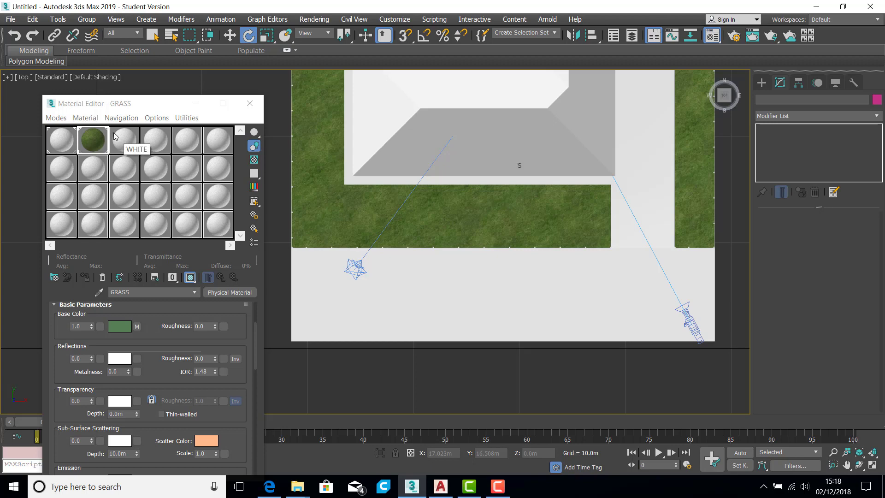
{"action": "left_click", "coordinate": [93, 143]}
{"action": "left_click_drag", "start_coordinate": [122, 139], "coordinate": [123, 141]}
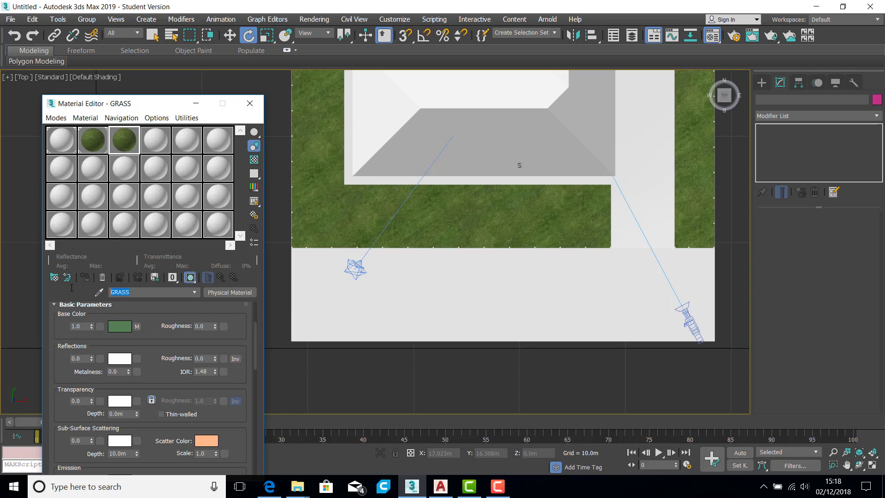
{"action": "type", "text": "pa"}
{"action": "key", "text": "BackSpace"}
{"action": "key", "text": "BackSpace"}
{"action": "key", "text": "BackSpace"}
{"action": "type", "text": "PATH"}
Step: Set the PATH material's base color to a dark teal with hue 0.53, saturation 0.541 and value 0.197
{"action": "left_click", "coordinate": [117, 325]}
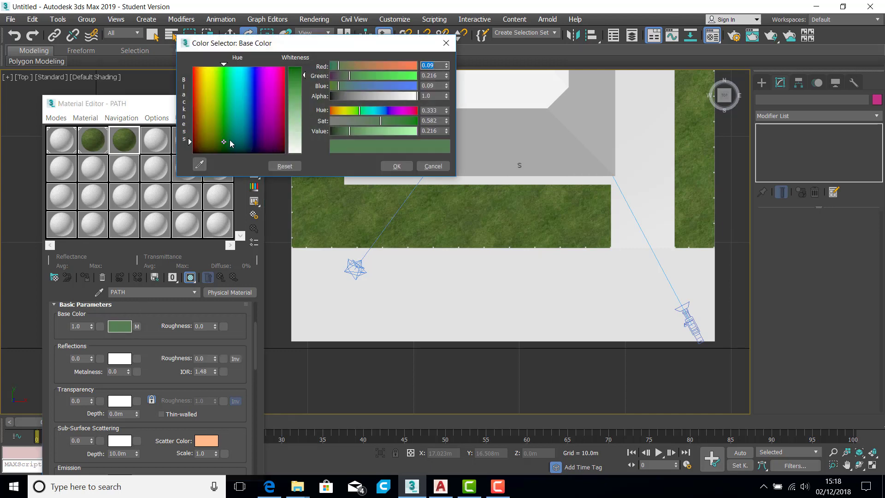
{"action": "left_click_drag", "start_coordinate": [227, 144], "coordinate": [243, 145]}
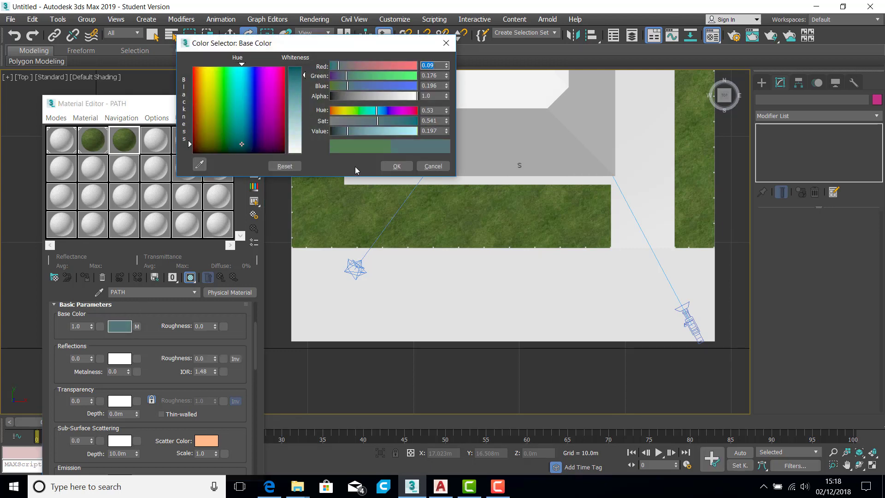
{"action": "left_click", "coordinate": [393, 165]}
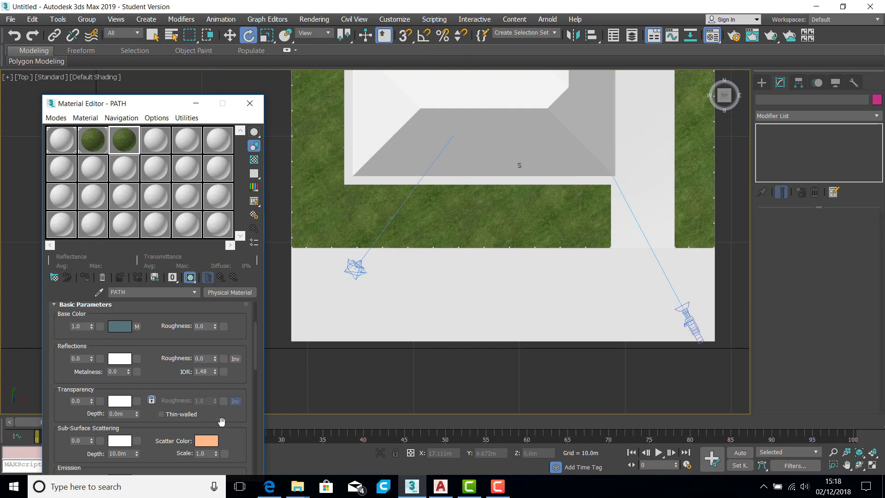
Step: Replace the bitmap in the PATH material's base color map with gr_dark.bmp from the MAPPED TEST MODEL 2018 folder
{"action": "left_click_drag", "start_coordinate": [231, 435], "coordinate": [239, 354]}
{"action": "scroll", "coordinate": [180, 367], "scroll_direction": "down", "scroll_amount": 8}
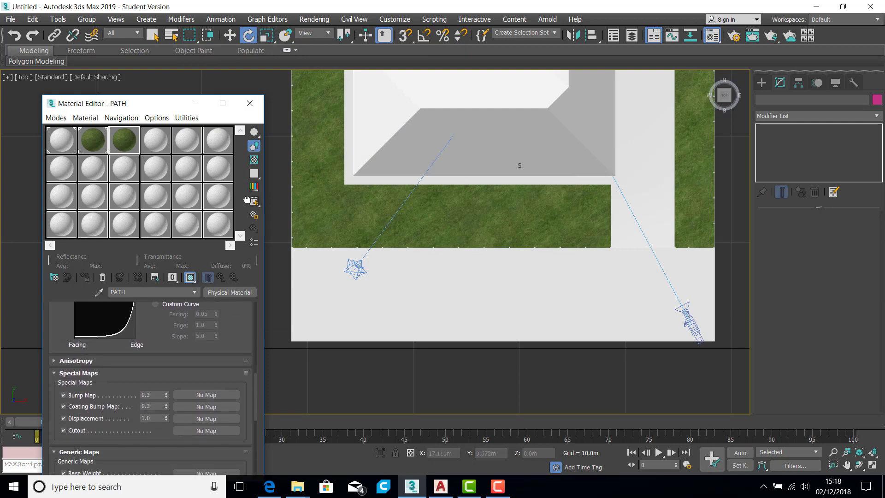
{"action": "scroll", "coordinate": [180, 368], "scroll_direction": "down", "scroll_amount": 6}
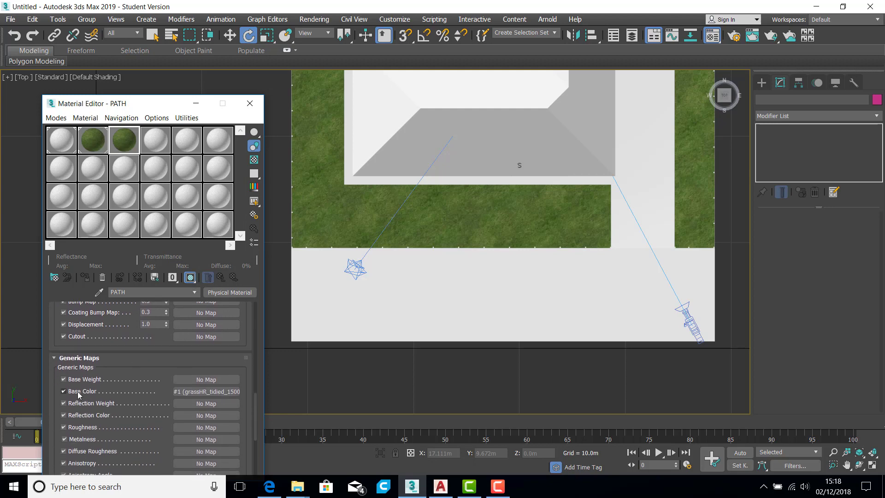
{"action": "left_click", "coordinate": [215, 392]}
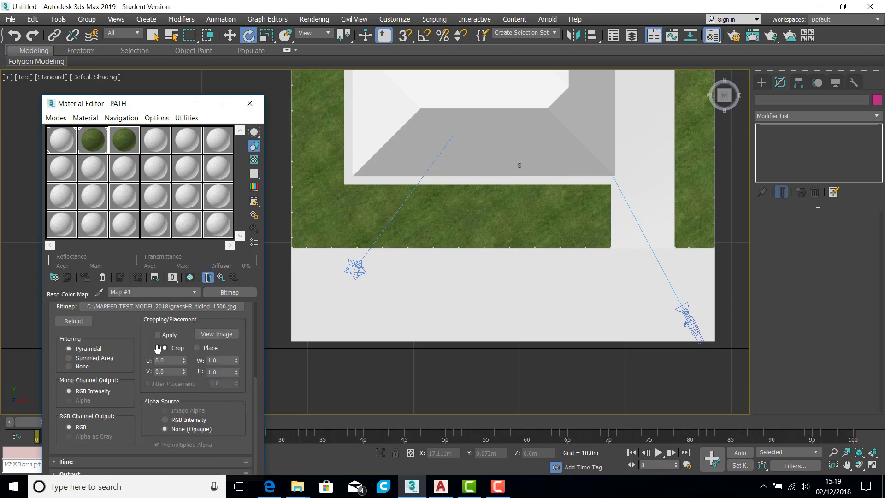
{"action": "scroll", "coordinate": [98, 372], "scroll_direction": "up", "scroll_amount": 3}
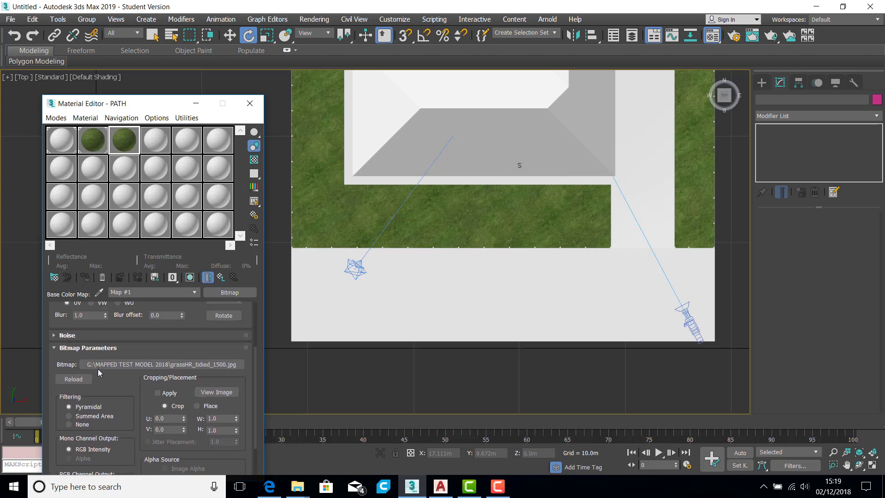
{"action": "left_click", "coordinate": [157, 367]}
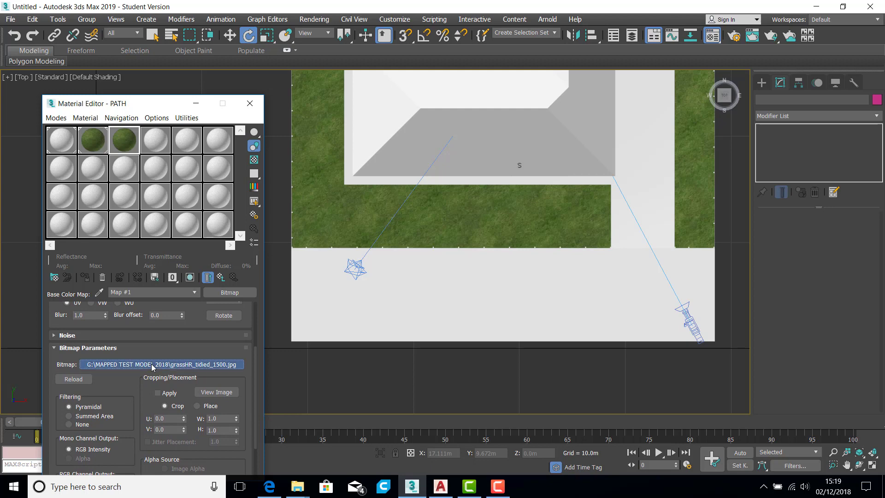
{"action": "left_click", "coordinate": [334, 150]}
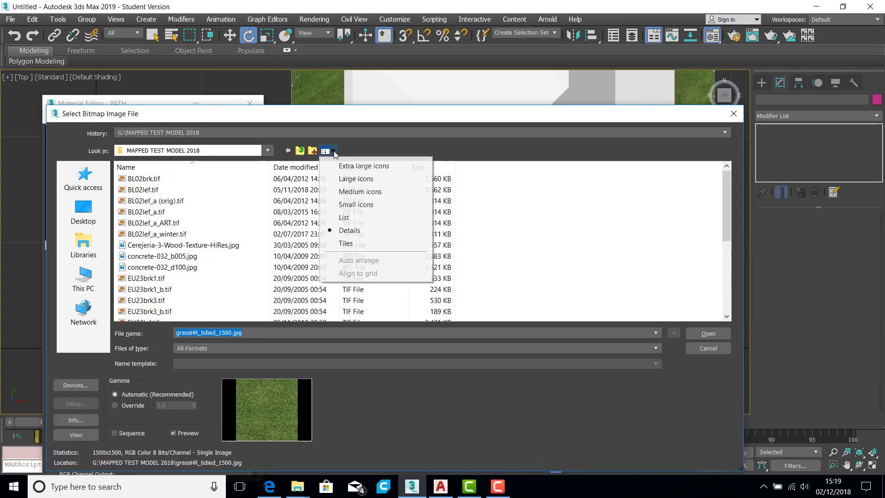
{"action": "left_click", "coordinate": [349, 181]}
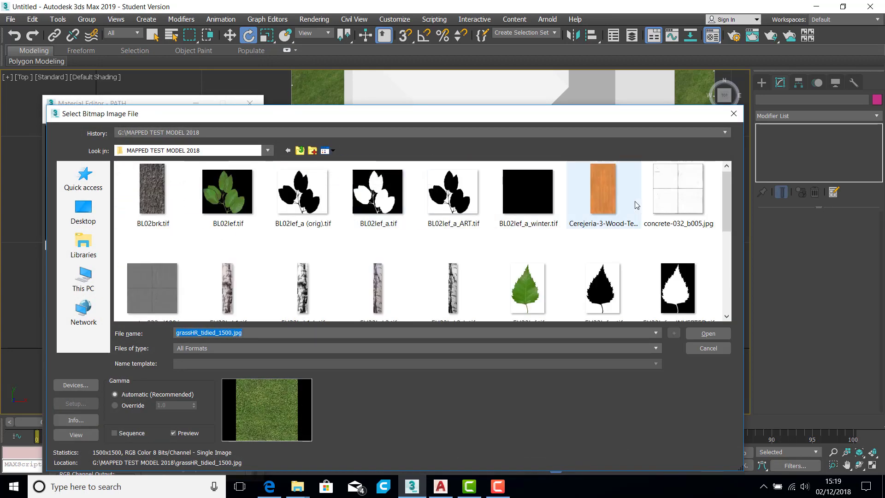
{"action": "left_click_drag", "start_coordinate": [729, 209], "coordinate": [732, 282]}
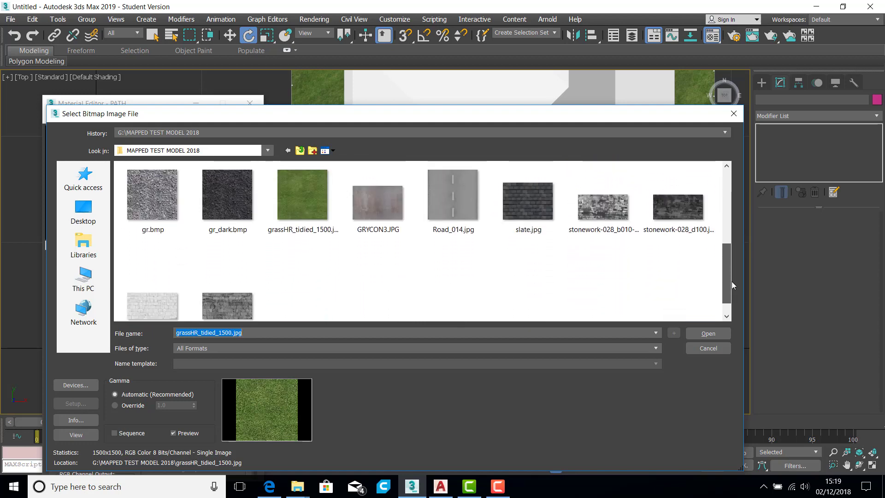
{"action": "left_click", "coordinate": [228, 203]}
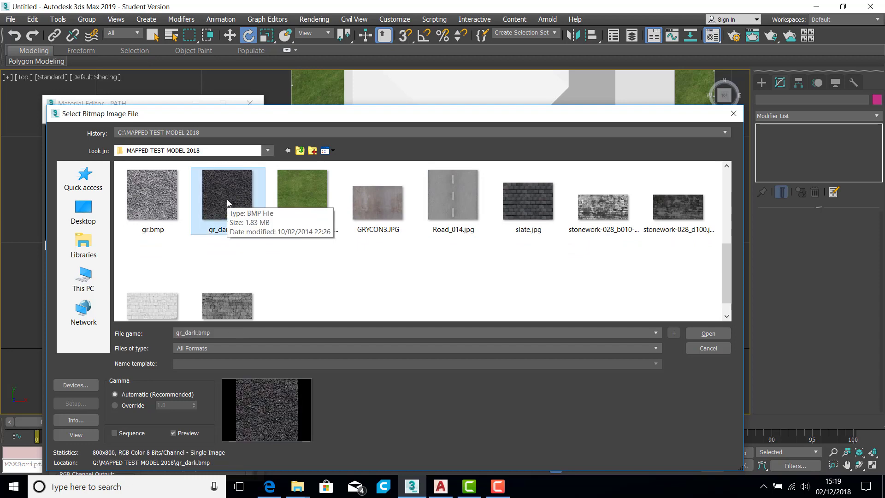
{"action": "left_click", "coordinate": [712, 333]}
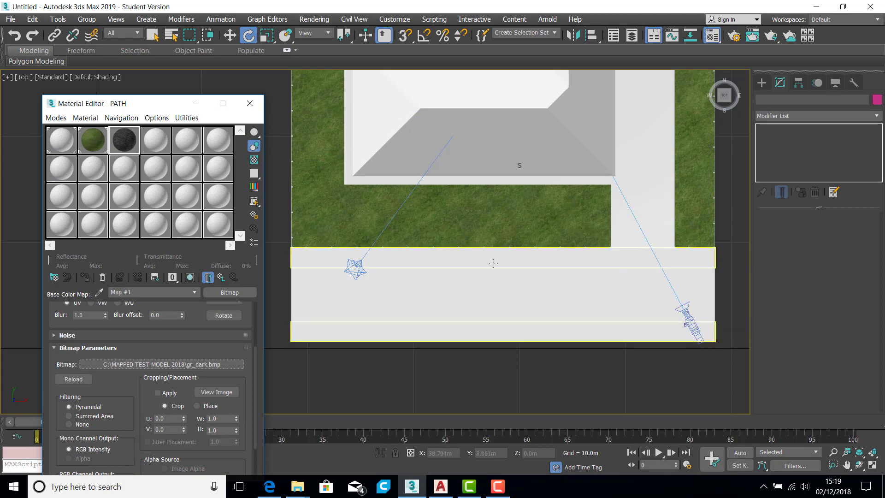
Step: Return to the PATH material's top level and assign it to the Layer:3D_PAVEMENT object
{"action": "left_click", "coordinate": [221, 278]}
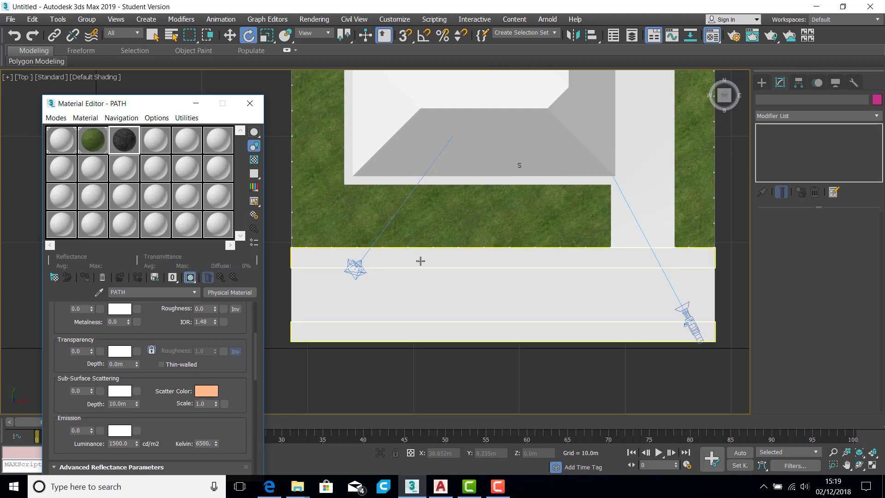
{"action": "left_click", "coordinate": [421, 261]}
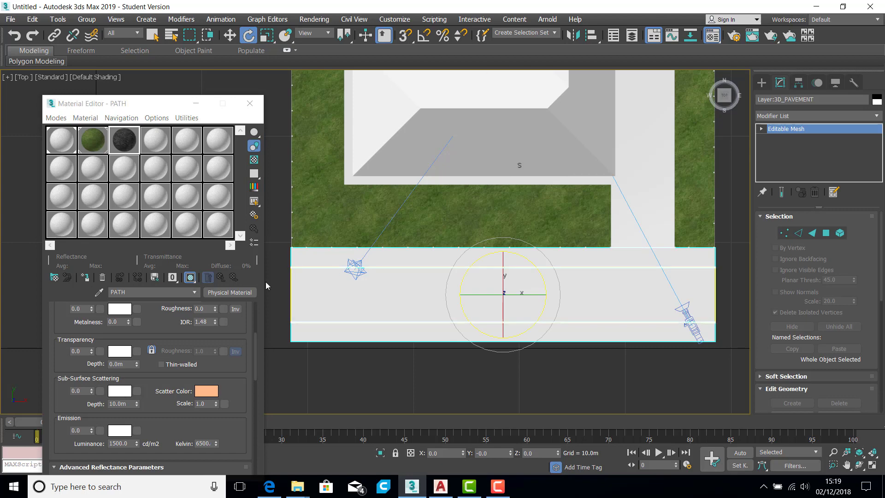
{"action": "left_click", "coordinate": [85, 277]}
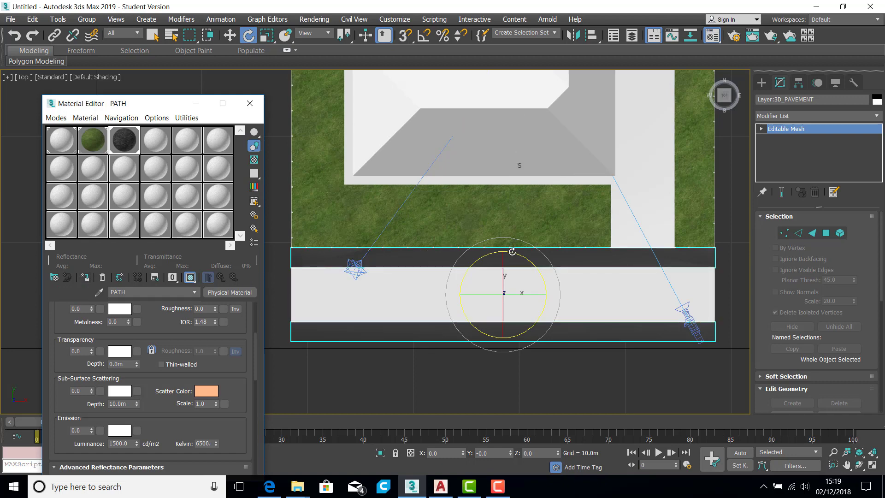
Step: Add a UVW Map modifier to the pavement object
{"action": "left_click", "coordinate": [879, 119]}
{"action": "left_click_drag", "start_coordinate": [879, 171], "coordinate": [882, 386]}
{"action": "scroll", "coordinate": [779, 380], "scroll_direction": "down", "scroll_amount": 3}
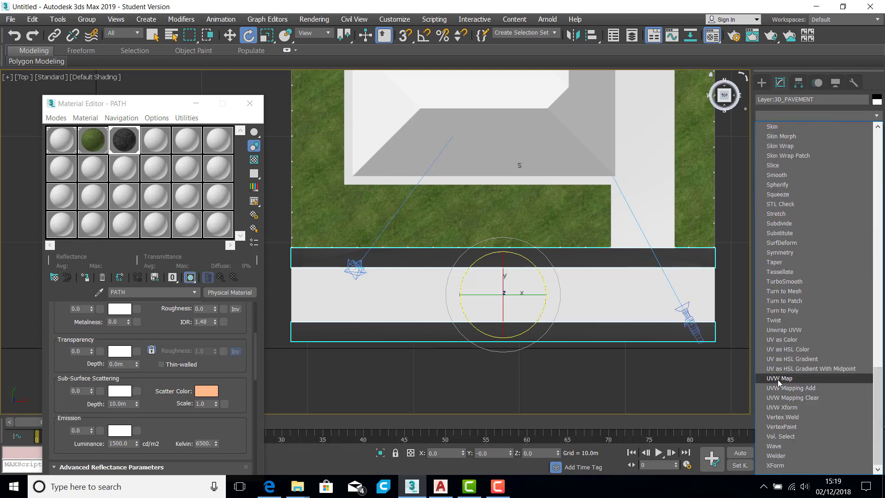
{"action": "left_click", "coordinate": [778, 379]}
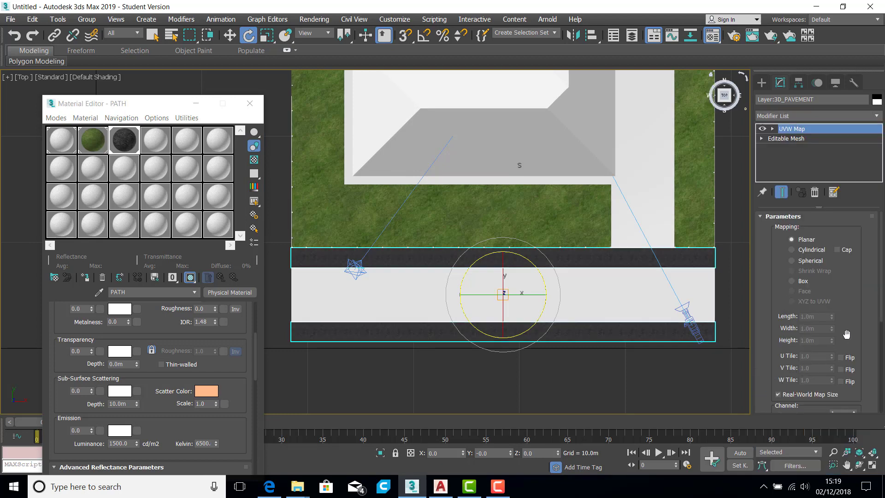
Step: Examine the scale and tiling of the dark gravel texture along the pavement strips
{"action": "scroll", "coordinate": [852, 328], "scroll_direction": "down", "scroll_amount": 3}
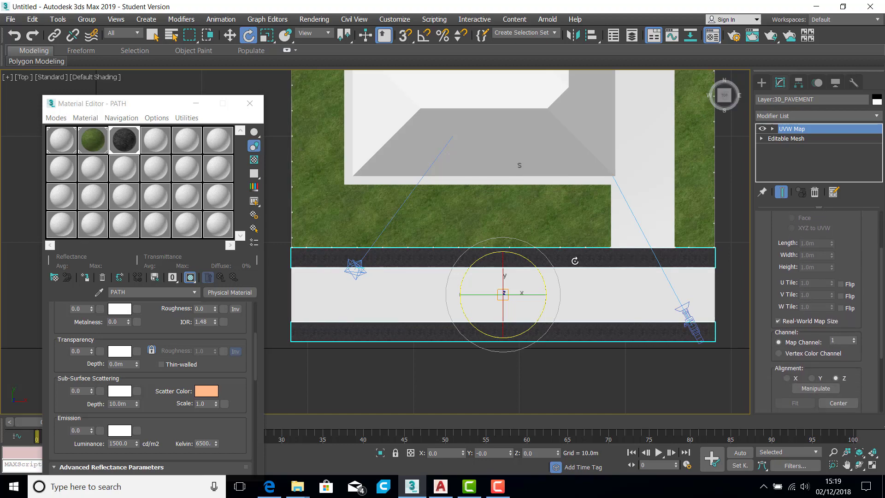
{"action": "scroll", "coordinate": [574, 262], "scroll_direction": "up", "scroll_amount": 4}
{"action": "scroll", "coordinate": [572, 249], "scroll_direction": "up", "scroll_amount": 8}
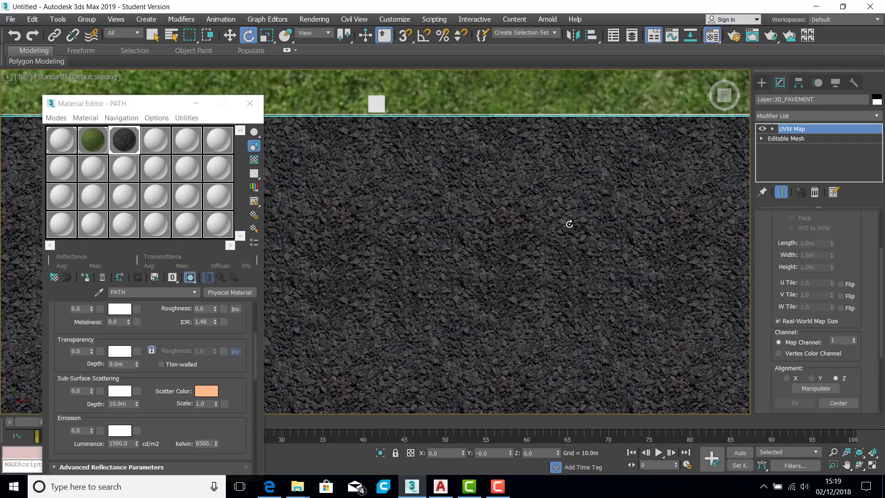
{"action": "scroll", "coordinate": [543, 188], "scroll_direction": "down", "scroll_amount": 6}
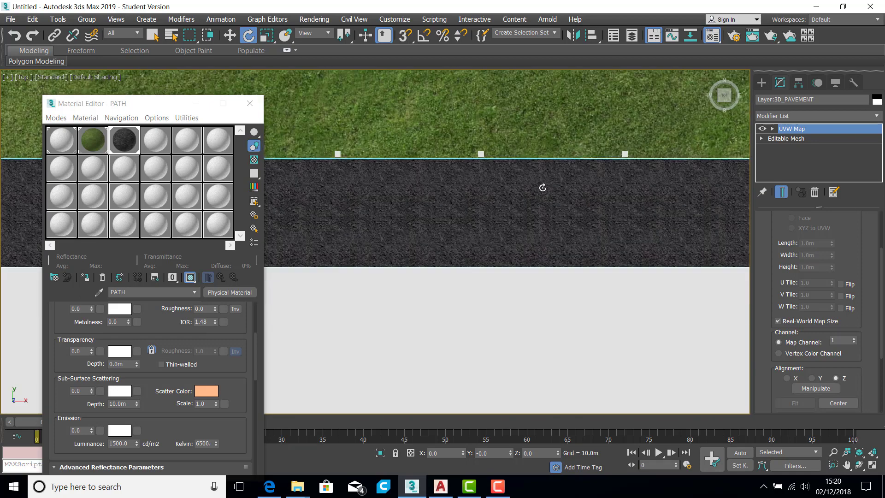
{"action": "scroll", "coordinate": [549, 191], "scroll_direction": "down", "scroll_amount": 2}
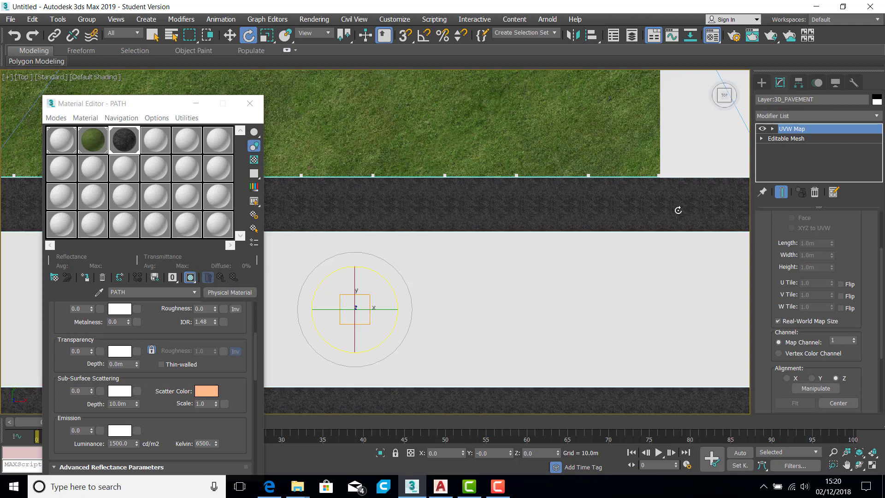
{"action": "scroll", "coordinate": [621, 202], "scroll_direction": "up", "scroll_amount": 4}
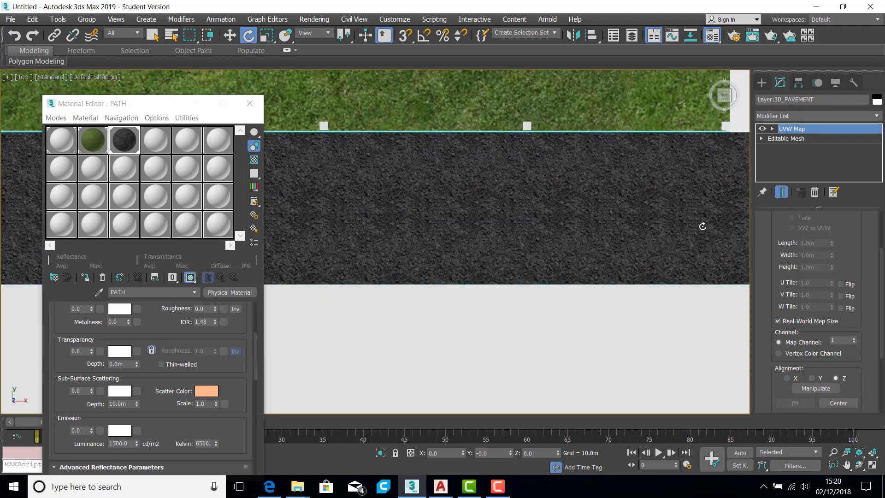
{"action": "scroll", "coordinate": [662, 221], "scroll_direction": "down", "scroll_amount": 6}
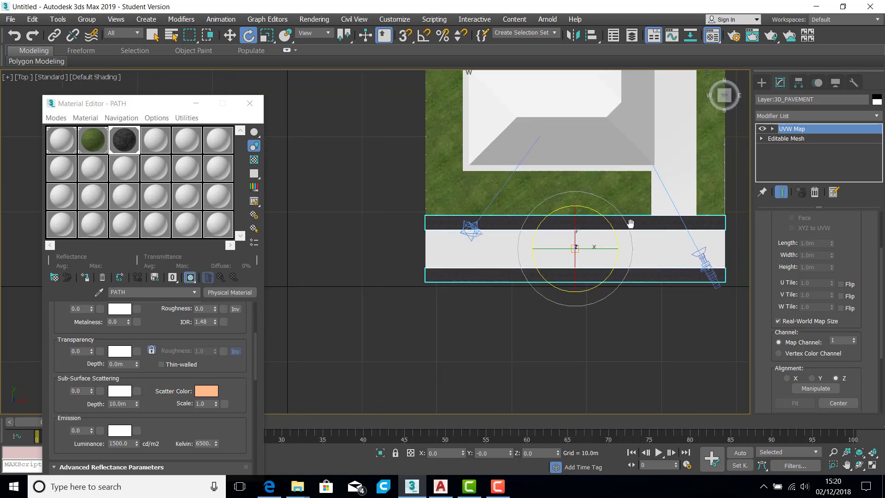
{"action": "middle_click_drag", "start_coordinate": [630, 223], "coordinate": [549, 330]}
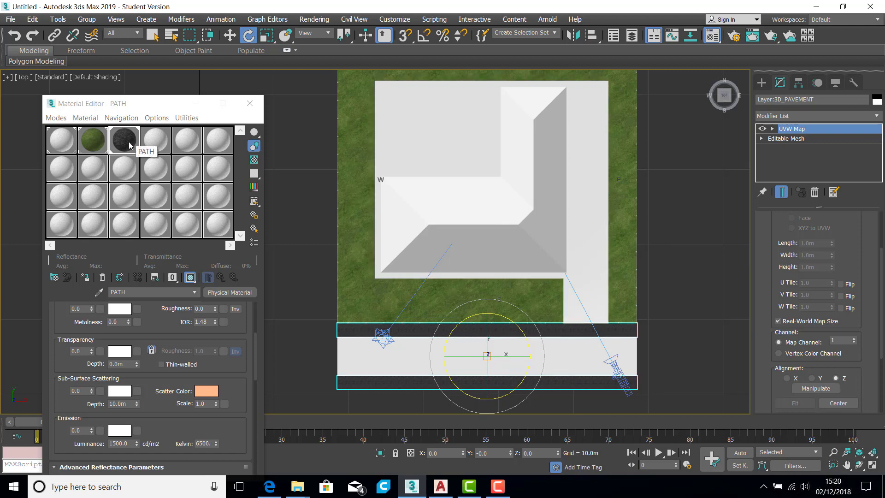
Step: Copy the PATH material to the fourth sample slot as ROAD, with a blue base color of hue 0.645, saturation 0.698 and value 0.298
{"action": "left_click_drag", "start_coordinate": [129, 142], "coordinate": [161, 140]}
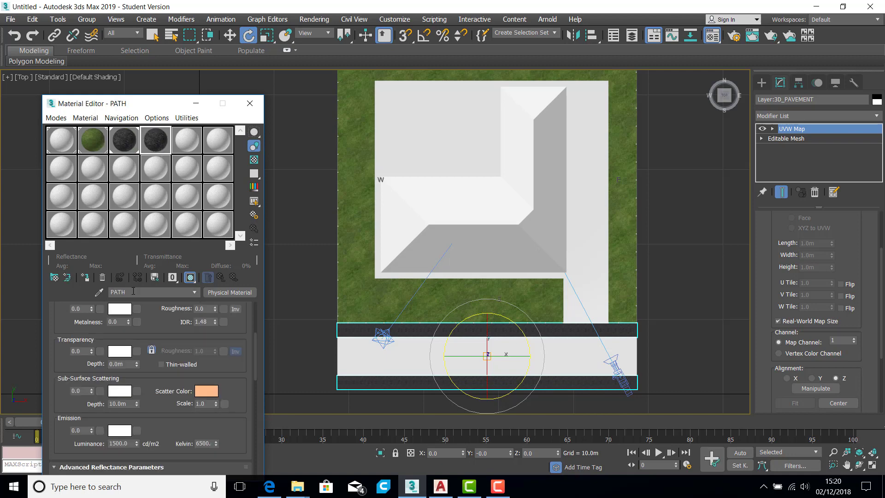
{"action": "type", "text": "ROAD"}
{"action": "left_click_drag", "start_coordinate": [156, 337], "coordinate": [151, 451]}
{"action": "left_click", "coordinate": [120, 387]}
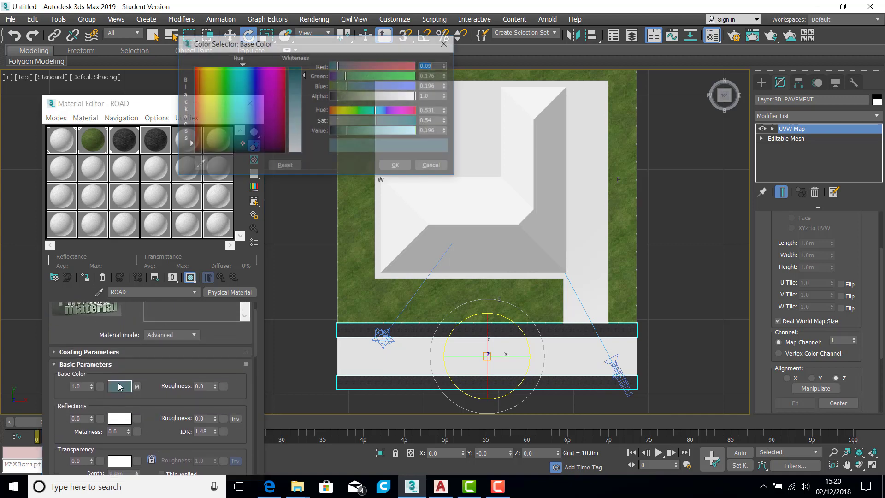
{"action": "left_click_drag", "start_coordinate": [244, 146], "coordinate": [252, 133]}
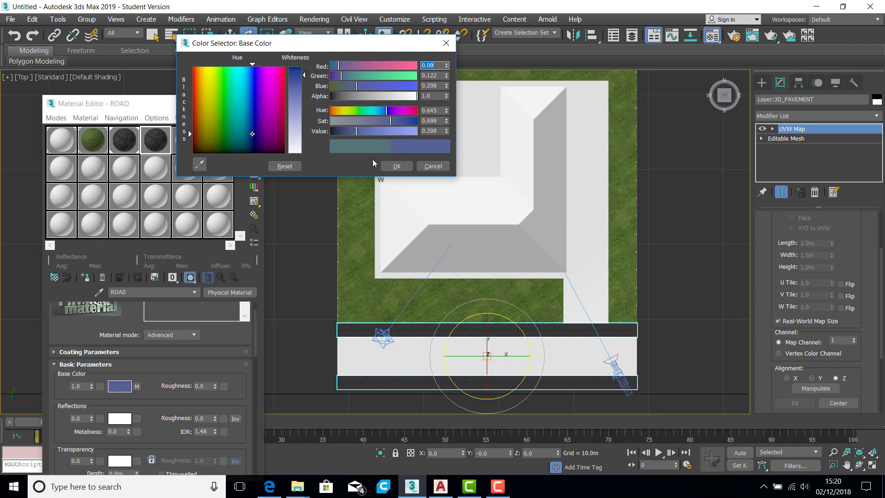
{"action": "left_click", "coordinate": [403, 165]}
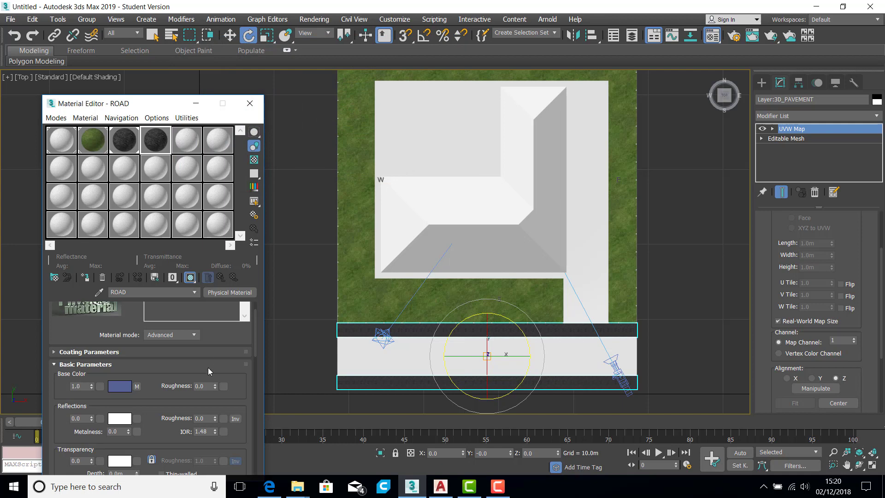
Step: Replace the bitmap in the ROAD material's base color map with Road_014.jpg
{"action": "left_click_drag", "start_coordinate": [158, 441], "coordinate": [158, 288]}
{"action": "scroll", "coordinate": [195, 427], "scroll_direction": "down", "scroll_amount": 5}
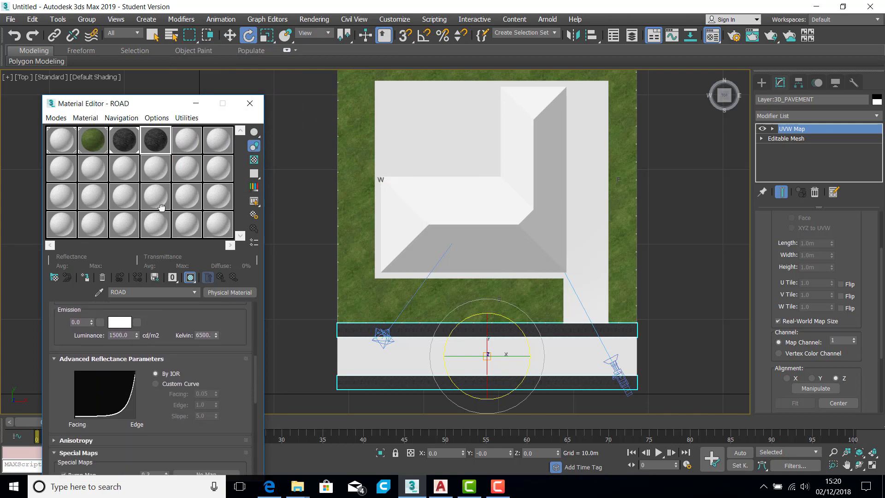
{"action": "left_click_drag", "start_coordinate": [203, 430], "coordinate": [208, 328]}
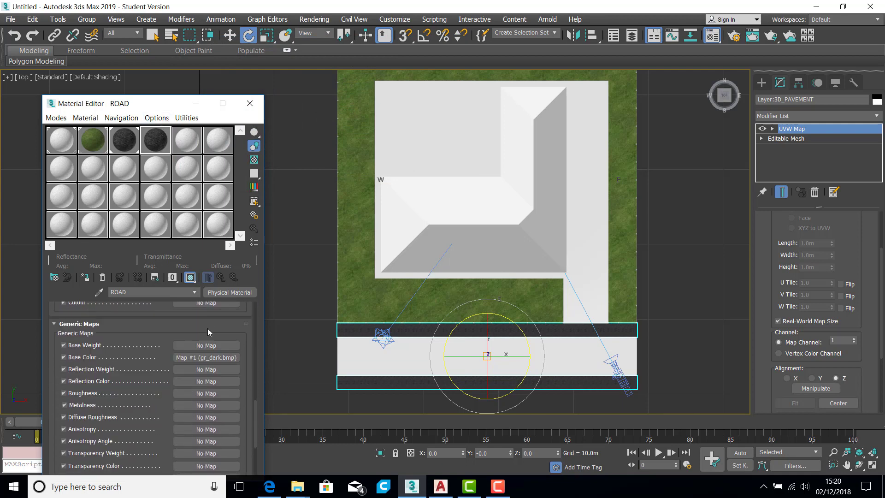
{"action": "left_click", "coordinate": [205, 358]}
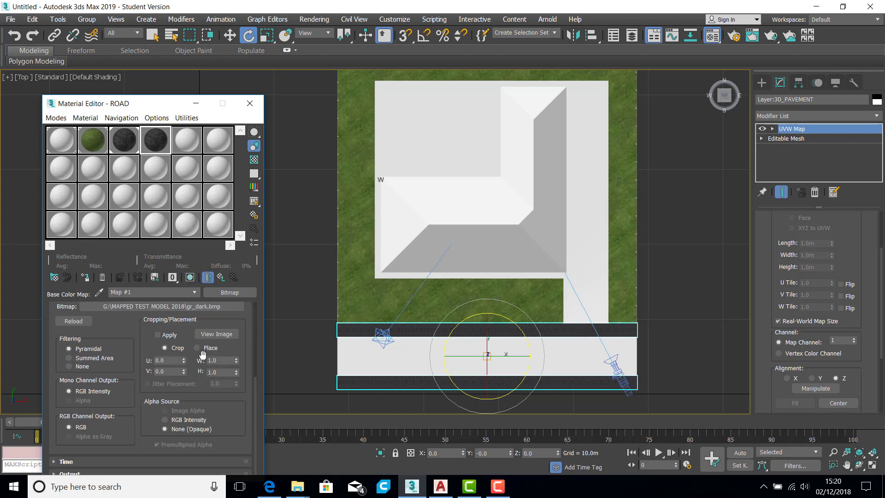
{"action": "scroll", "coordinate": [114, 350], "scroll_direction": "up", "scroll_amount": 3}
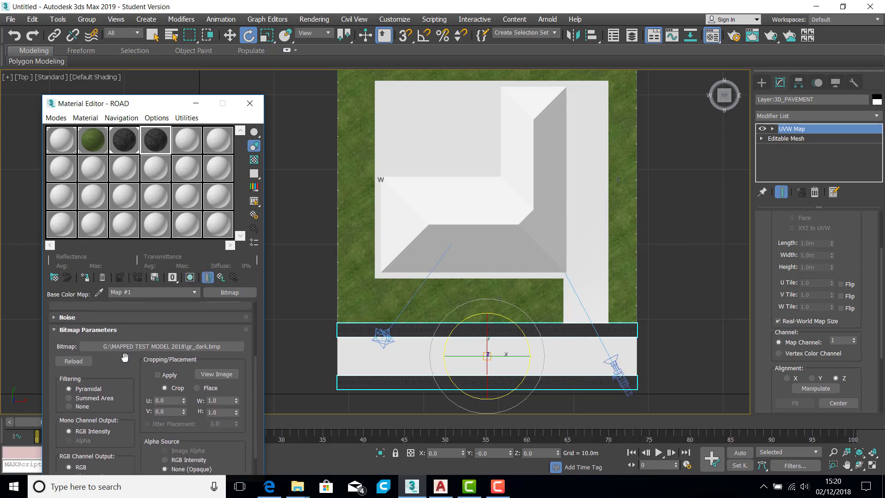
{"action": "left_click", "coordinate": [151, 346]}
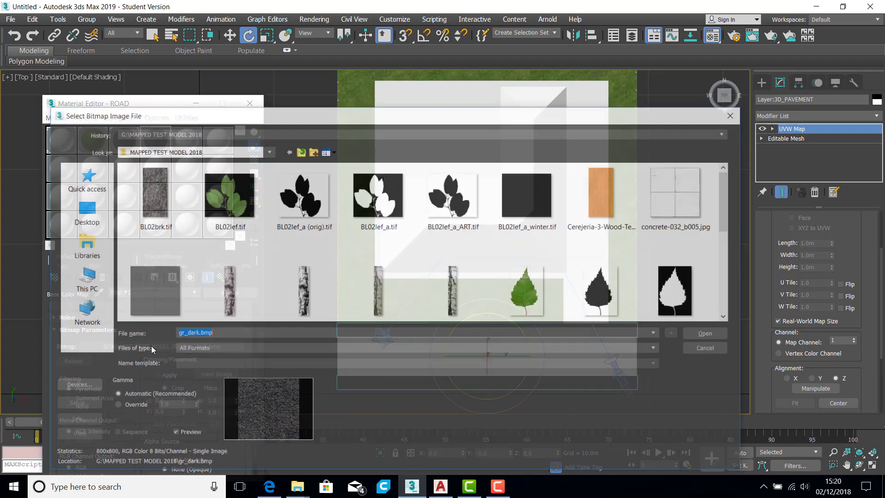
{"action": "left_click_drag", "start_coordinate": [728, 199], "coordinate": [727, 259]}
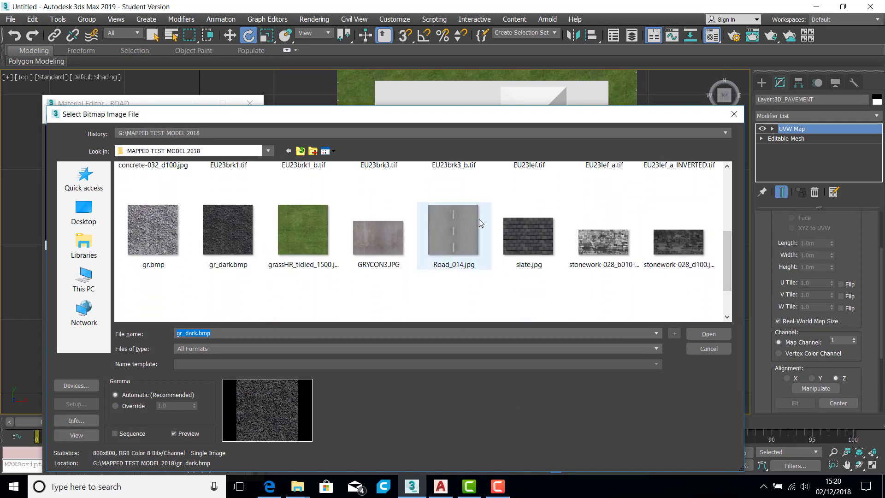
{"action": "left_click", "coordinate": [455, 233]}
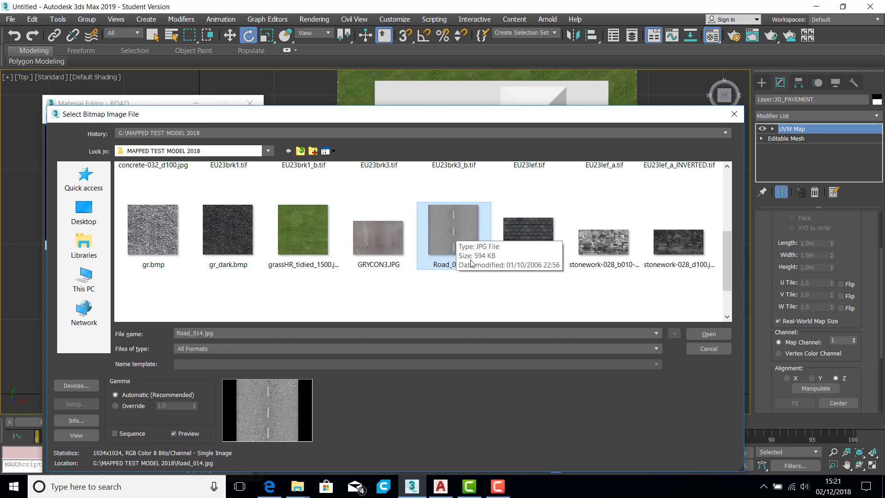
{"action": "left_click", "coordinate": [709, 337]}
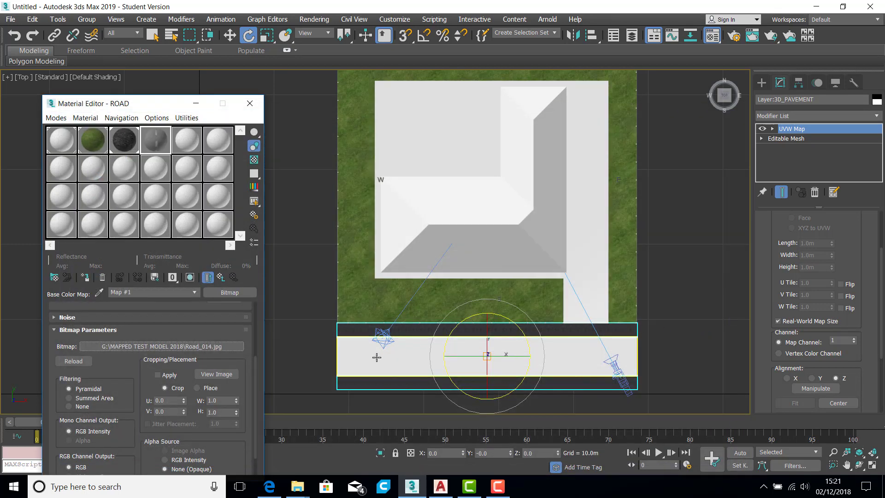
Step: Select the Layer:3D_ROAD_SURFACE object by name and assign the ROAD material to it
{"action": "left_click", "coordinate": [171, 36]}
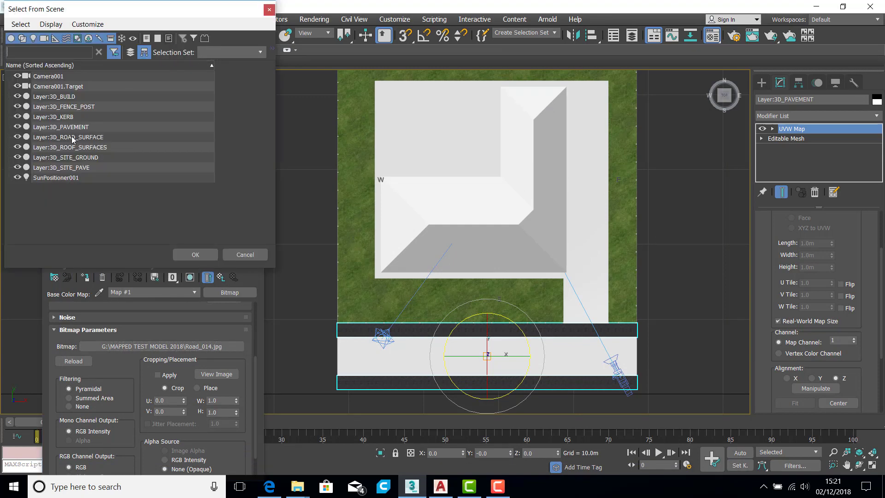
{"action": "left_click", "coordinate": [91, 138]}
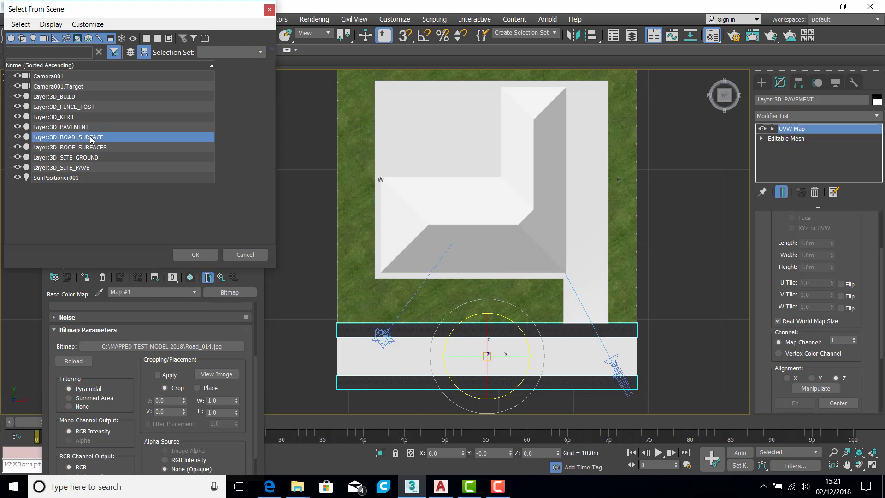
{"action": "left_click", "coordinate": [195, 255]}
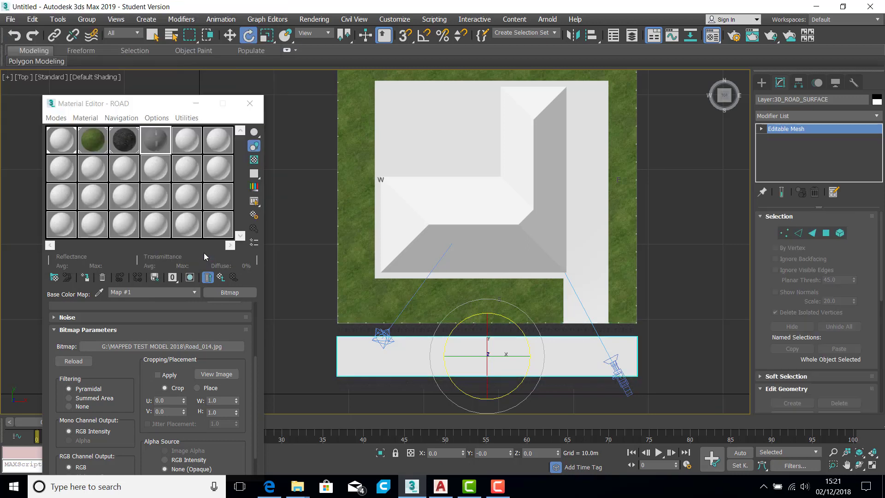
{"action": "left_click", "coordinate": [85, 278]}
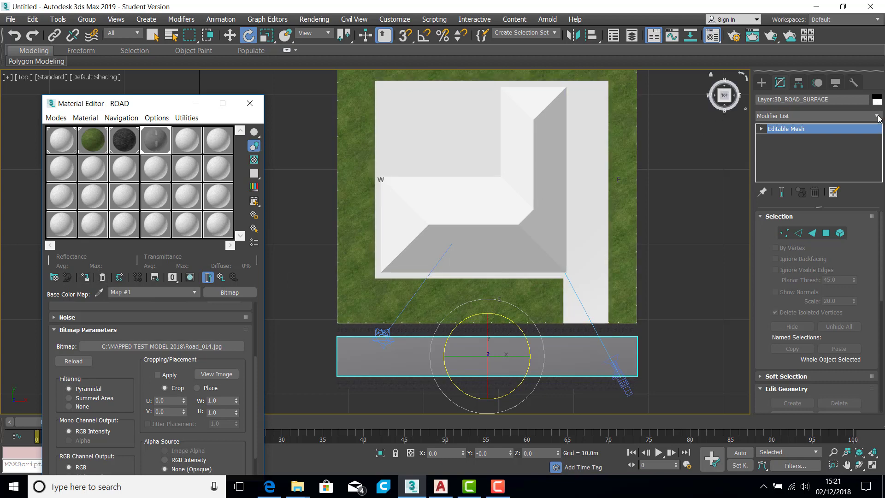
Step: Add a UVW Map modifier to the road surface object
{"action": "left_click", "coordinate": [879, 116]}
{"action": "scroll", "coordinate": [821, 445], "scroll_direction": "down", "scroll_amount": 15}
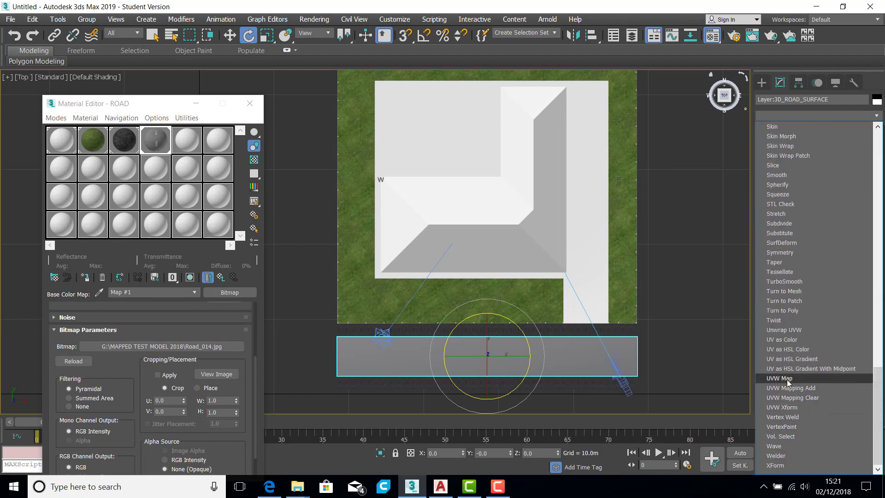
{"action": "left_click", "coordinate": [780, 379]}
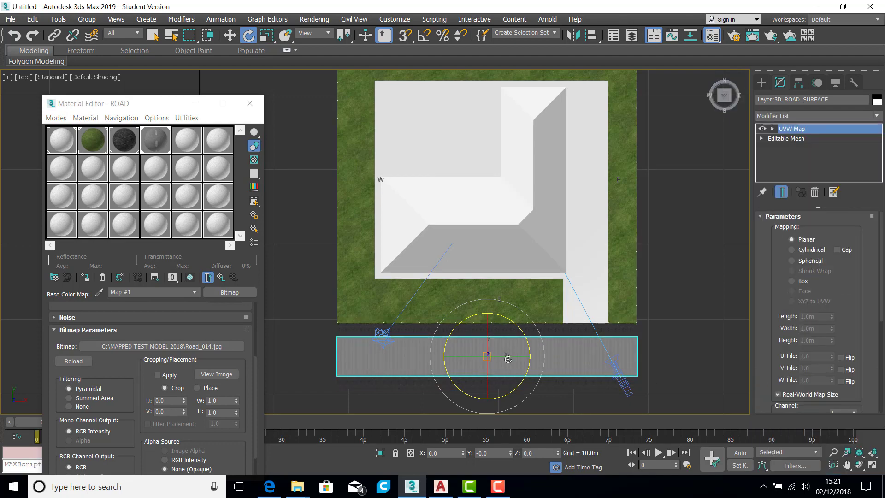
{"action": "scroll", "coordinate": [503, 359], "scroll_direction": "up", "scroll_amount": 5}
{"action": "scroll", "coordinate": [498, 360], "scroll_direction": "up", "scroll_amount": 4}
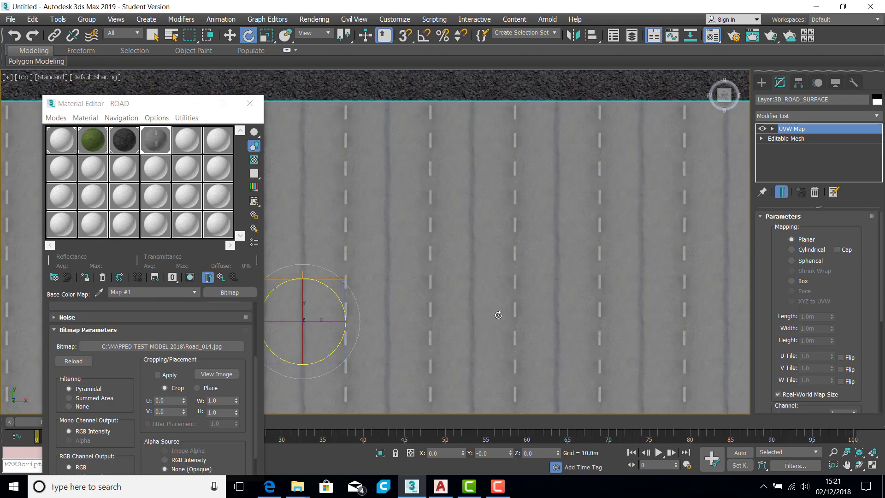
{"action": "scroll", "coordinate": [503, 311], "scroll_direction": "down", "scroll_amount": 2}
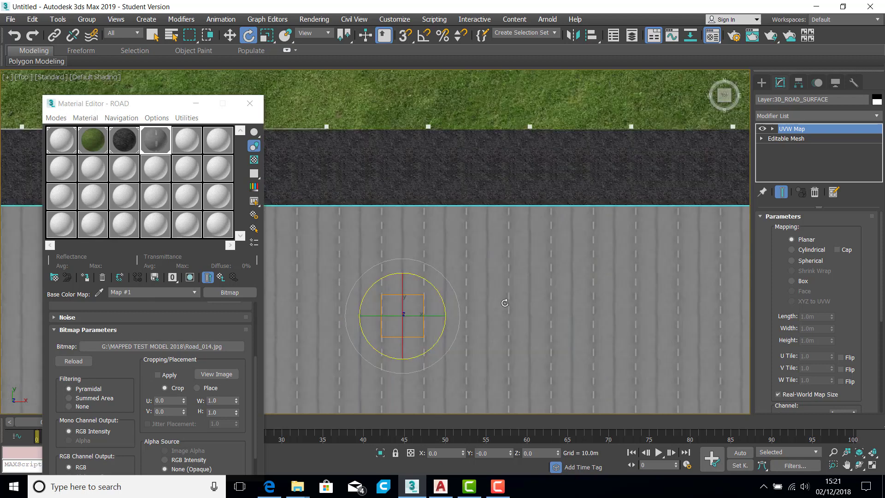
Step: Turn off Real-World Map Size in the road surface's UVW Map modifier
{"action": "scroll", "coordinate": [766, 363], "scroll_direction": "down", "scroll_amount": 3}
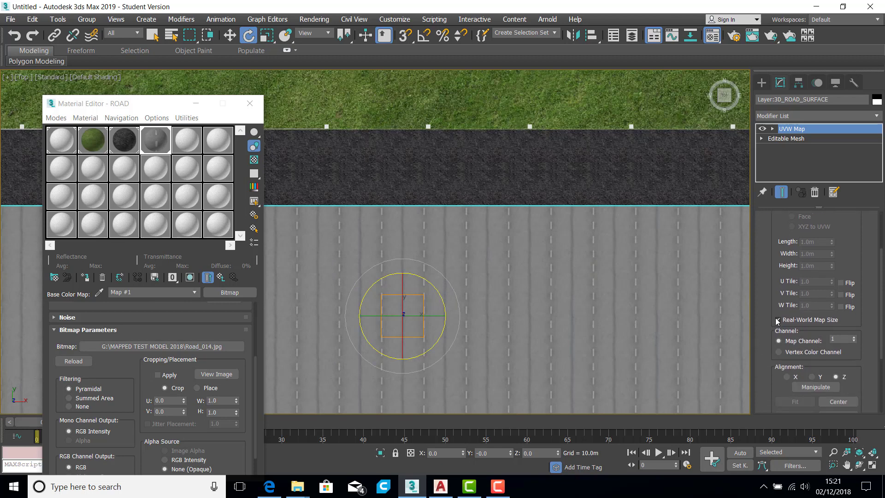
{"action": "left_click", "coordinate": [778, 320]}
{"action": "scroll", "coordinate": [531, 292], "scroll_direction": "down", "scroll_amount": 3}
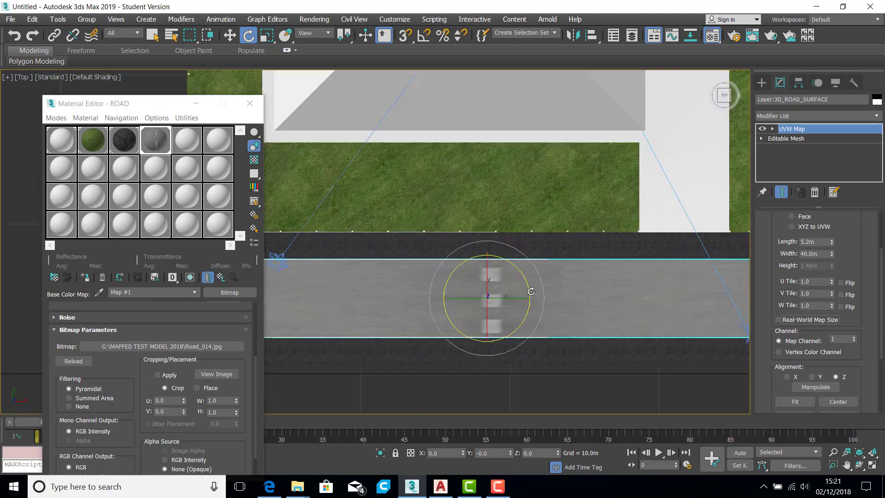
{"action": "scroll", "coordinate": [532, 292], "scroll_direction": "down", "scroll_amount": 1}
{"action": "scroll", "coordinate": [515, 309], "scroll_direction": "up", "scroll_amount": 1}
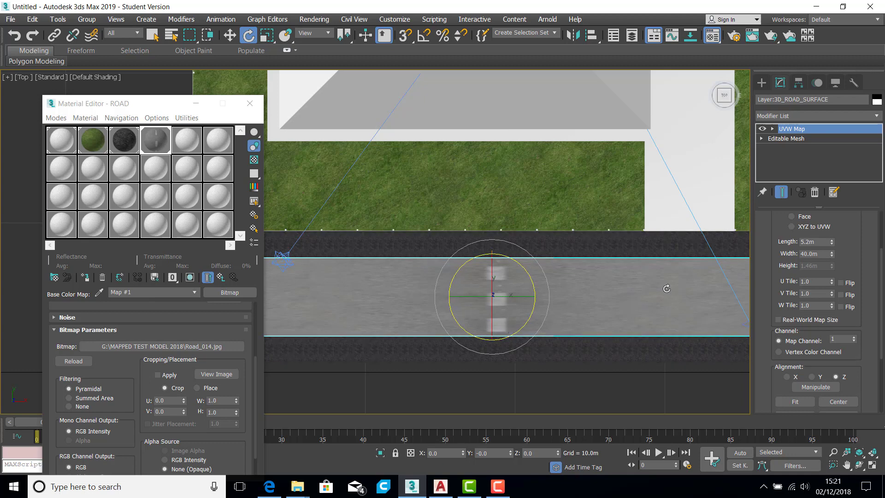
Step: Rotate the road's UVW Map gizmo 90 degrees about Z with angle snap on
{"action": "left_click", "coordinate": [829, 128]}
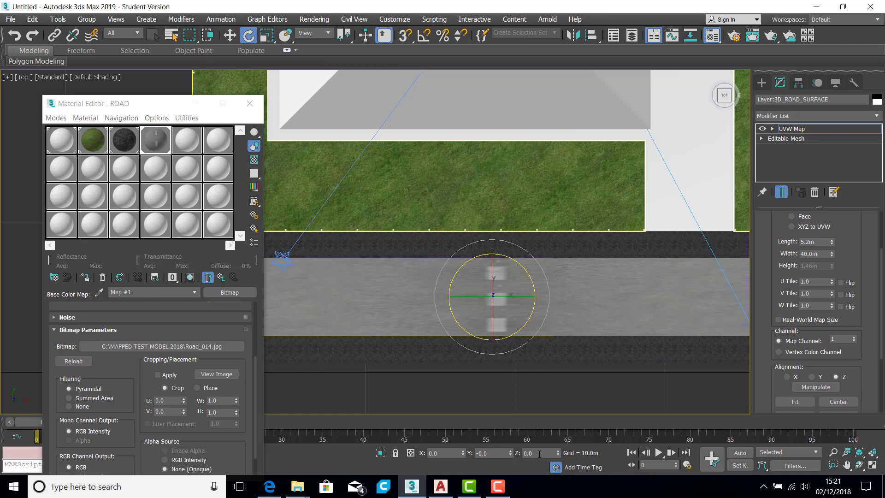
{"action": "left_click", "coordinate": [524, 453]}
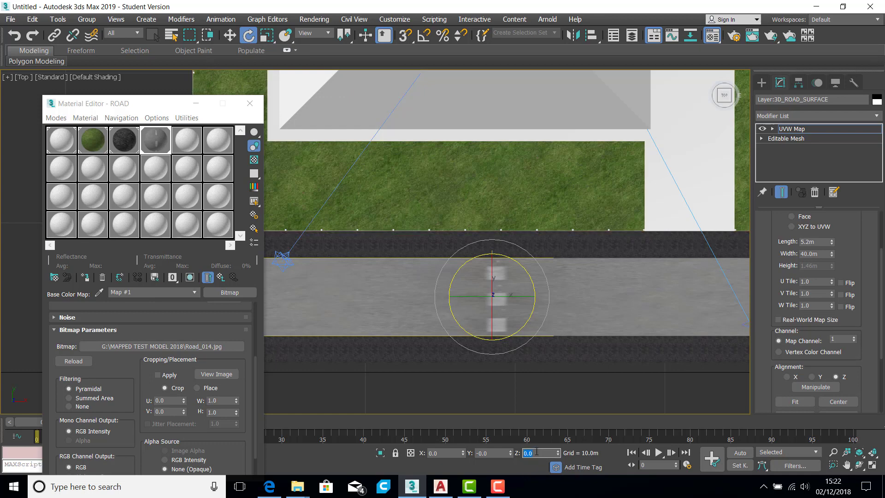
{"action": "left_click", "coordinate": [425, 37]}
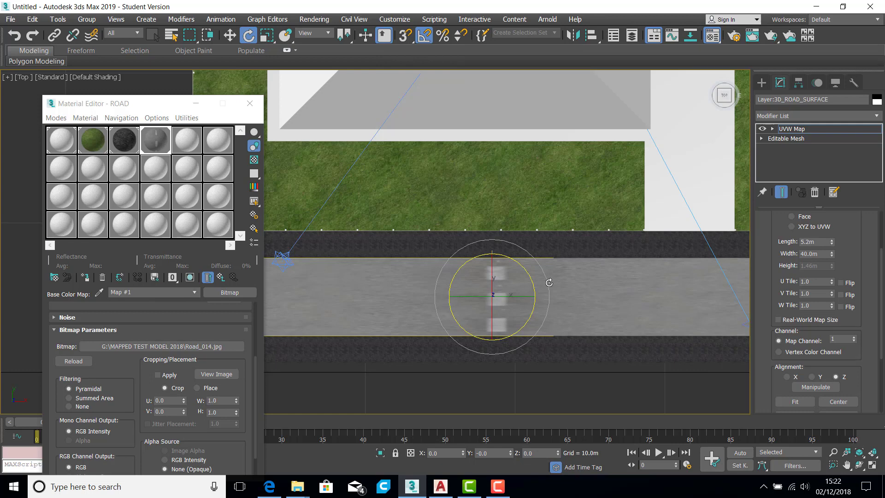
{"action": "left_click_drag", "start_coordinate": [549, 283], "coordinate": [541, 242]}
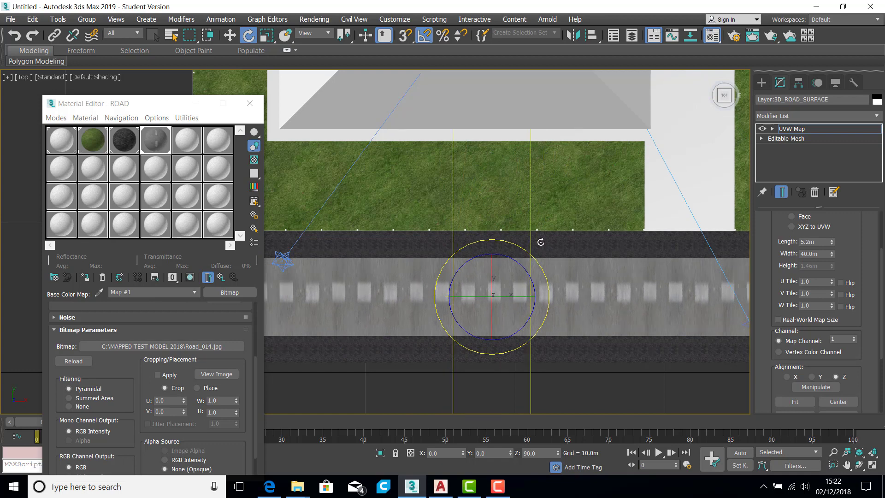
{"action": "left_click_drag", "start_coordinate": [541, 242], "coordinate": [542, 245]}
{"action": "scroll", "coordinate": [488, 297], "scroll_direction": "down", "scroll_amount": 3}
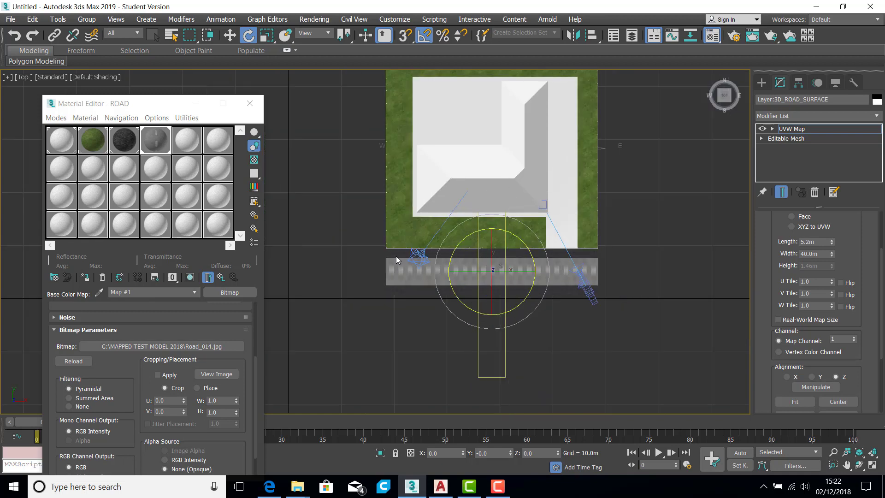
{"action": "scroll", "coordinate": [563, 275], "scroll_direction": "up", "scroll_amount": 4}
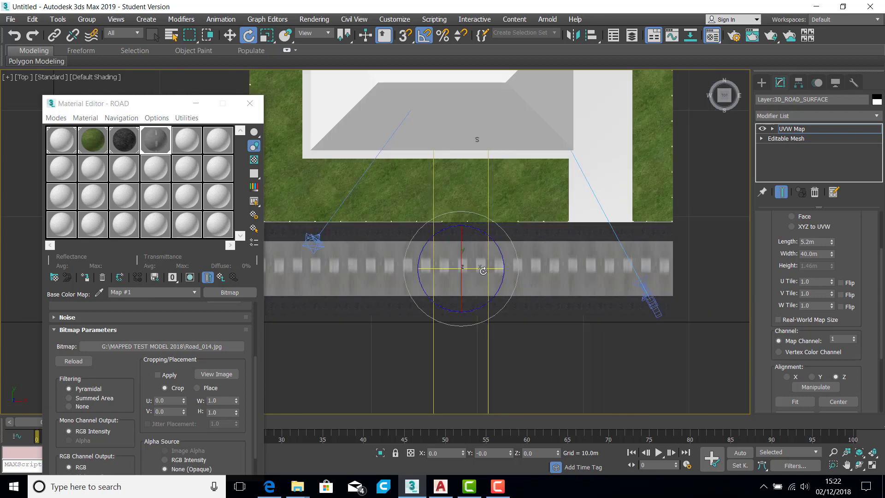
{"action": "scroll", "coordinate": [578, 264], "scroll_direction": "down", "scroll_amount": 2}
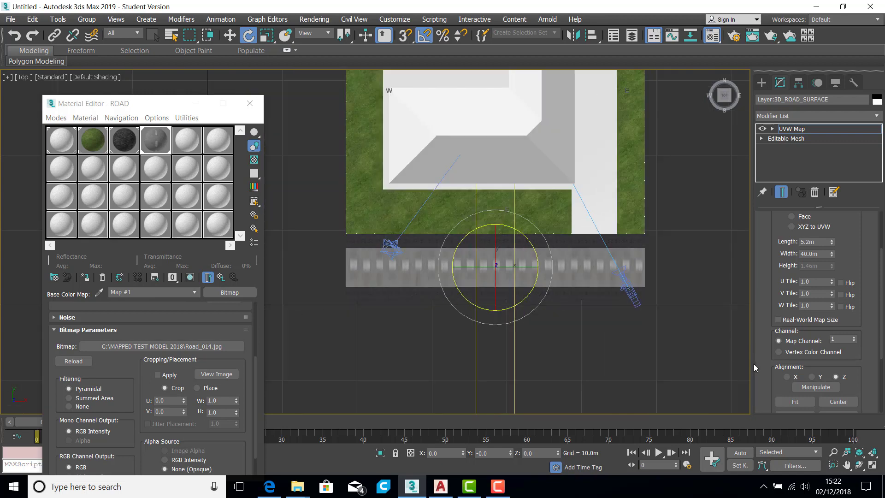
Step: Fit the rotated UVW mapping to the extents of the road surface
{"action": "left_click_drag", "start_coordinate": [766, 366], "coordinate": [762, 261]}
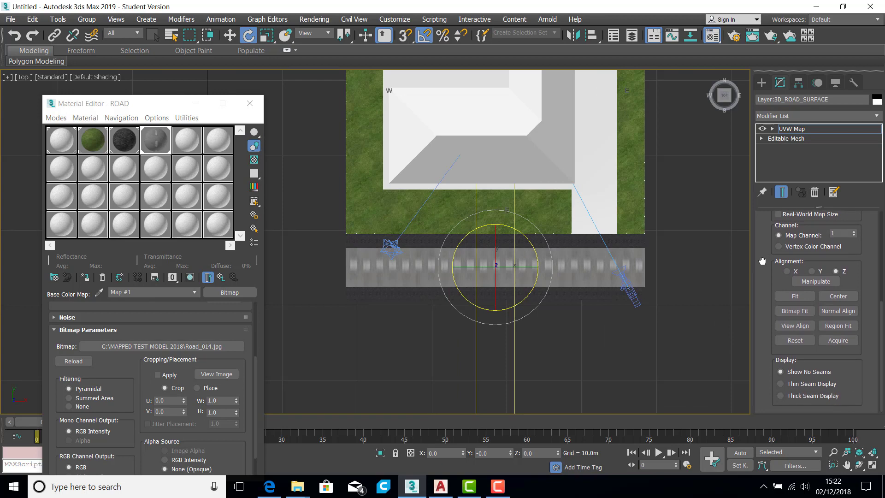
{"action": "left_click", "coordinate": [800, 297]}
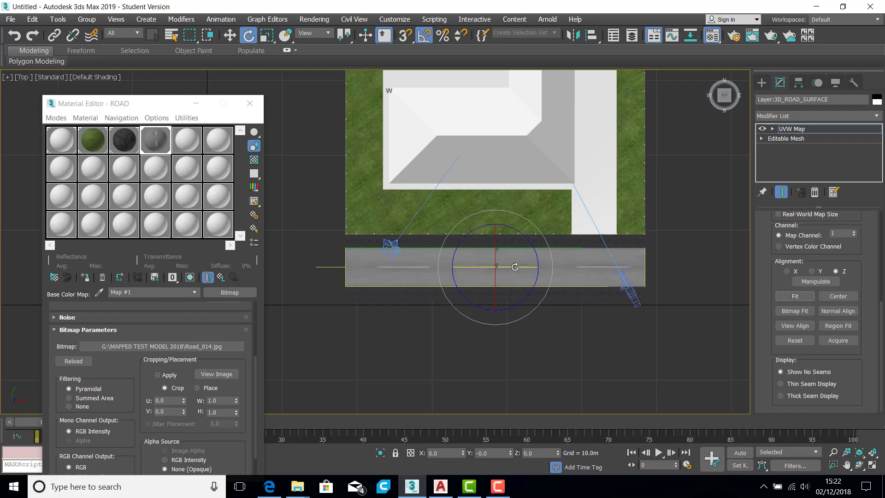
{"action": "scroll", "coordinate": [502, 266], "scroll_direction": "up", "scroll_amount": 8}
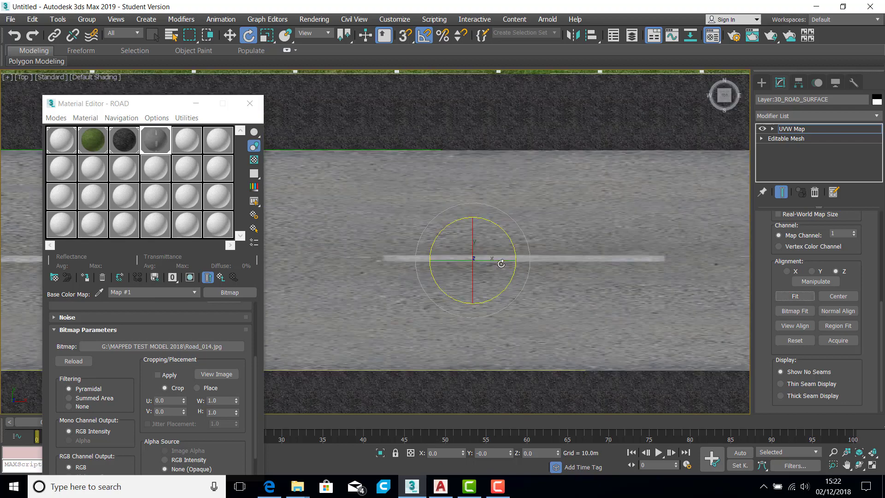
{"action": "scroll", "coordinate": [501, 264], "scroll_direction": "down", "scroll_amount": 8}
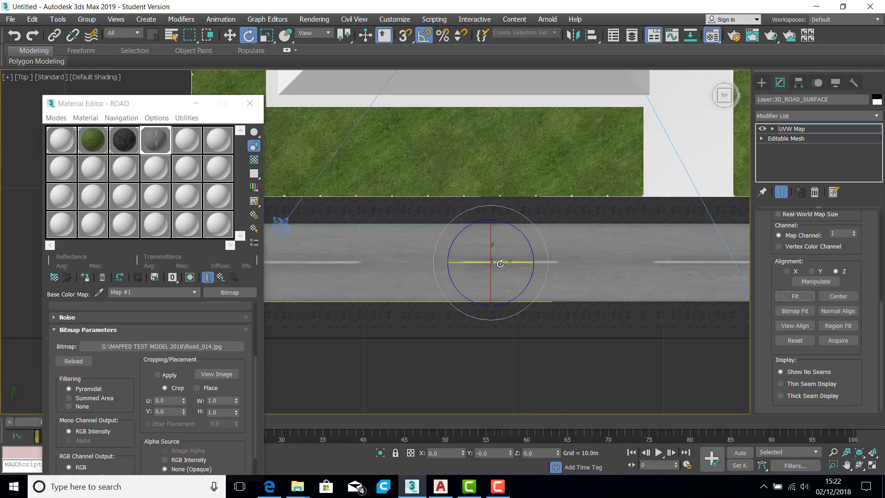
Step: Try a shorter mapping length for the road texture, and refit the mapping to the road surface
{"action": "scroll", "coordinate": [771, 255], "scroll_direction": "up", "scroll_amount": 4}
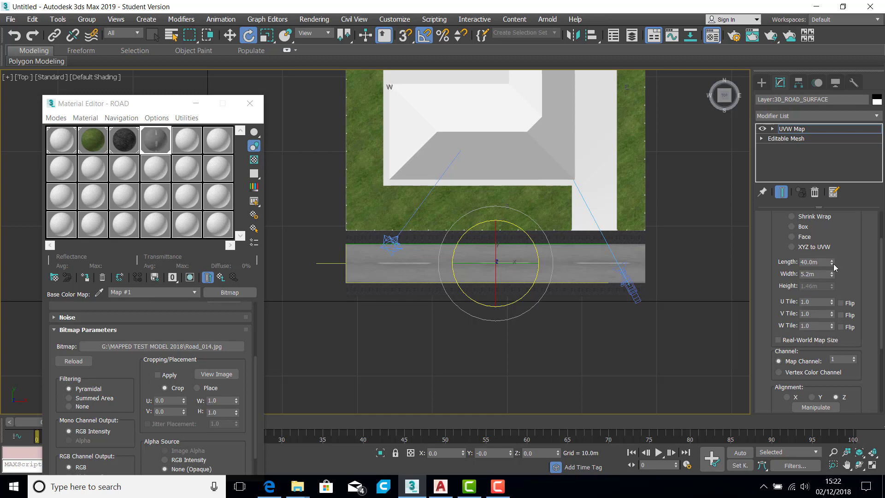
{"action": "left_click", "coordinate": [833, 264]}
{"action": "left_click_drag", "start_coordinate": [833, 263], "coordinate": [834, 263]}
{"action": "scroll", "coordinate": [765, 353], "scroll_direction": "down", "scroll_amount": 5}
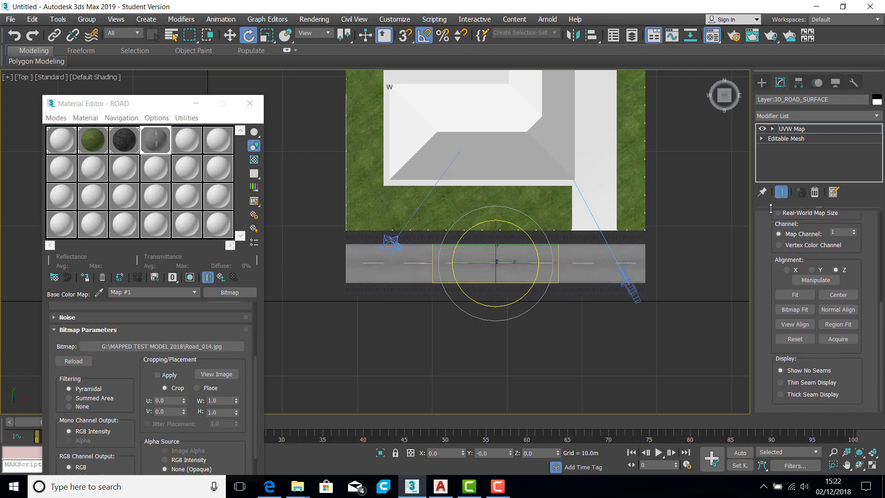
{"action": "left_click", "coordinate": [798, 295]}
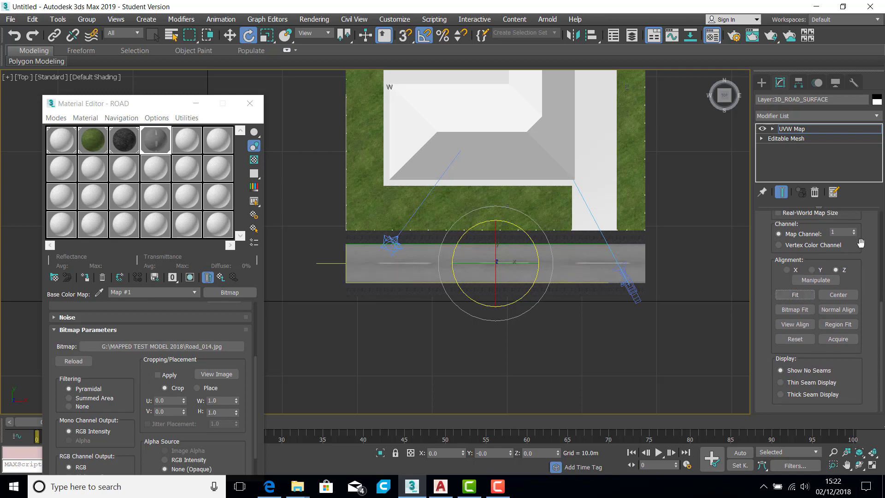
Step: Set the road mapping's V Tile to 4 and leave gizmo editing
{"action": "scroll", "coordinate": [804, 298], "scroll_direction": "up", "scroll_amount": 4}
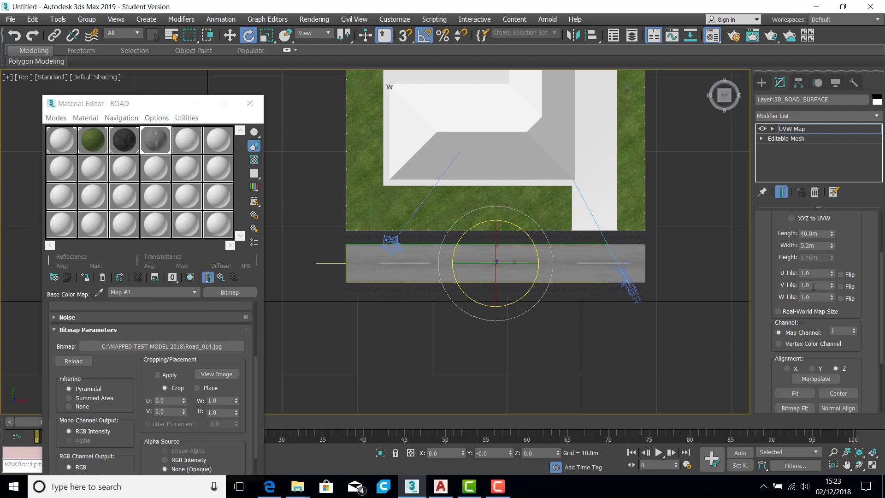
{"action": "double_click", "coordinate": [817, 285]}
{"action": "type", "text": "4"}
{"action": "key", "text": "Return"}
{"action": "scroll", "coordinate": [649, 243], "scroll_direction": "down", "scroll_amount": 2}
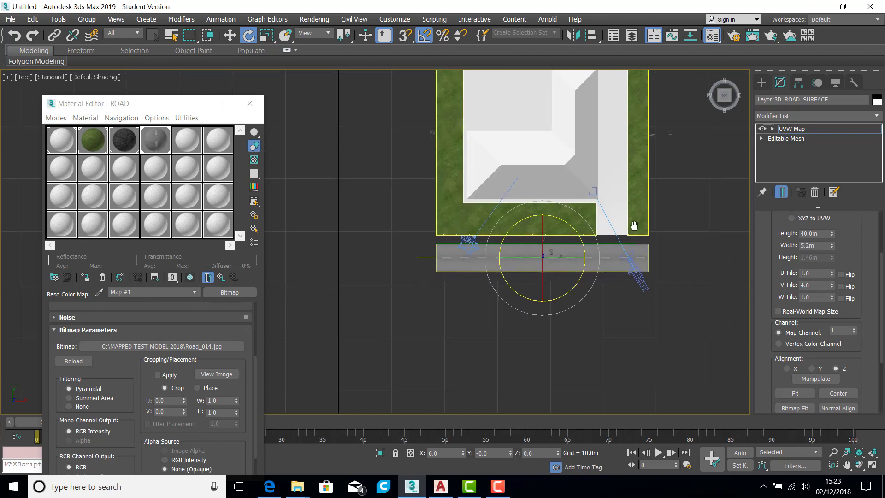
{"action": "middle_click_drag", "start_coordinate": [634, 225], "coordinate": [585, 309]}
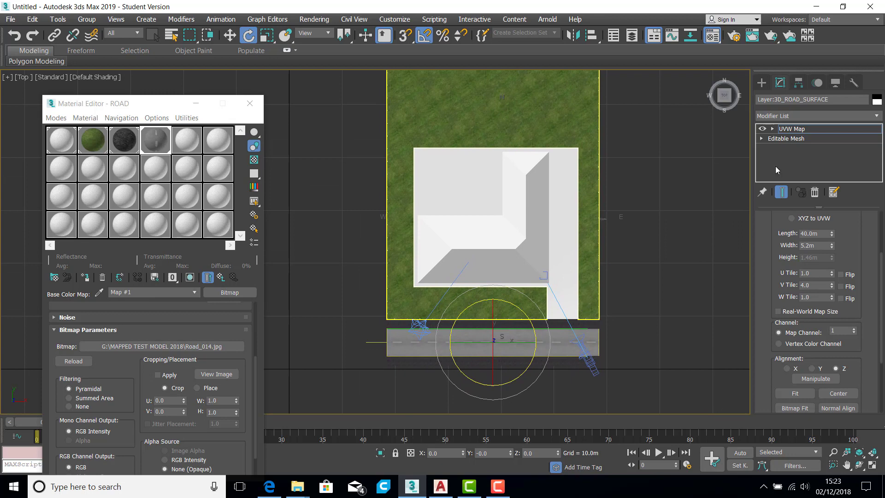
{"action": "left_click", "coordinate": [831, 128]}
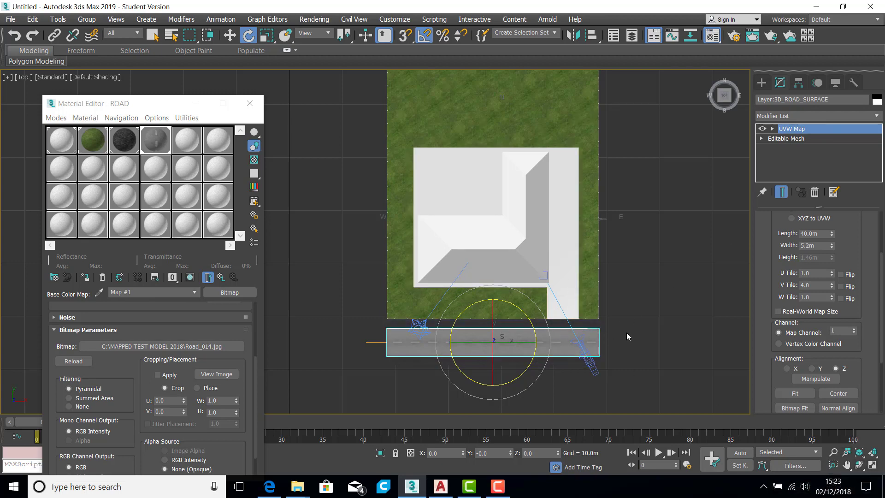
Step: Restore the four-viewport layout and copy the ROAD material to the fifth sample slot as KERBS
{"action": "left_click", "coordinate": [873, 465]}
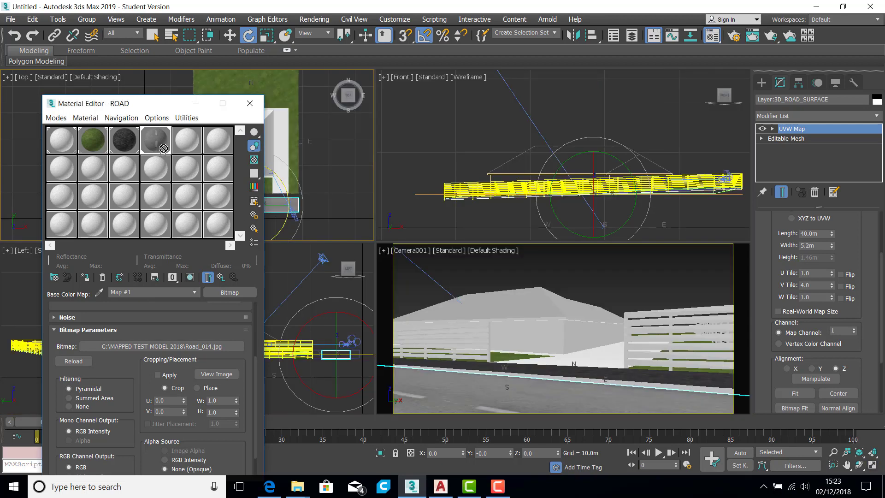
{"action": "left_click", "coordinate": [185, 144]}
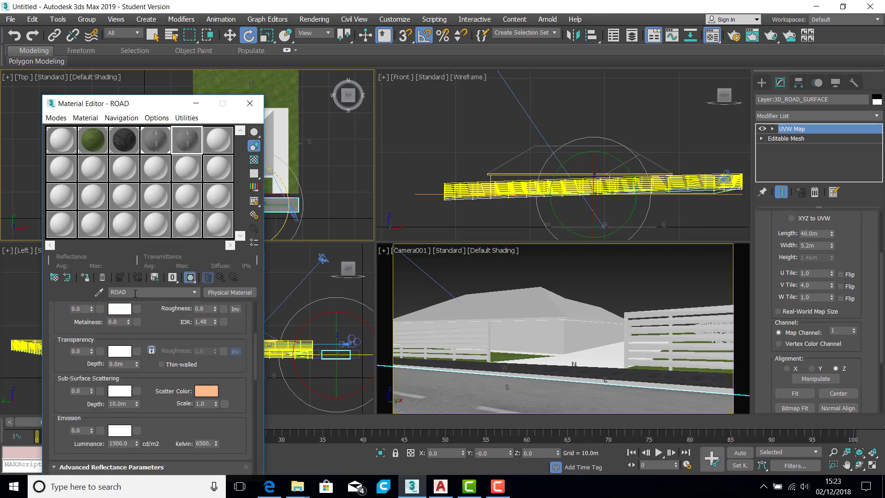
{"action": "left_click", "coordinate": [158, 148]}
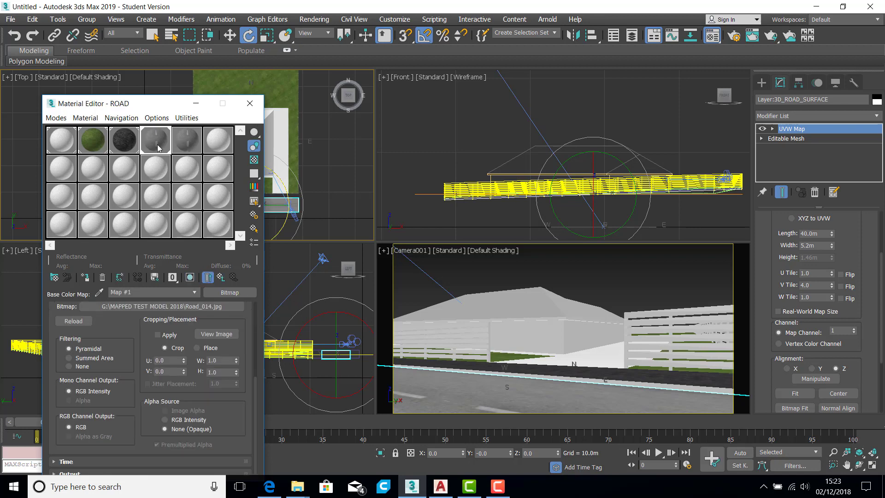
{"action": "left_click", "coordinate": [190, 278]}
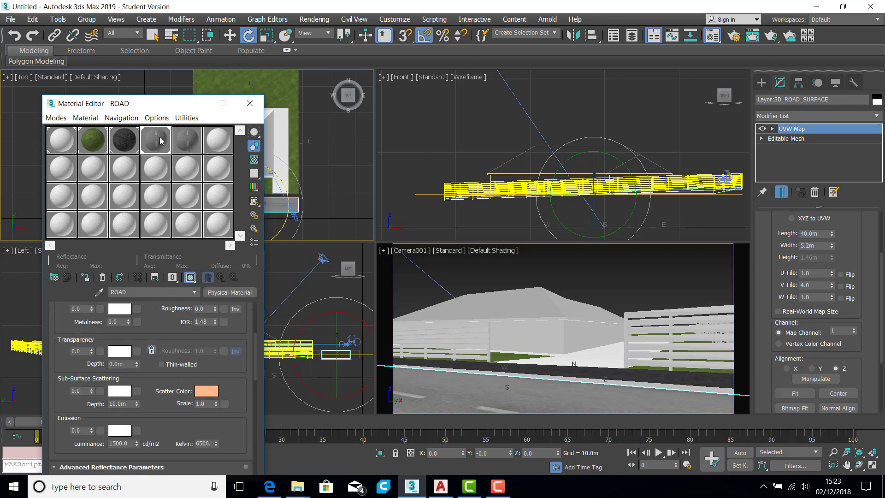
{"action": "left_click", "coordinate": [185, 141]}
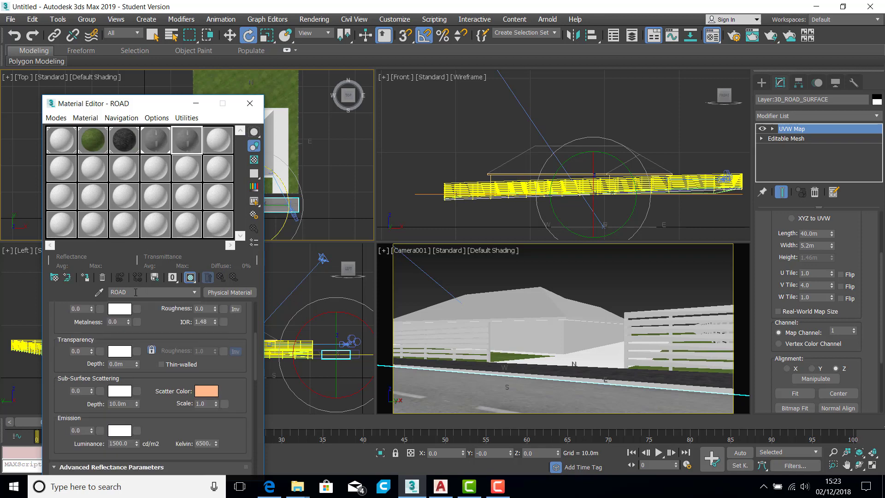
{"action": "type", "text": "KERBS"}
{"action": "left_click_drag", "start_coordinate": [153, 319], "coordinate": [147, 432]}
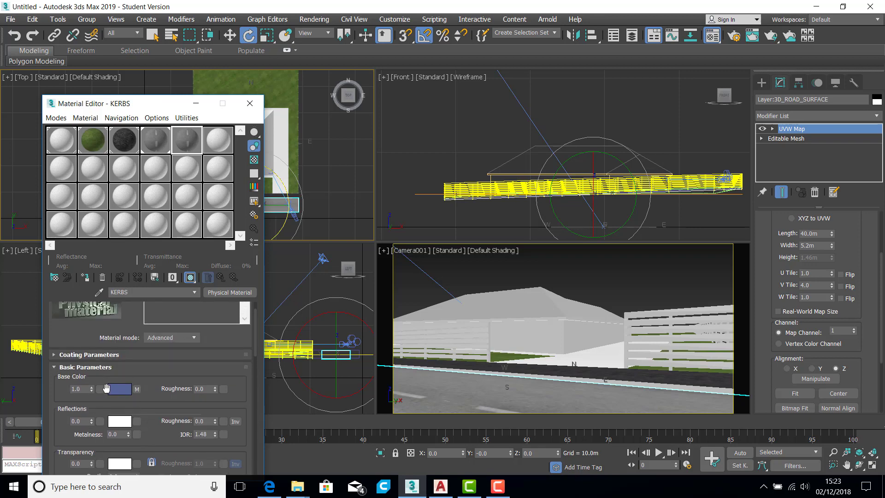
Step: Replace the base colour bitmap of the KERBS material with concrete-032_d100.jpg from the MAPPED TEST MODEL 2018 folder
{"action": "left_click", "coordinate": [121, 390]}
{"action": "left_click_drag", "start_coordinate": [254, 134], "coordinate": [268, 138]}
{"action": "left_click", "coordinate": [397, 166]}
{"action": "left_click_drag", "start_coordinate": [155, 437], "coordinate": [178, 148]}
{"action": "scroll", "coordinate": [194, 356], "scroll_direction": "down", "scroll_amount": 4}
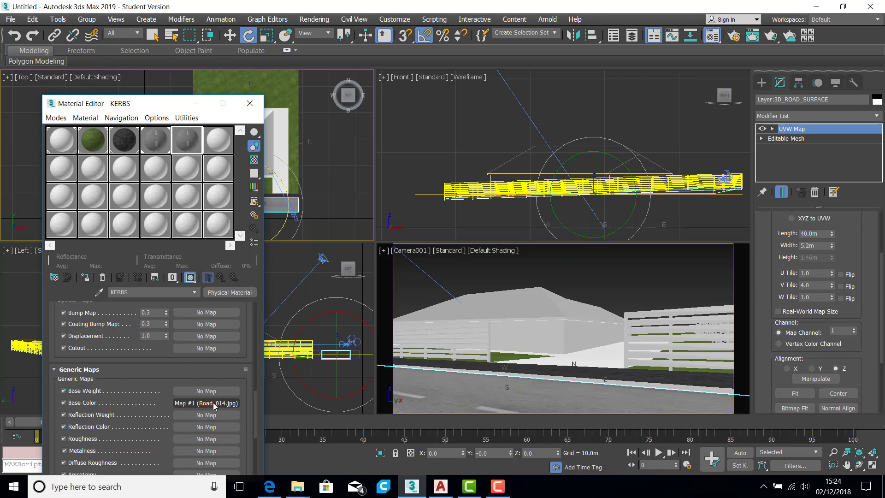
{"action": "left_click", "coordinate": [214, 403]}
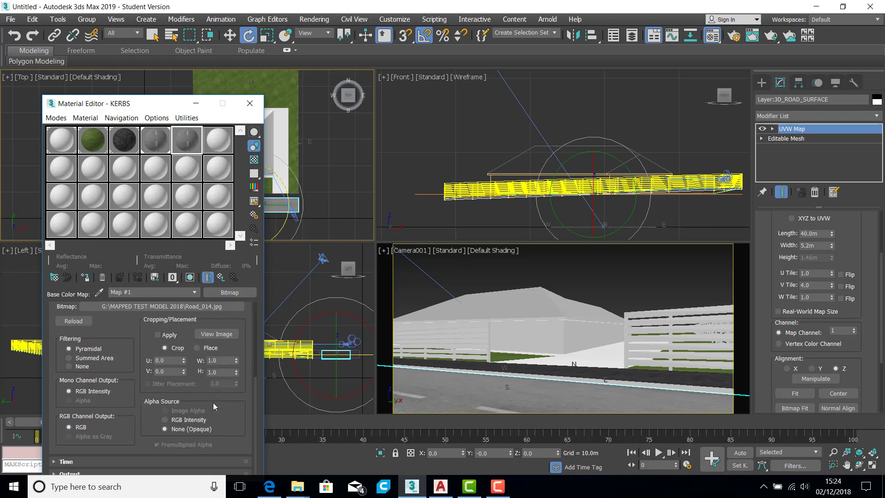
{"action": "left_click", "coordinate": [139, 307]}
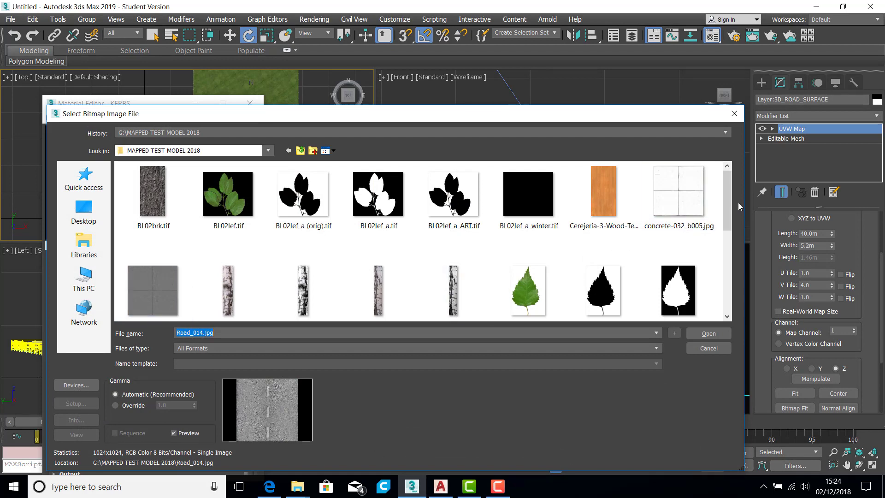
{"action": "left_click_drag", "start_coordinate": [727, 209], "coordinate": [732, 259]}
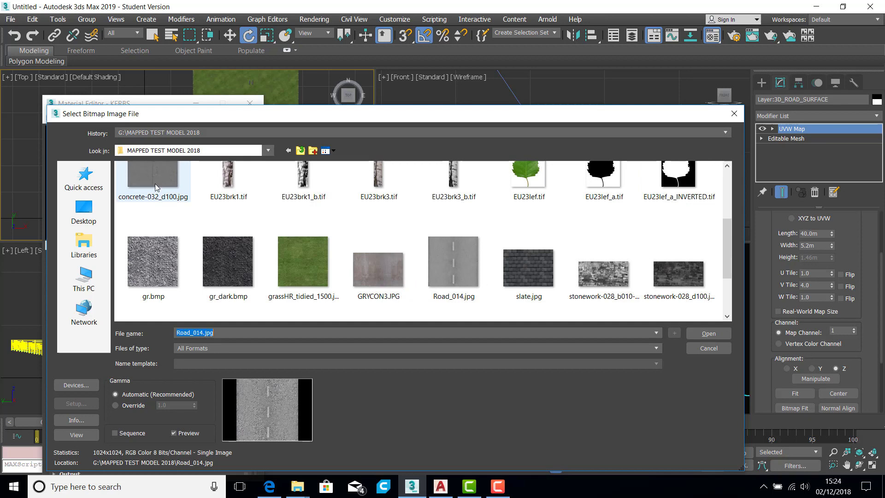
{"action": "scroll", "coordinate": [153, 189], "scroll_direction": "up", "scroll_amount": 2}
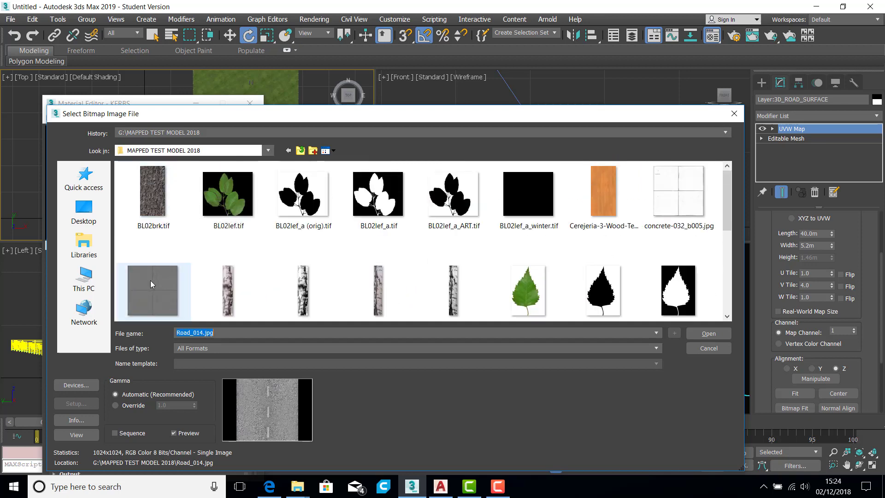
{"action": "scroll", "coordinate": [150, 282], "scroll_direction": "down", "scroll_amount": 2}
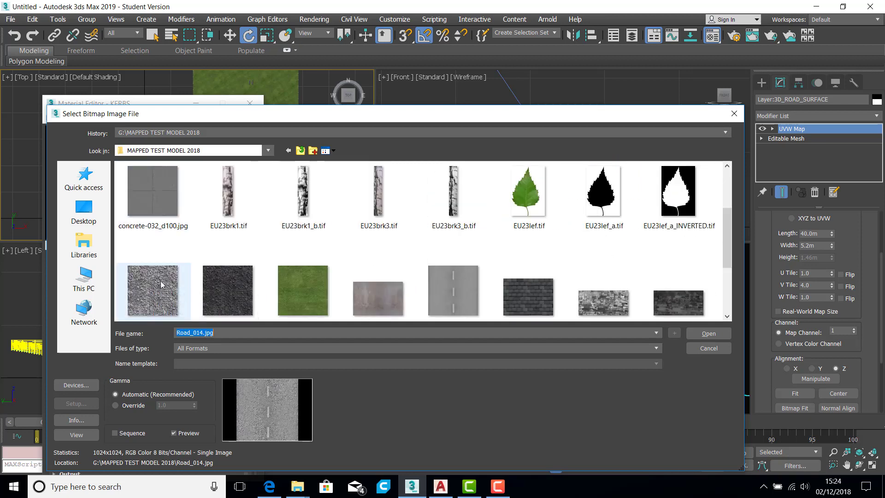
{"action": "left_click", "coordinate": [150, 191]}
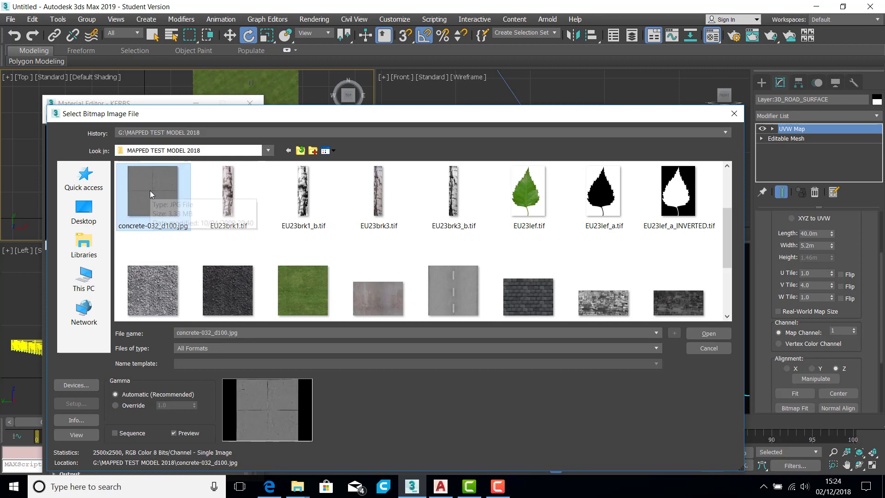
{"action": "left_click", "coordinate": [704, 334]}
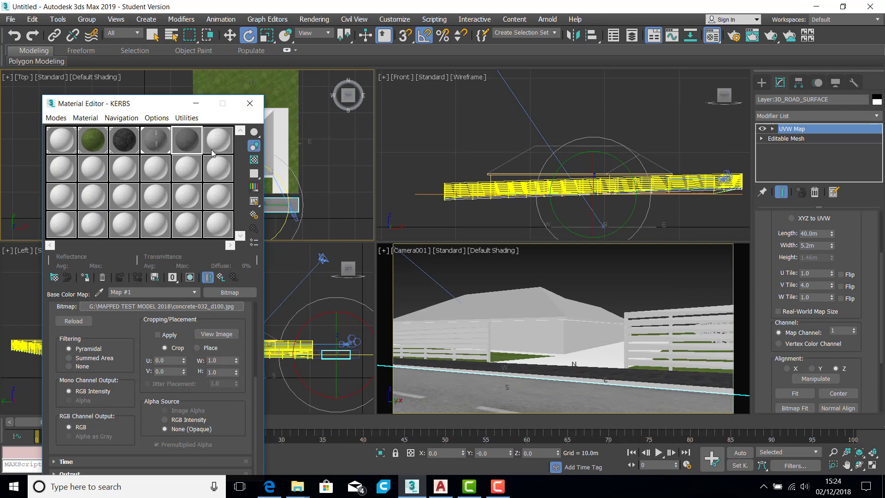
Step: Preview the KERBS sample enlarged, assign the material to the kerb mesh, and close the preview
{"action": "double_click", "coordinate": [187, 147]}
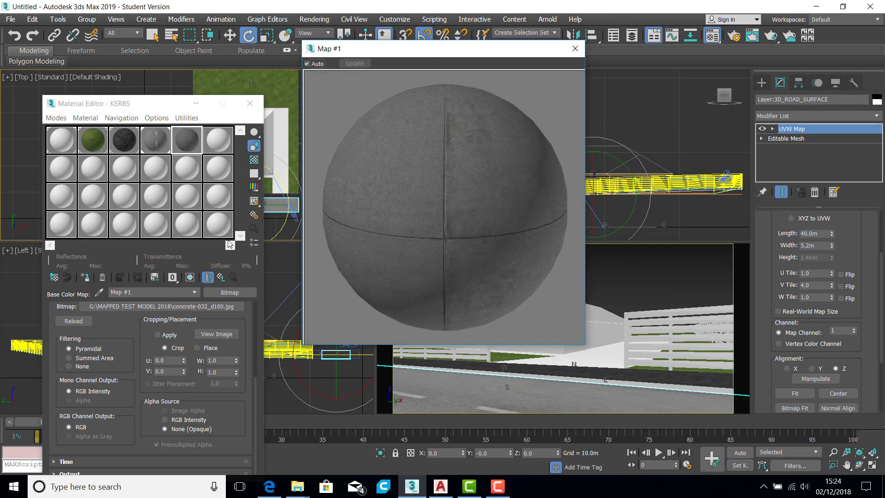
{"action": "left_click", "coordinate": [631, 385]}
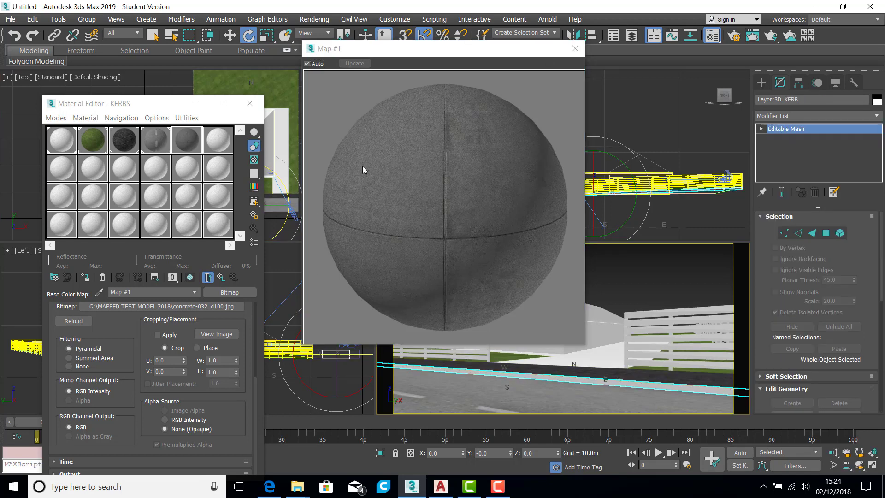
{"action": "left_click", "coordinate": [221, 278]}
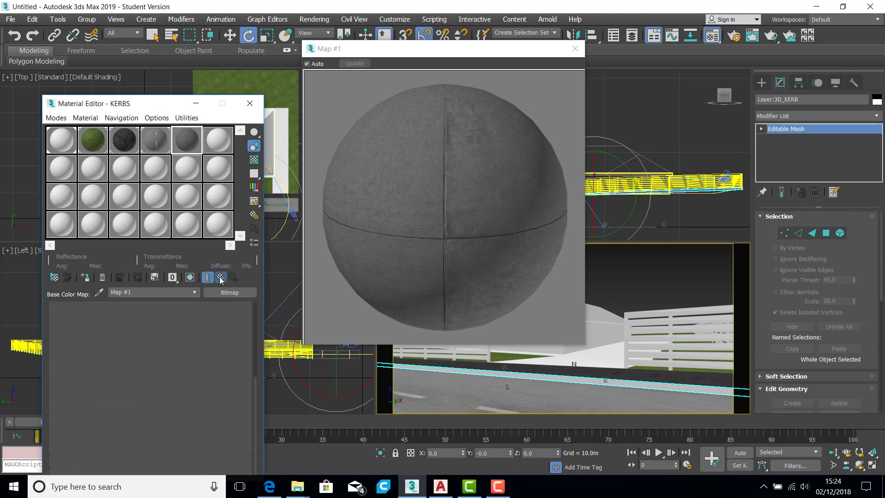
{"action": "left_click", "coordinate": [86, 278]}
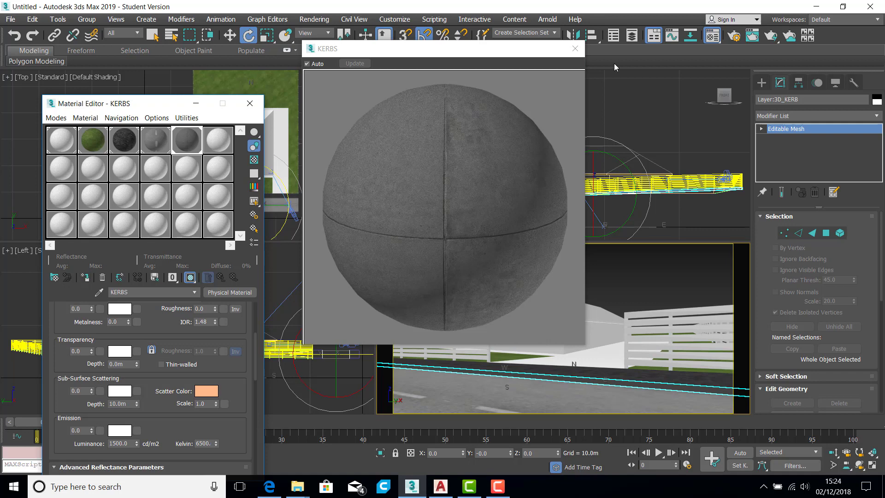
{"action": "left_click", "coordinate": [579, 51]}
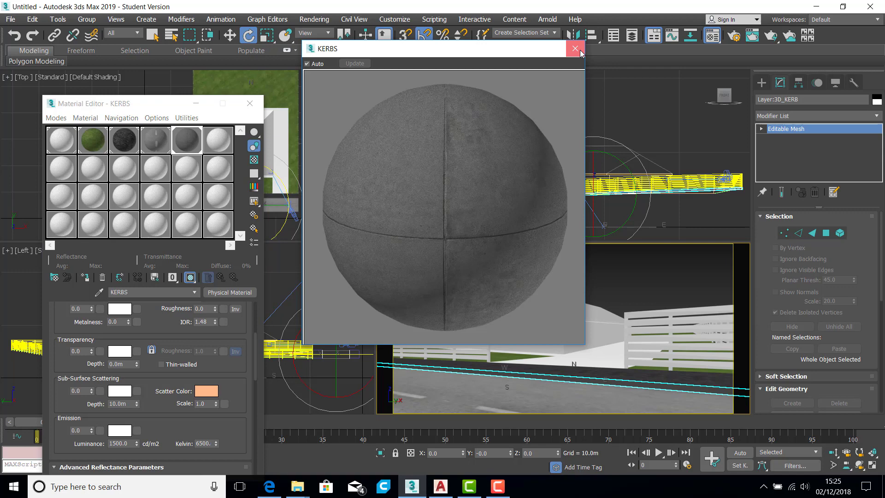
{"action": "left_click", "coordinate": [579, 50]}
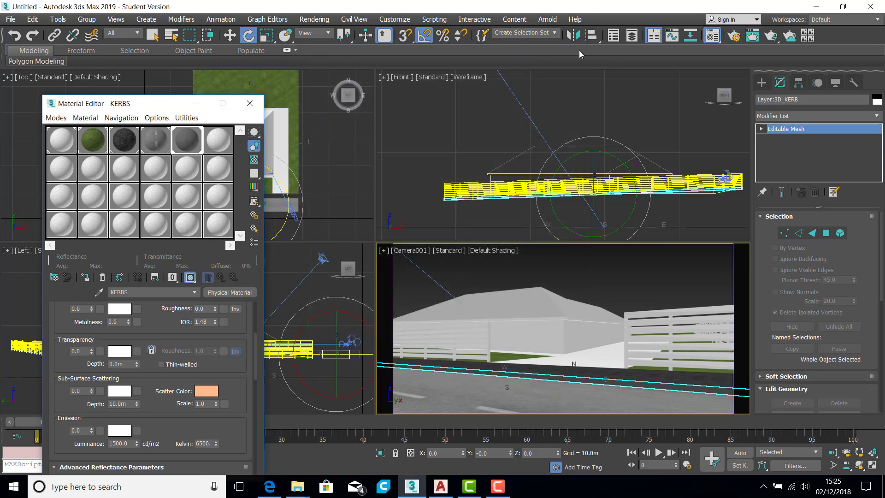
Step: Add a UVW Map modifier to the kerb with Box mapping and Real-World Map Size turned off
{"action": "left_click", "coordinate": [876, 116]}
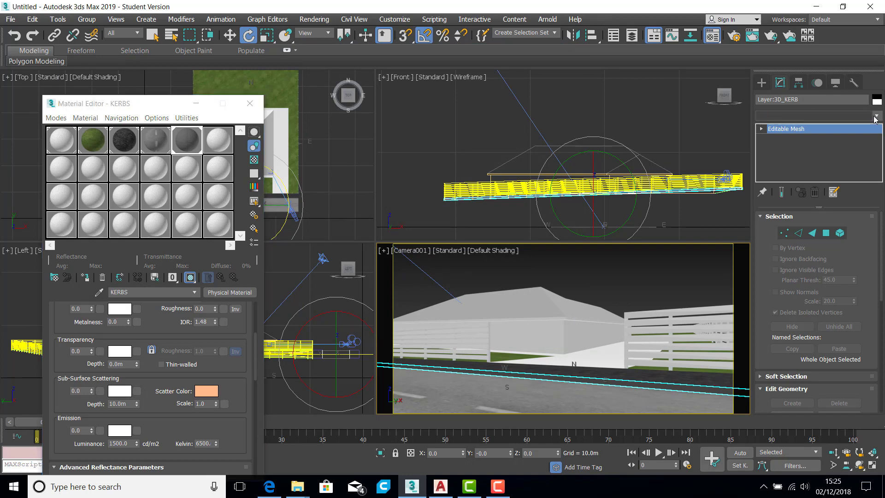
{"action": "left_click_drag", "start_coordinate": [879, 178], "coordinate": [878, 415]}
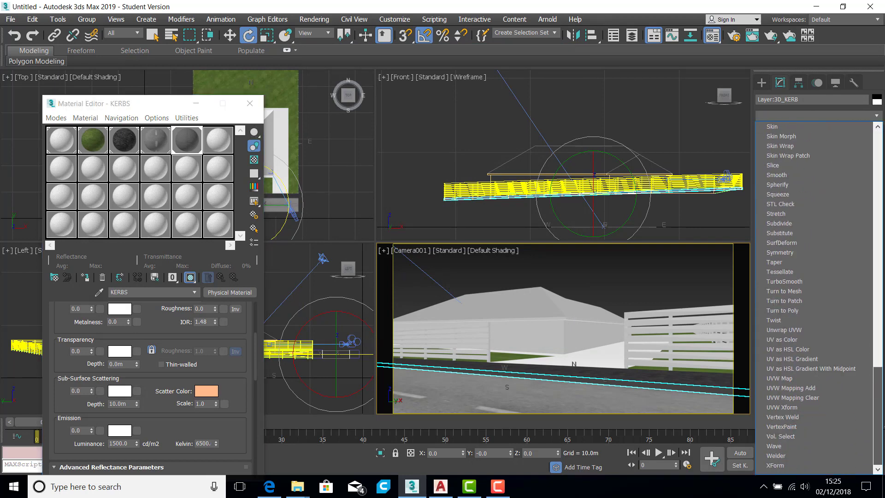
{"action": "left_click", "coordinate": [780, 378]}
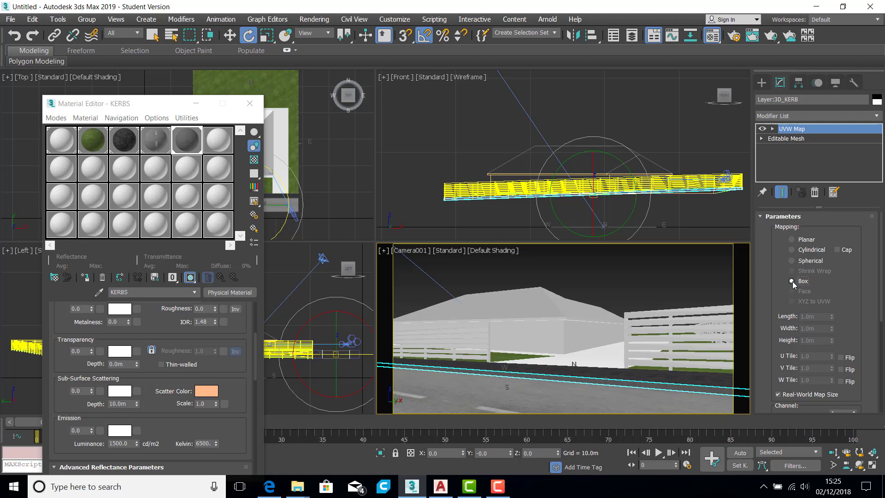
{"action": "left_click_drag", "start_coordinate": [847, 304], "coordinate": [846, 238]}
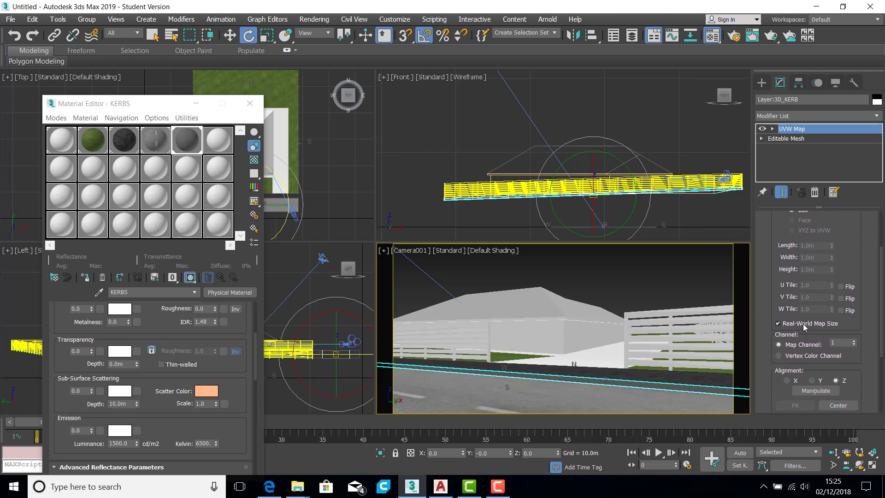
{"action": "left_click", "coordinate": [778, 324]}
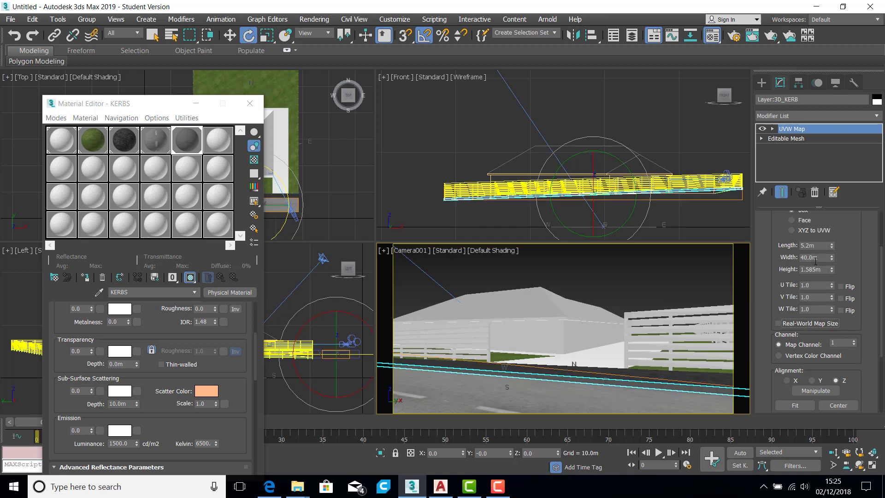
Step: Set the kerb mapping's length, width and height to 2 m each
{"action": "left_click", "coordinate": [817, 246]}
{"action": "key", "text": "Tab"}
{"action": "type", "text": "2"}
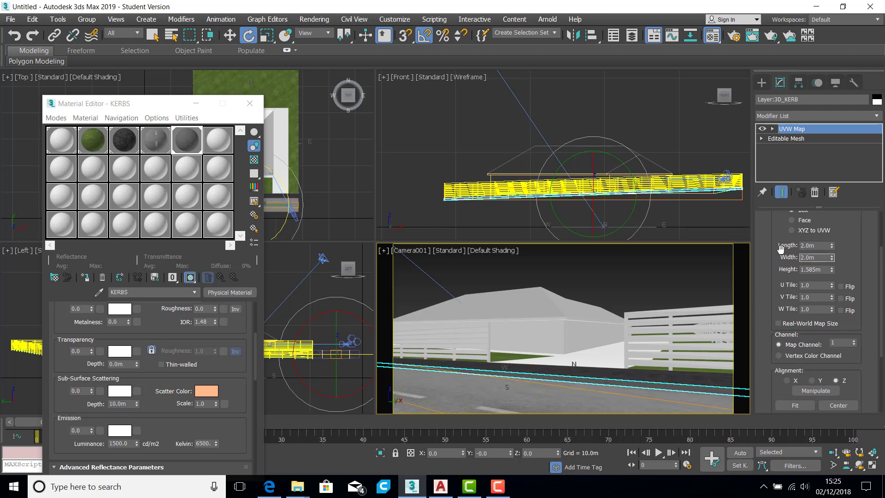
{"action": "key", "text": "Tab"}
{"action": "type", "text": "2"}
{"action": "key", "text": "Tab"}
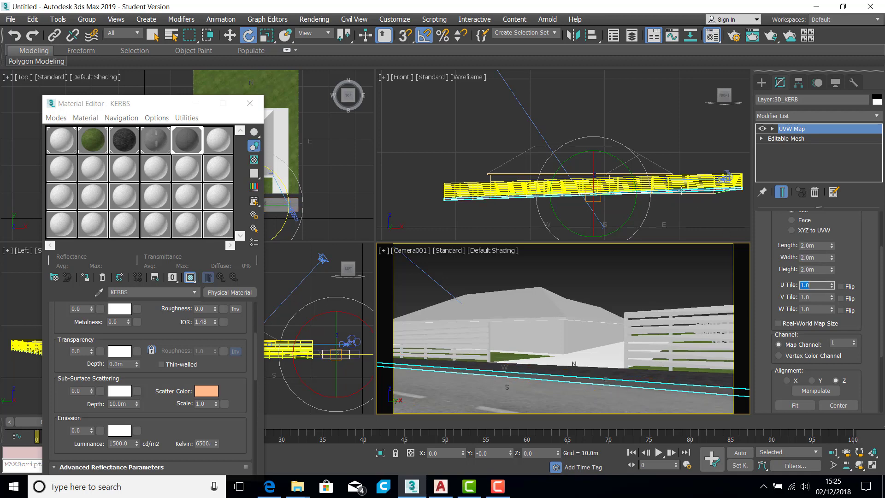
Step: Change the Front viewport to an angled orthographic view with Default Shading and inspect the kerb texture up close
{"action": "left_click", "coordinate": [427, 77]}
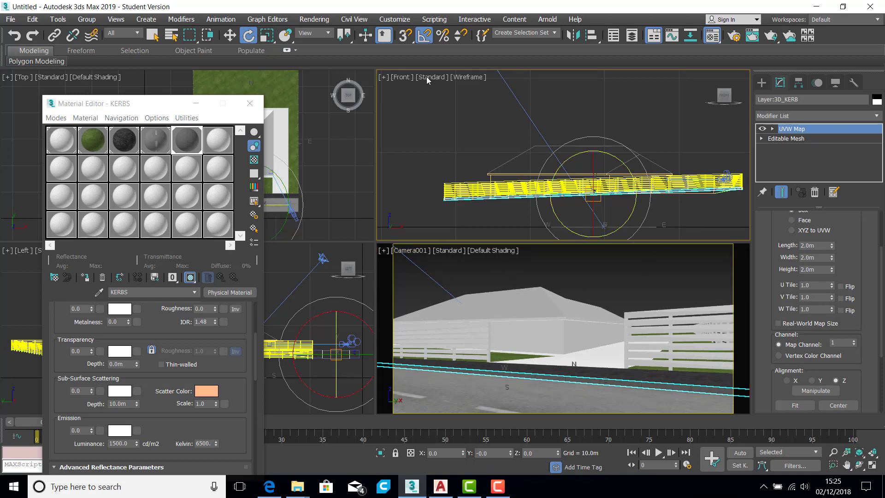
{"action": "left_click", "coordinate": [860, 465]}
{"action": "left_click_drag", "start_coordinate": [544, 159], "coordinate": [602, 180]}
{"action": "scroll", "coordinate": [662, 159], "scroll_direction": "up", "scroll_amount": 6}
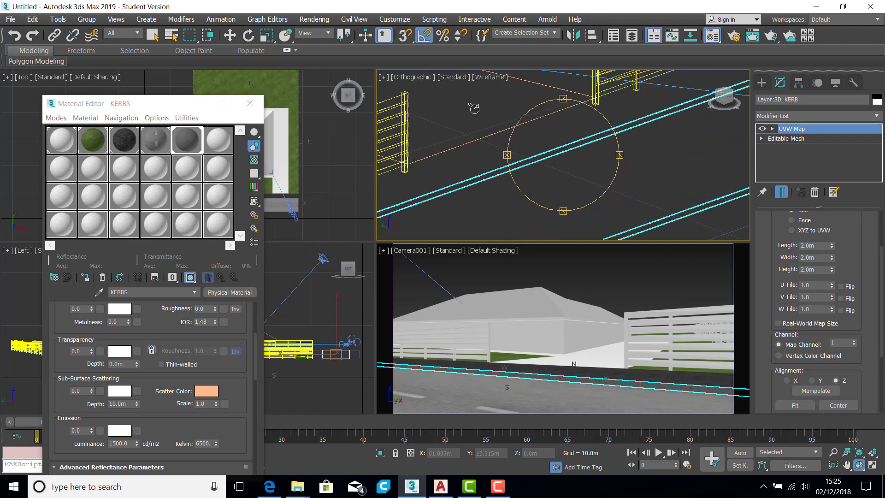
{"action": "left_click", "coordinate": [490, 78]}
{"action": "left_click", "coordinate": [517, 90]}
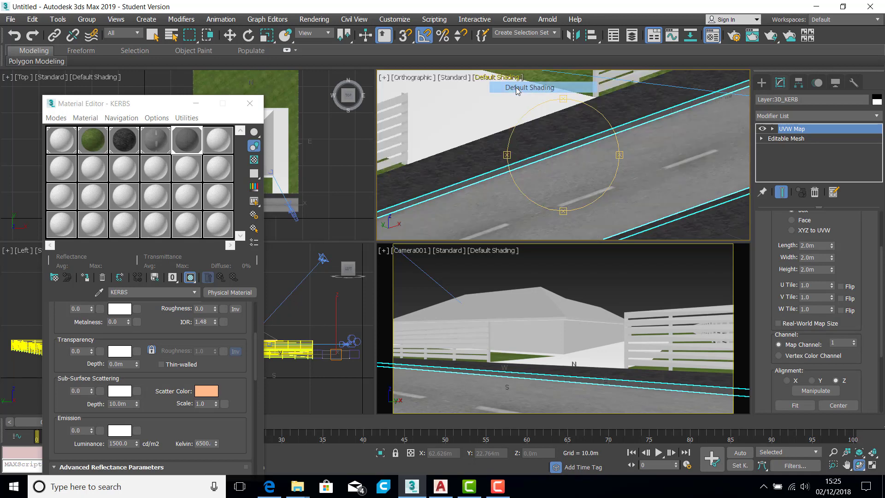
{"action": "scroll", "coordinate": [567, 122], "scroll_direction": "up", "scroll_amount": 4}
{"action": "scroll", "coordinate": [562, 167], "scroll_direction": "up", "scroll_amount": 2}
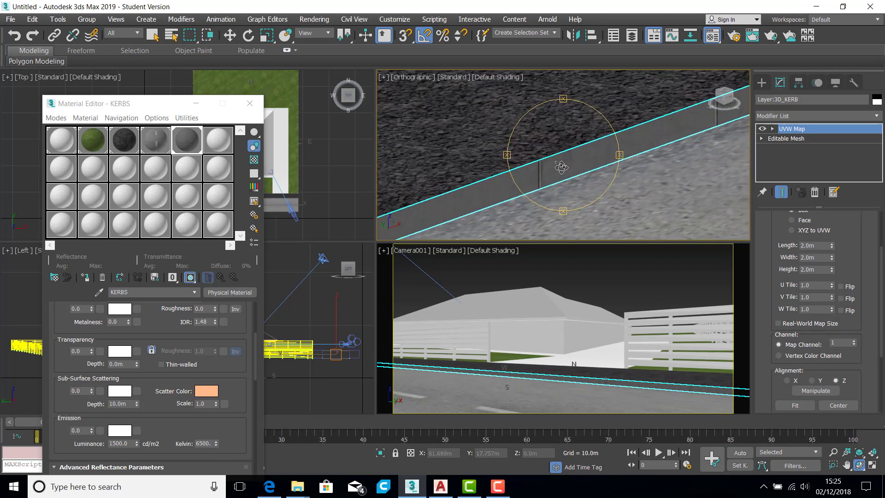
{"action": "left_click_drag", "start_coordinate": [561, 167], "coordinate": [485, 147]}
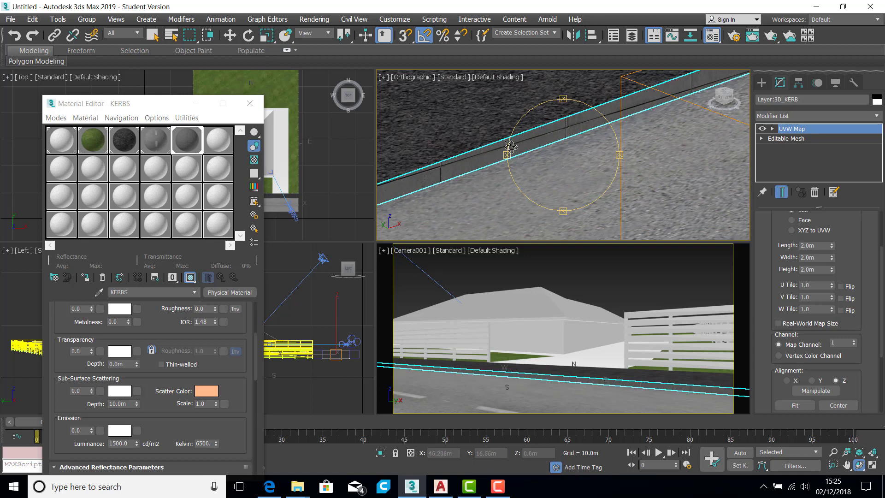
{"action": "scroll", "coordinate": [512, 147], "scroll_direction": "down", "scroll_amount": 6}
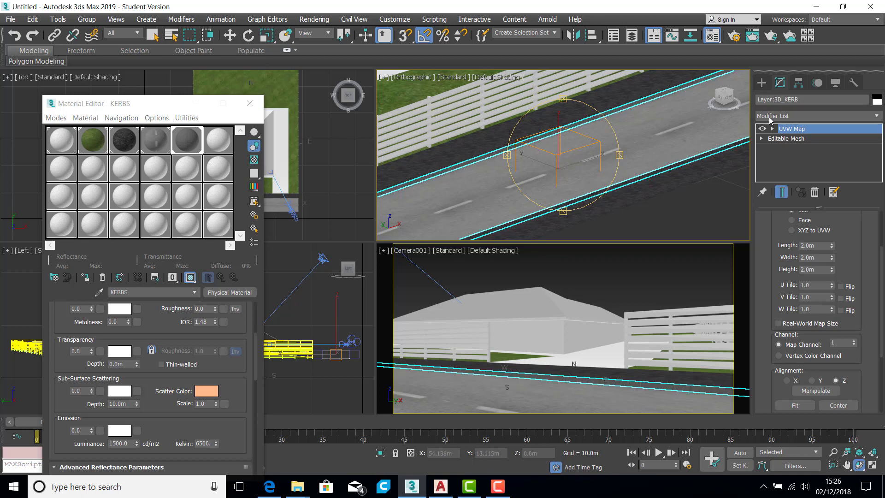
Step: Turn off angle snap and rotate the kerb's UVW mapping gizmo slightly
{"action": "key", "text": "e"}
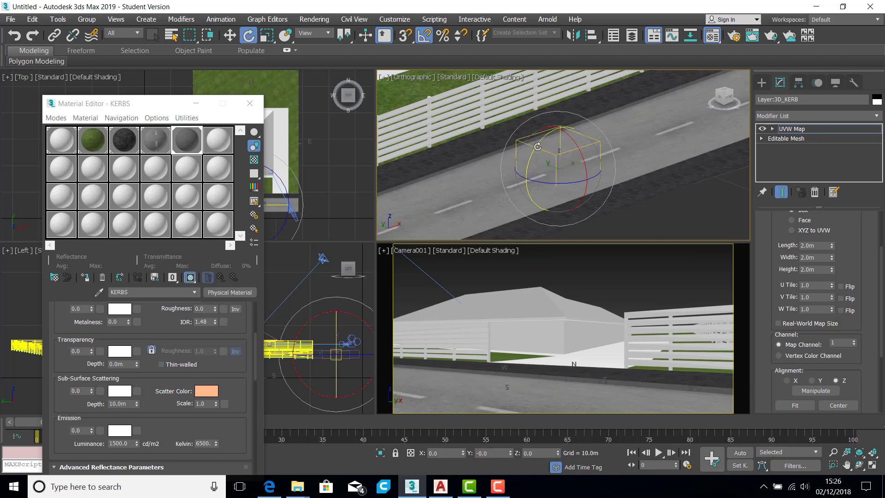
{"action": "left_click_drag", "start_coordinate": [535, 150], "coordinate": [534, 150]}
{"action": "left_click", "coordinate": [424, 35]}
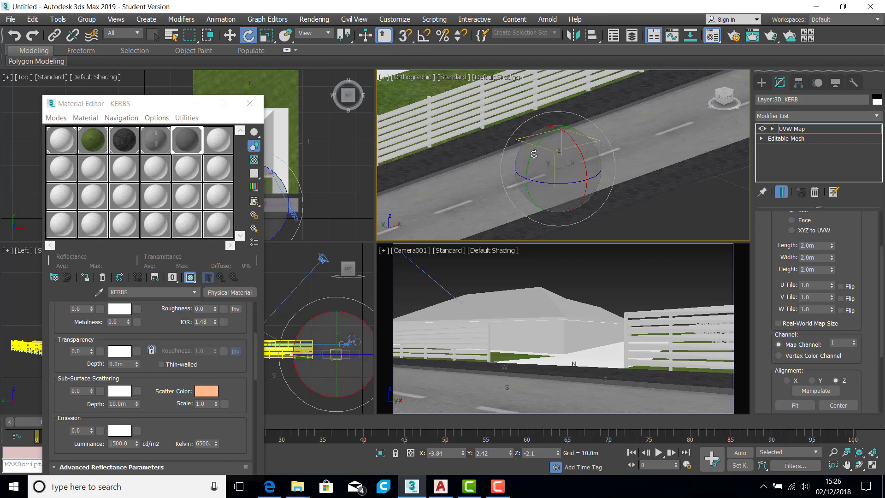
{"action": "left_click_drag", "start_coordinate": [532, 153], "coordinate": [529, 164]}
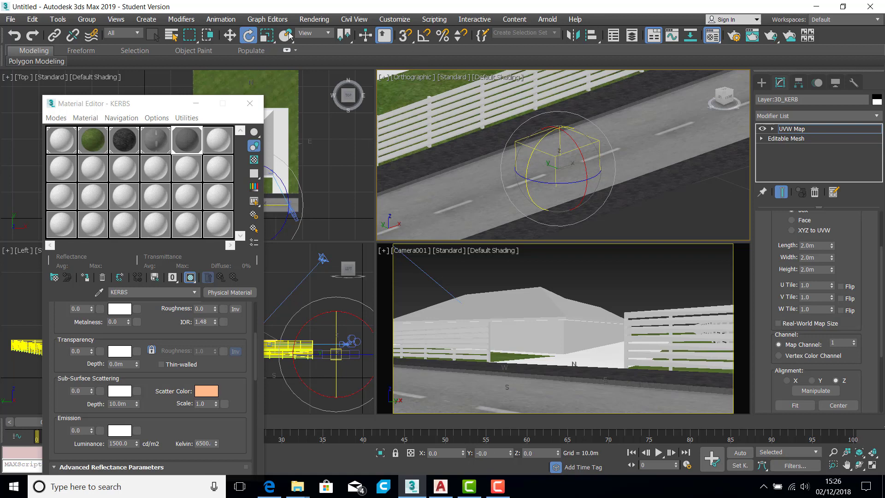
Step: Lower the kerb's UVW mapping gizmo by about 0.21 m, check the joints along the kerb, and leave gizmo editing
{"action": "left_click", "coordinate": [229, 36]}
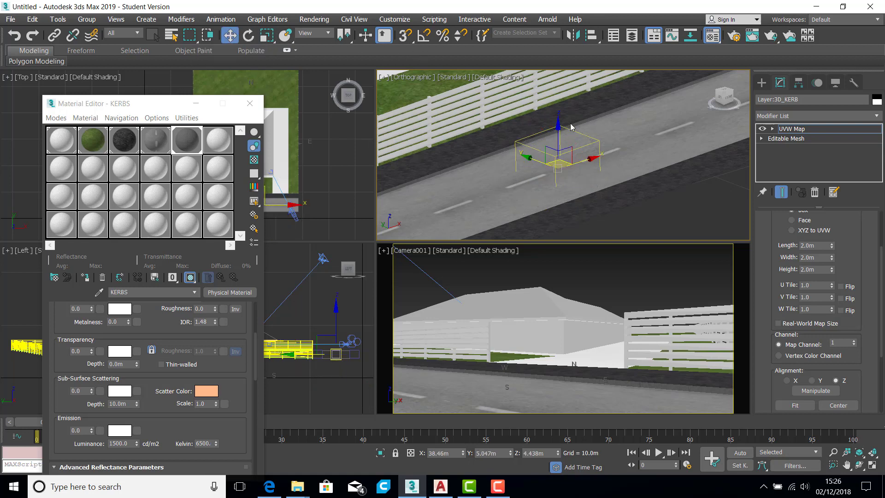
{"action": "left_click_drag", "start_coordinate": [560, 128], "coordinate": [562, 132]}
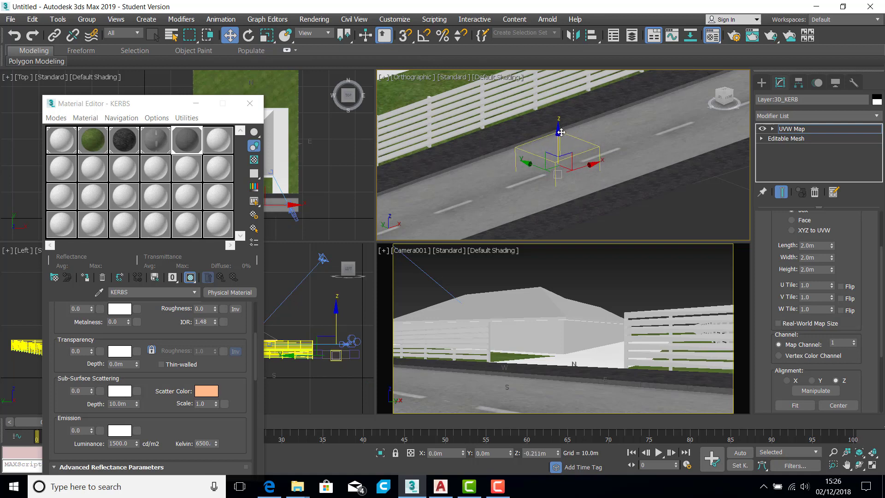
{"action": "scroll", "coordinate": [561, 134], "scroll_direction": "up", "scroll_amount": 10}
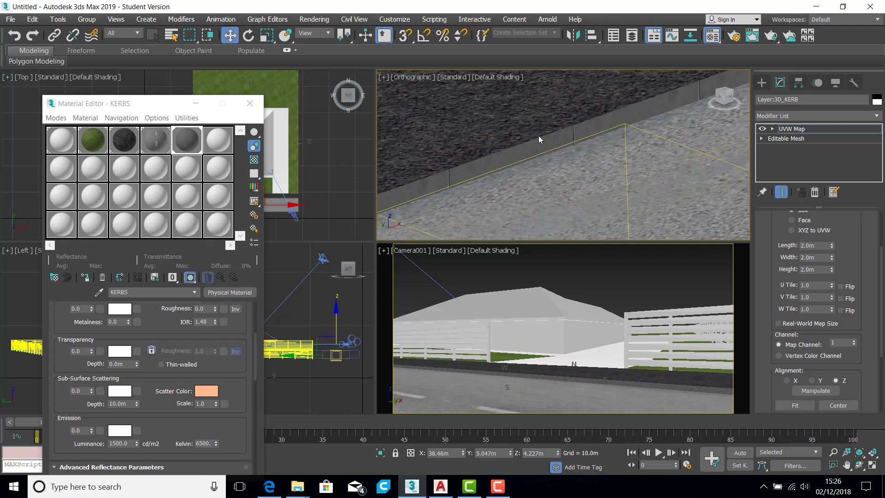
{"action": "scroll", "coordinate": [588, 124], "scroll_direction": "up", "scroll_amount": 2}
{"action": "scroll", "coordinate": [588, 122], "scroll_direction": "down", "scroll_amount": 8}
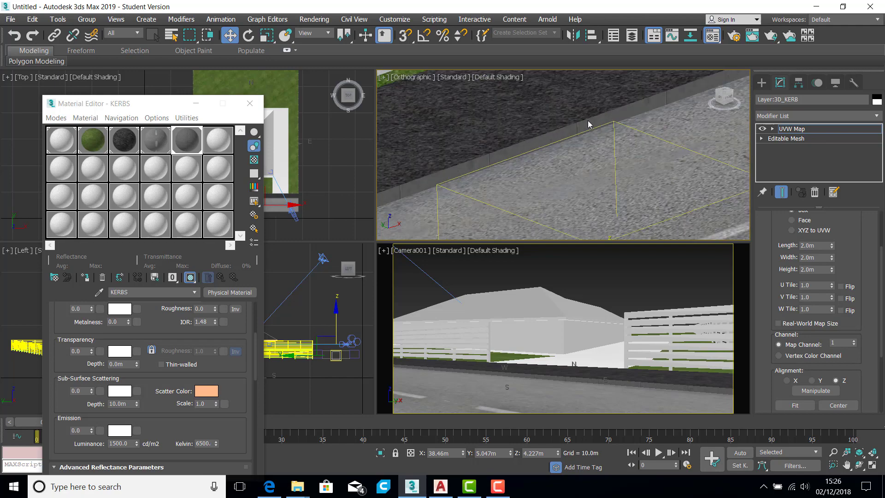
{"action": "left_click", "coordinate": [804, 132]}
{"action": "scroll", "coordinate": [613, 123], "scroll_direction": "down", "scroll_amount": 5}
{"action": "middle_click_drag", "start_coordinate": [613, 123], "coordinate": [625, 160]}
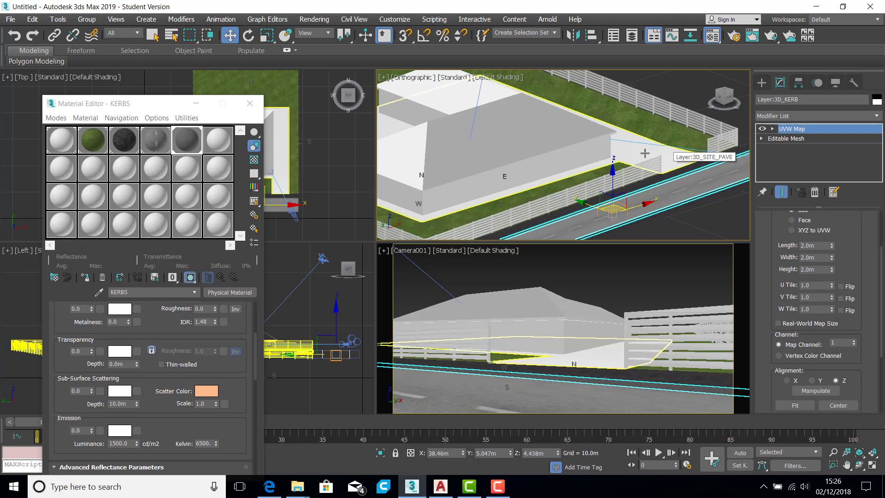
Step: Copy the KERBS material to the neighbouring empty sample slot and rename the copy PAVING
{"action": "scroll", "coordinate": [643, 156], "scroll_direction": "down", "scroll_amount": 5}
{"action": "scroll", "coordinate": [642, 158], "scroll_direction": "up", "scroll_amount": 5}
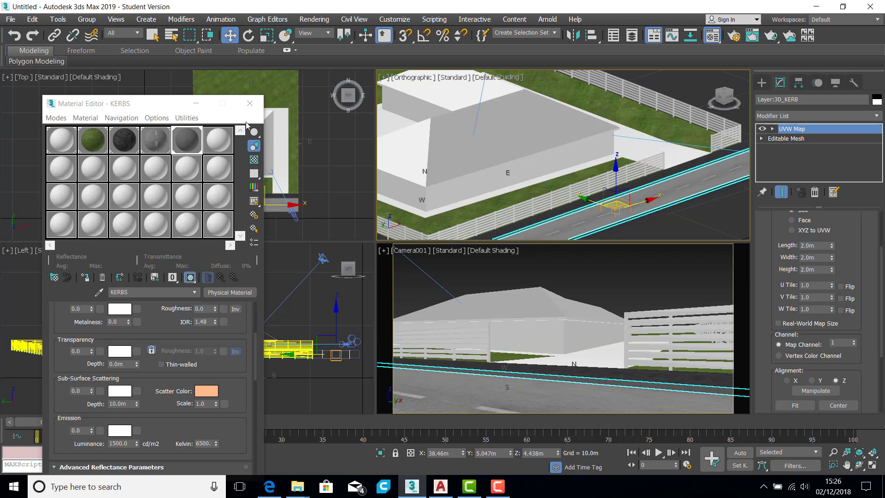
{"action": "left_click_drag", "start_coordinate": [184, 144], "coordinate": [215, 142]}
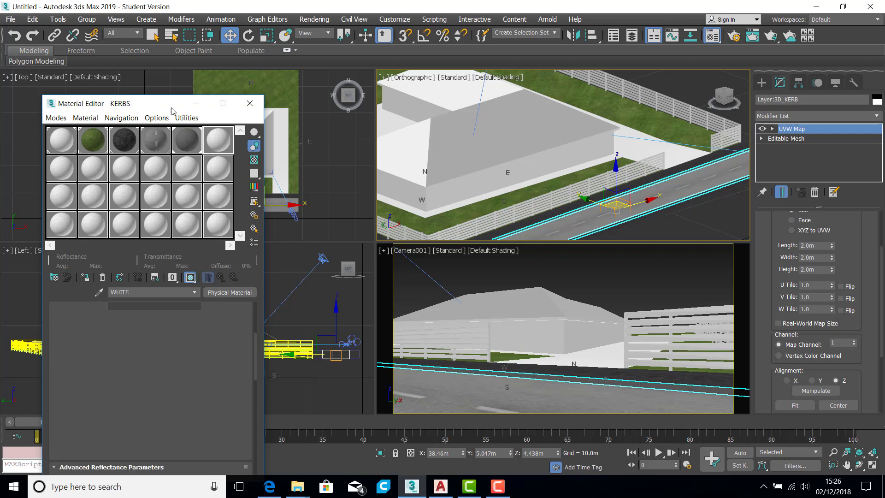
{"action": "left_click_drag", "start_coordinate": [163, 103], "coordinate": [173, 38]}
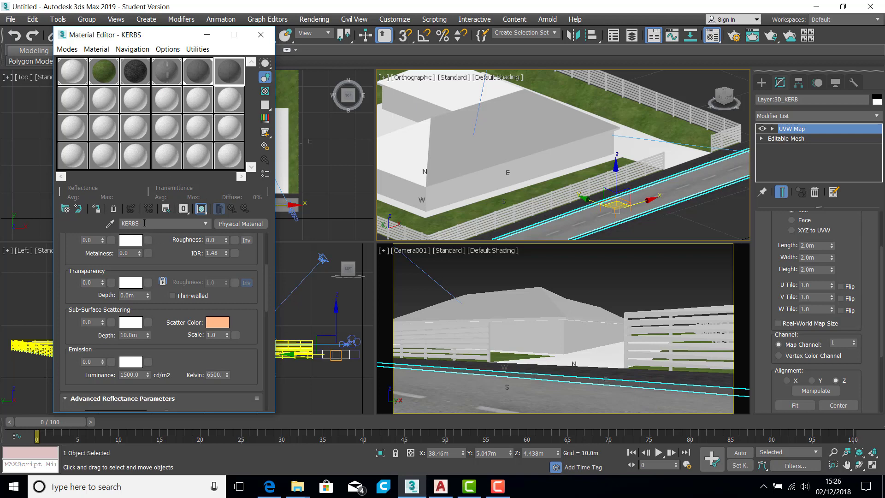
{"action": "type", "text": "PAVING"}
Step: Change the PAVING material's base color to a dark red of red 0.263, green 0.09, blue 0.137
{"action": "scroll", "coordinate": [131, 240], "scroll_direction": "up", "scroll_amount": 5}
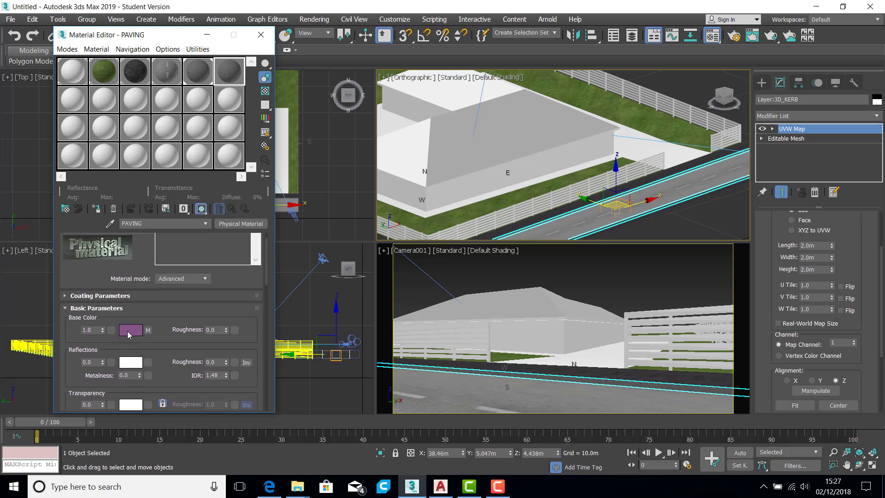
{"action": "left_click", "coordinate": [129, 330]}
{"action": "left_click_drag", "start_coordinate": [269, 141], "coordinate": [281, 137]}
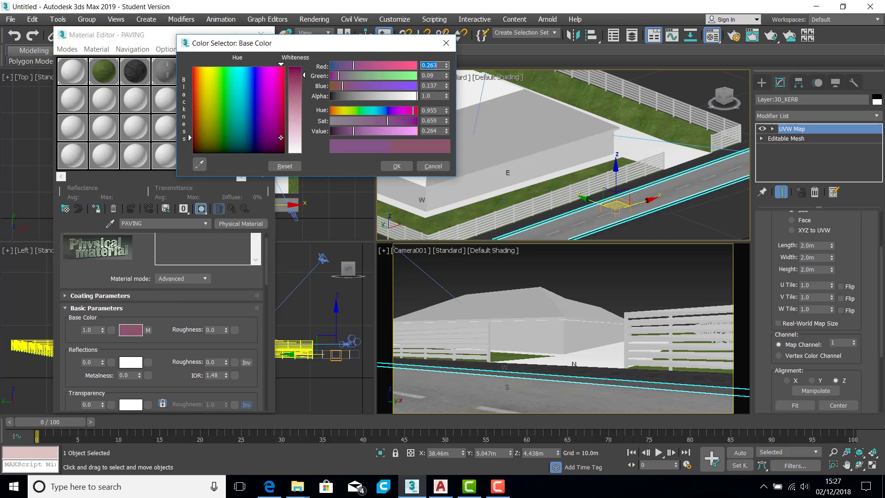
{"action": "left_click", "coordinate": [396, 166]}
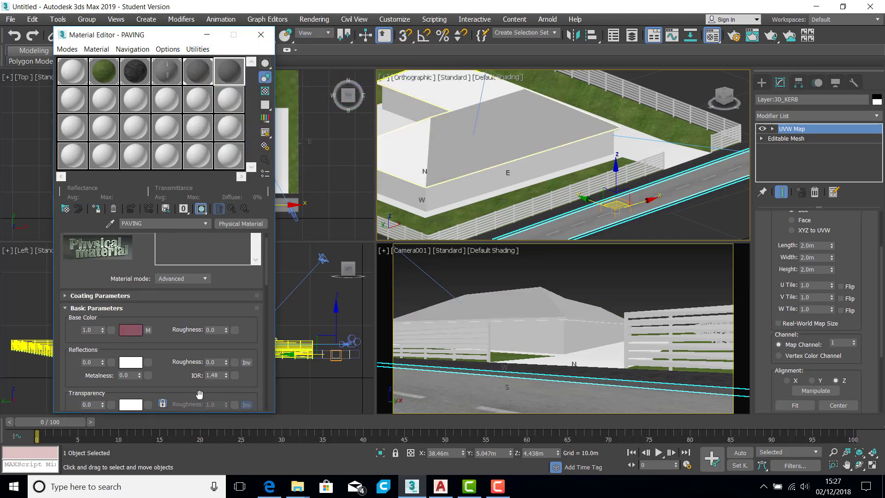
Step: Replace the PAVING material's base color bitmap with stonework-029_s050-g050.jpg from the MAPPED TEST MODEL 2018 folder
{"action": "scroll", "coordinate": [179, 389], "scroll_direction": "down", "scroll_amount": 10}
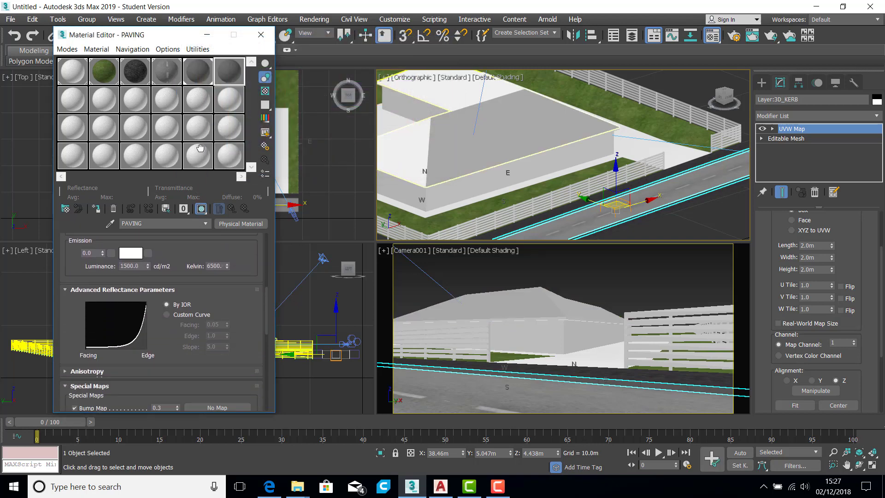
{"action": "left_click_drag", "start_coordinate": [209, 56], "coordinate": [211, 19]}
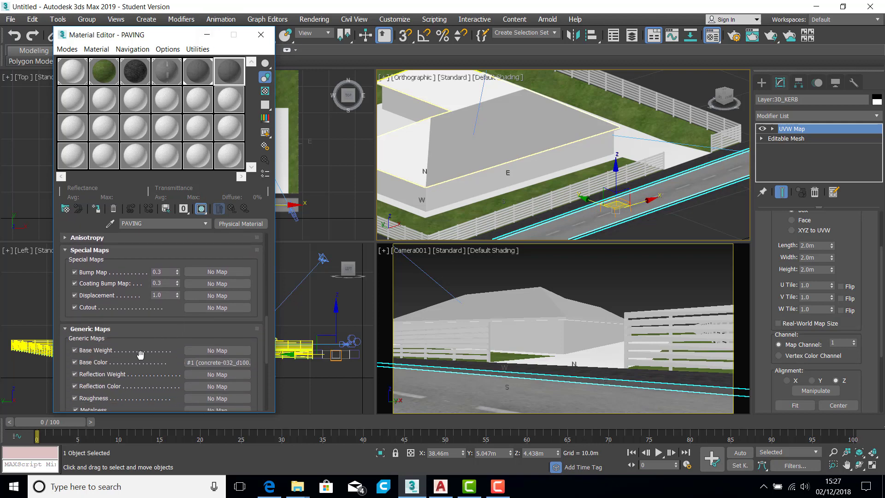
{"action": "left_click", "coordinate": [215, 364]}
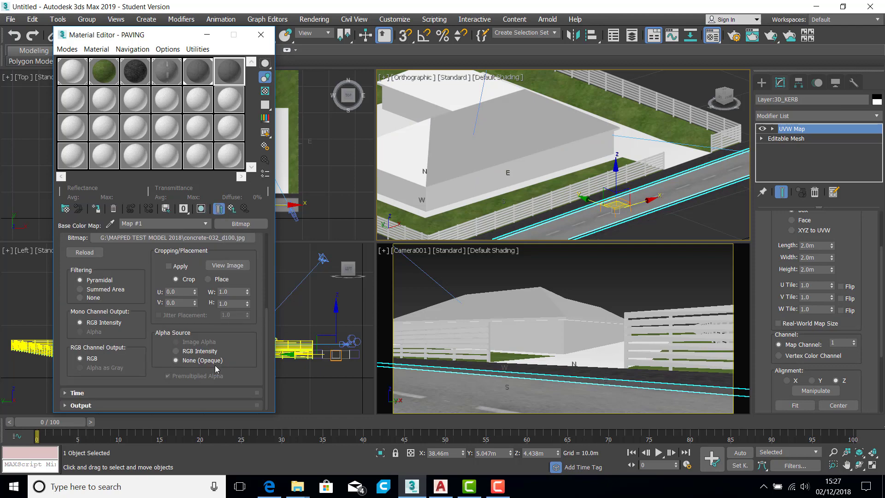
{"action": "scroll", "coordinate": [203, 314], "scroll_direction": "up", "scroll_amount": 2}
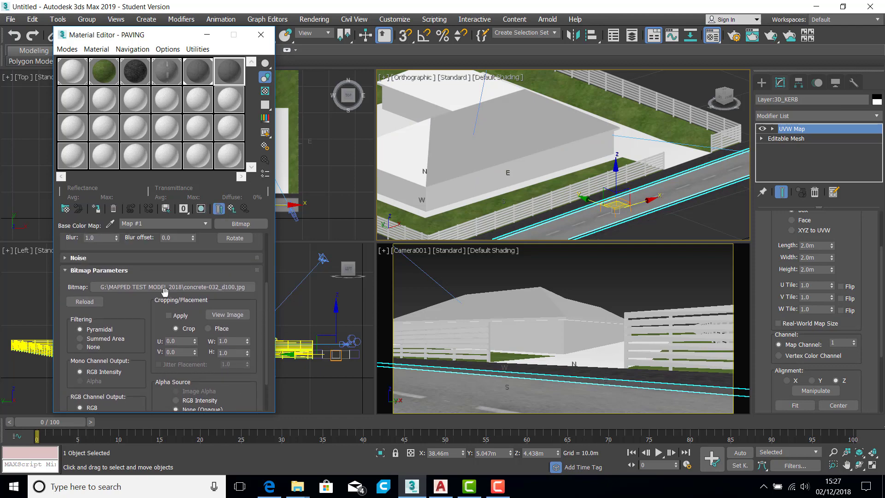
{"action": "left_click", "coordinate": [152, 289]}
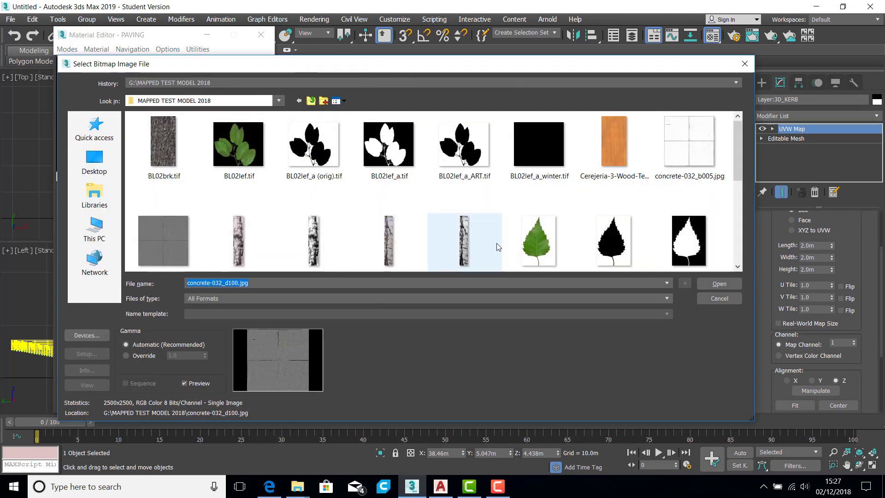
{"action": "left_click_drag", "start_coordinate": [739, 168], "coordinate": [742, 238]}
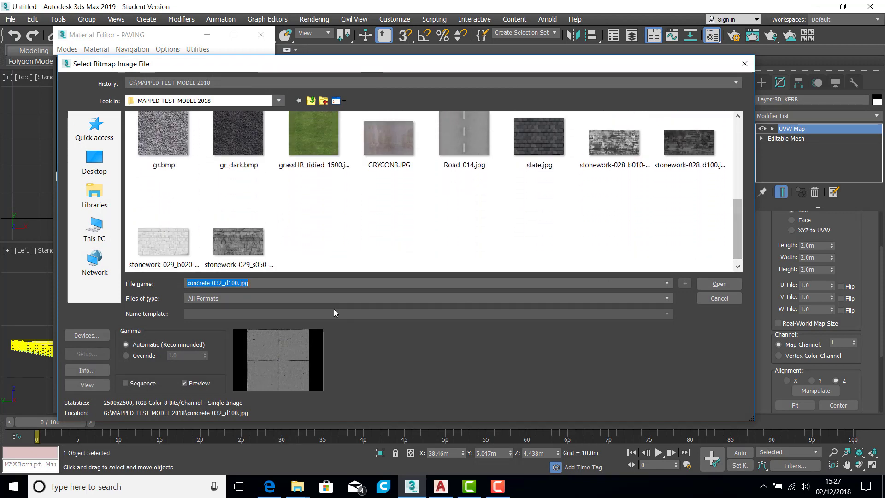
{"action": "left_click", "coordinate": [239, 242]}
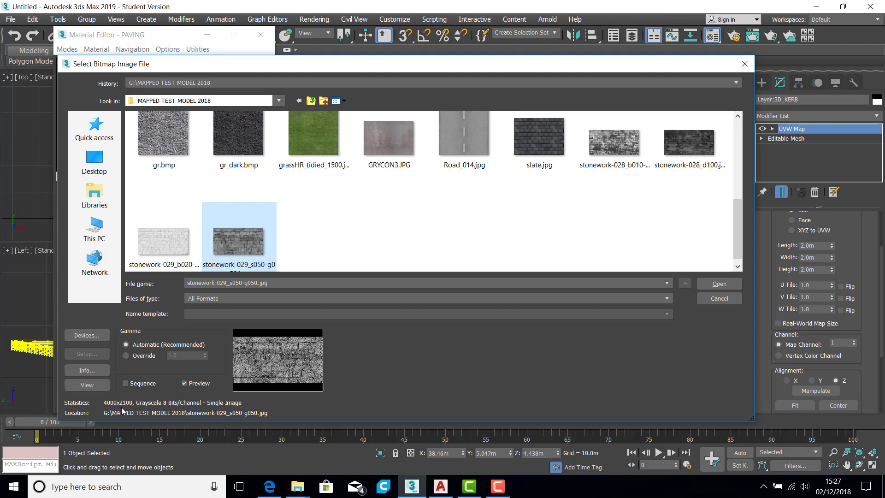
{"action": "left_click", "coordinate": [724, 284]}
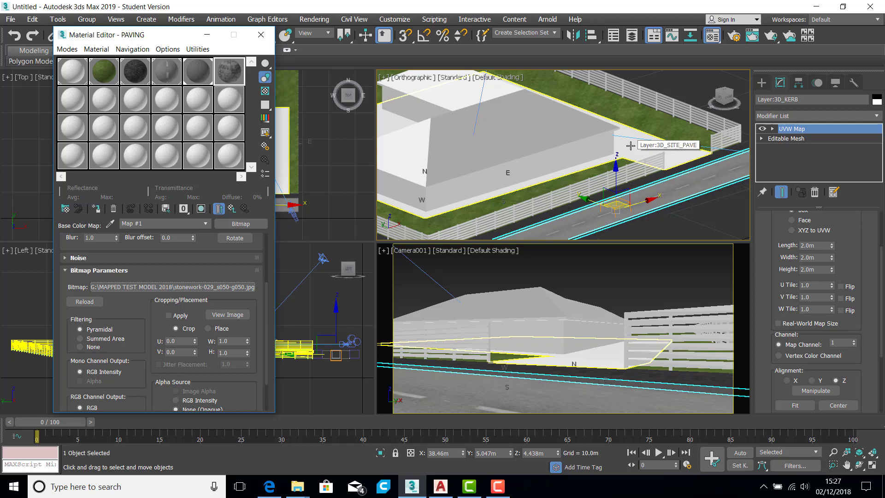
Step: Apply the PAVING material to the 3D_SITE_PAVE surface around the house and select that surface
{"action": "left_click", "coordinate": [231, 209]}
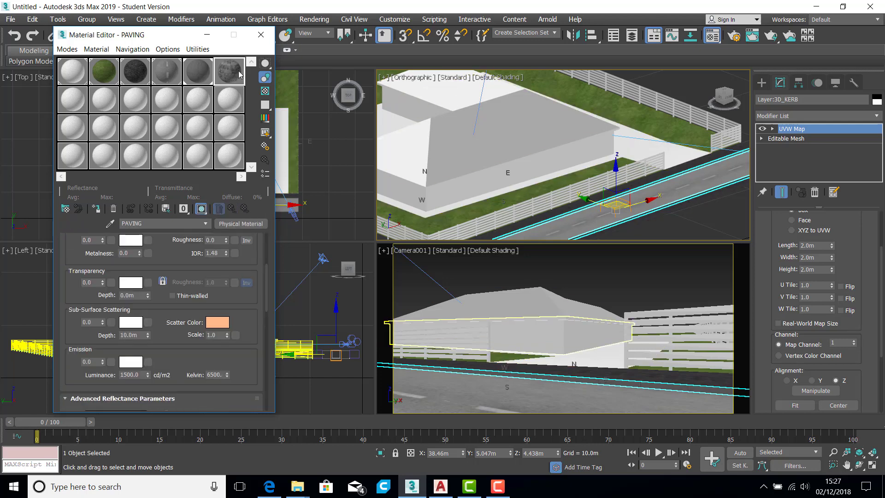
{"action": "left_click_drag", "start_coordinate": [240, 73], "coordinate": [635, 152]}
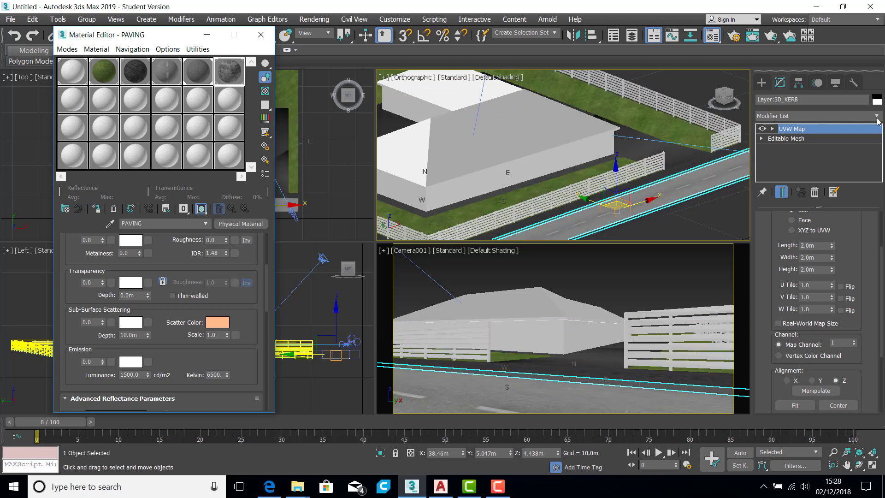
{"action": "left_click", "coordinate": [878, 116]}
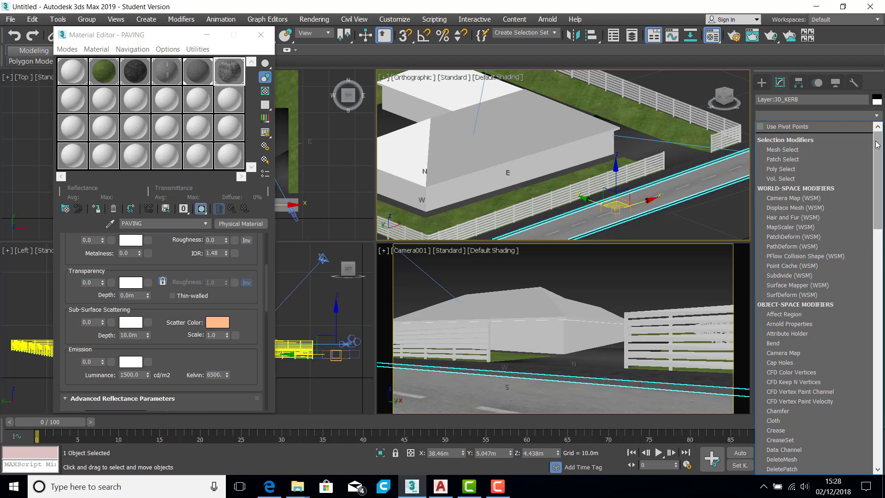
{"action": "left_click", "coordinate": [632, 149]}
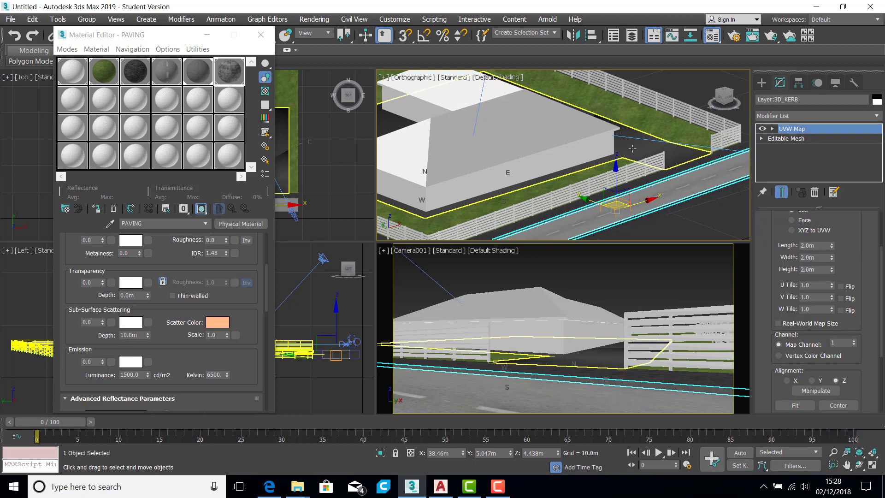
{"action": "left_click", "coordinate": [636, 145]}
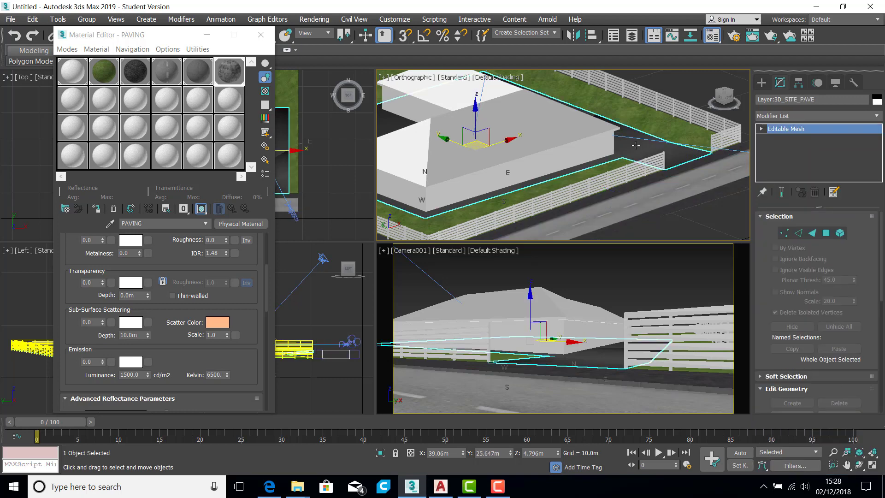
Step: Add a UVW Map modifier to the paving and turn off its real-world map size
{"action": "left_click", "coordinate": [879, 117]}
{"action": "scroll", "coordinate": [817, 295], "scroll_direction": "down", "scroll_amount": 15}
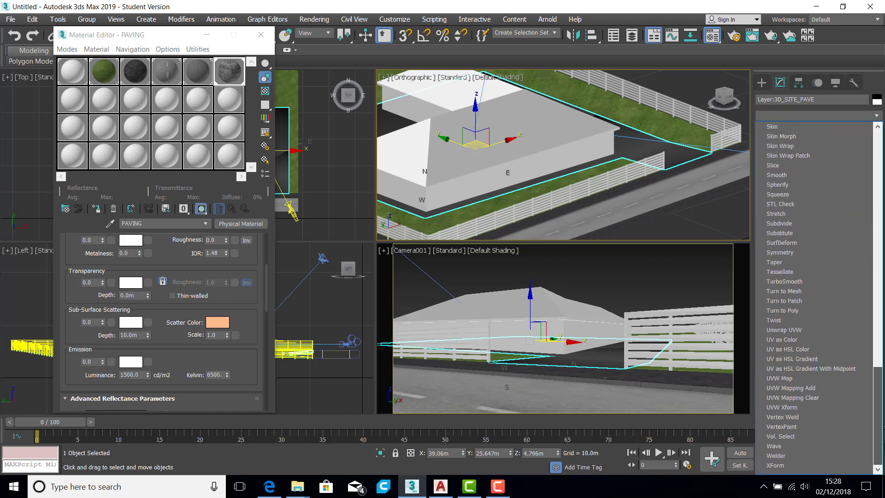
{"action": "left_click", "coordinate": [783, 378]}
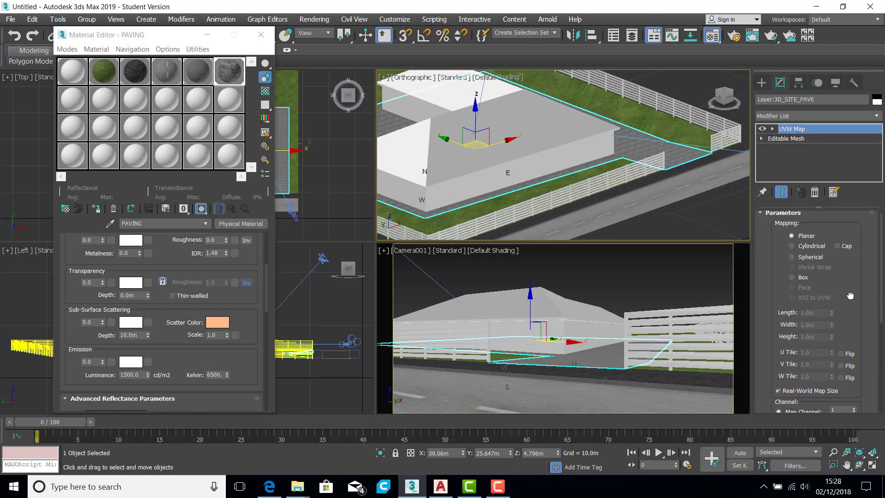
{"action": "scroll", "coordinate": [819, 323], "scroll_direction": "down", "scroll_amount": 2}
{"action": "left_click", "coordinate": [778, 356]}
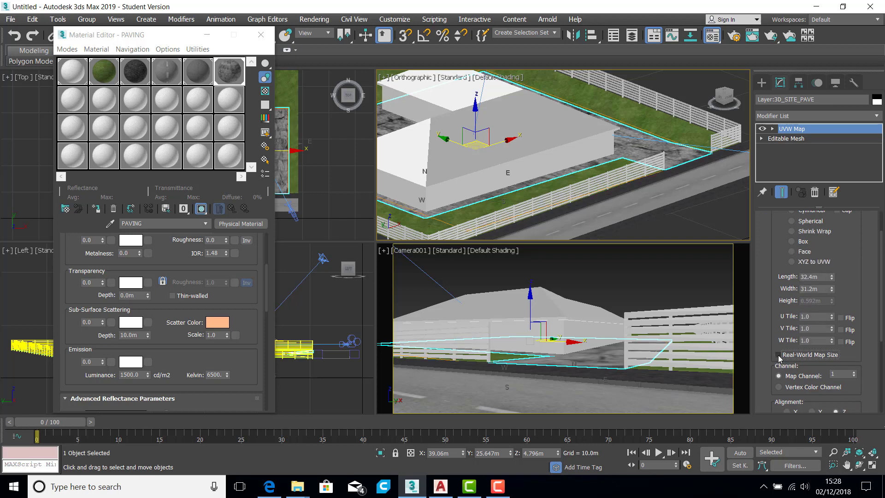
Step: Set the paving's planar mapping to 2.1 m long and 4 m wide, and inspect the stone texture up close
{"action": "double_click", "coordinate": [826, 277]}
{"action": "type", "text": "2.1"}
{"action": "key", "text": "Return"}
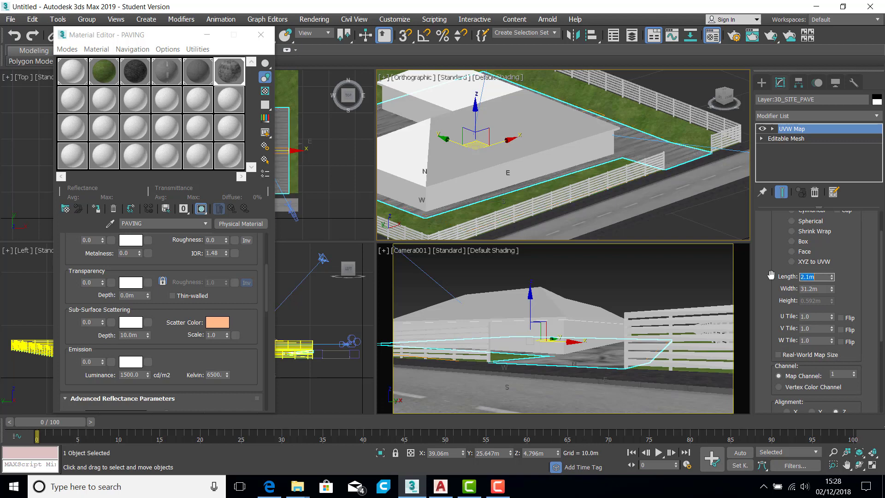
{"action": "double_click", "coordinate": [822, 289]}
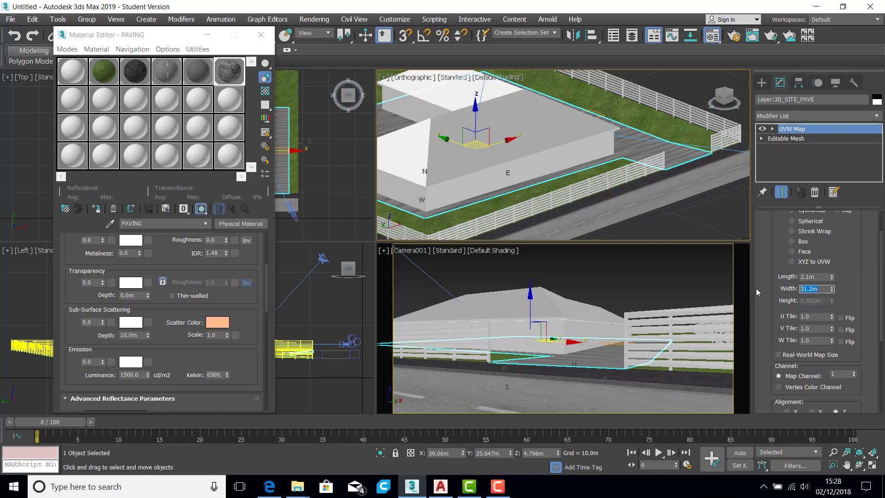
{"action": "type", "text": "4"}
{"action": "key", "text": "Return"}
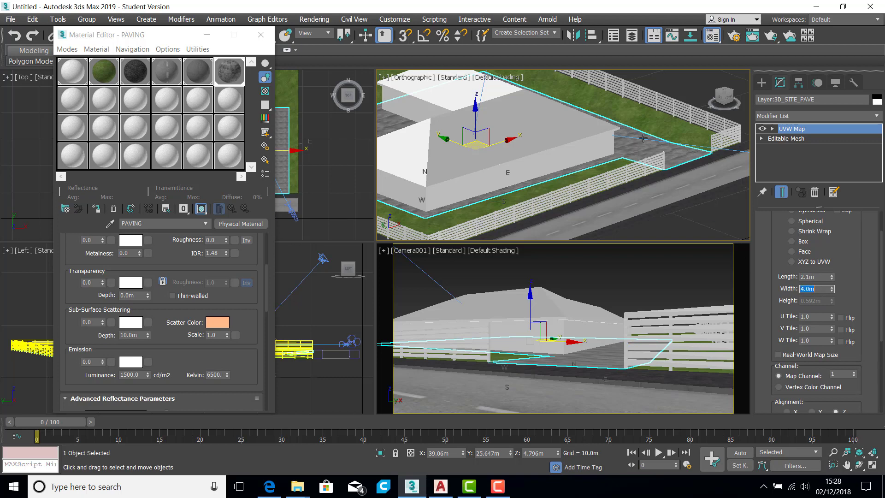
{"action": "scroll", "coordinate": [618, 156], "scroll_direction": "up", "scroll_amount": 6}
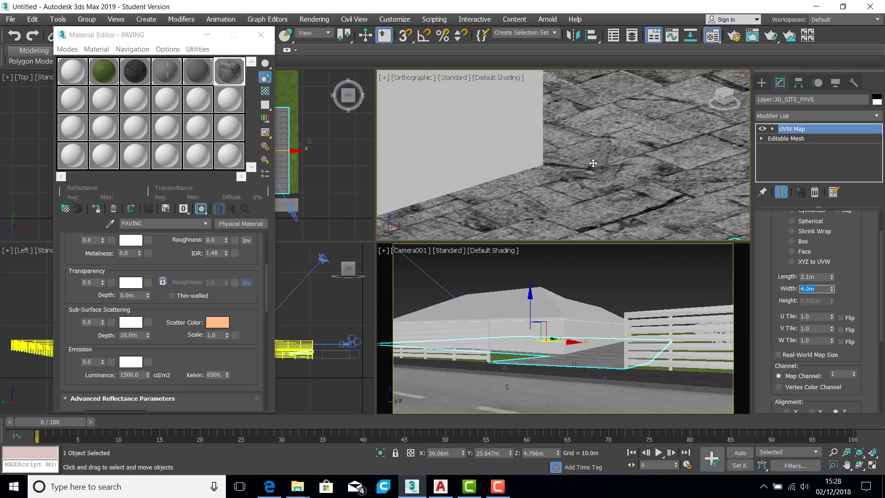
{"action": "scroll", "coordinate": [594, 163], "scroll_direction": "down", "scroll_amount": 2}
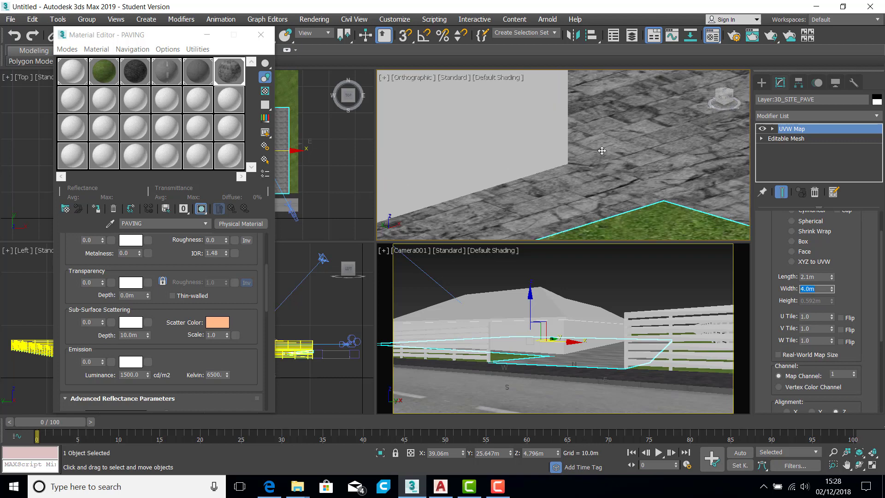
{"action": "scroll", "coordinate": [570, 168], "scroll_direction": "up", "scroll_amount": 2}
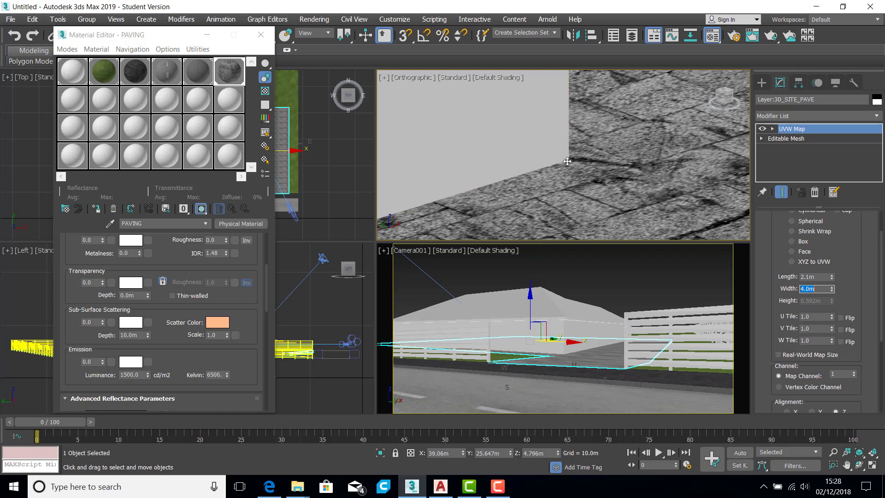
Step: Close the Material Editor, display the Top viewport in wireframe and frame the house's south-east corner
{"action": "left_click", "coordinate": [259, 39]}
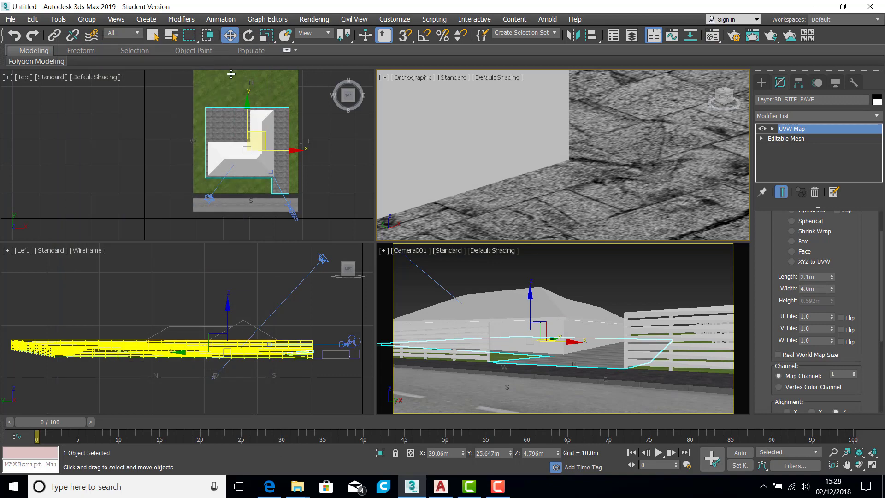
{"action": "left_click", "coordinate": [104, 79]}
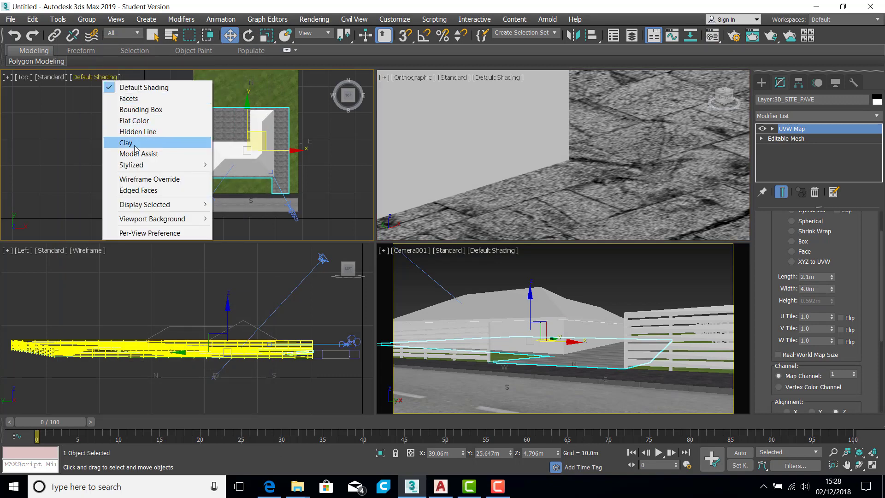
{"action": "left_click", "coordinate": [137, 181]}
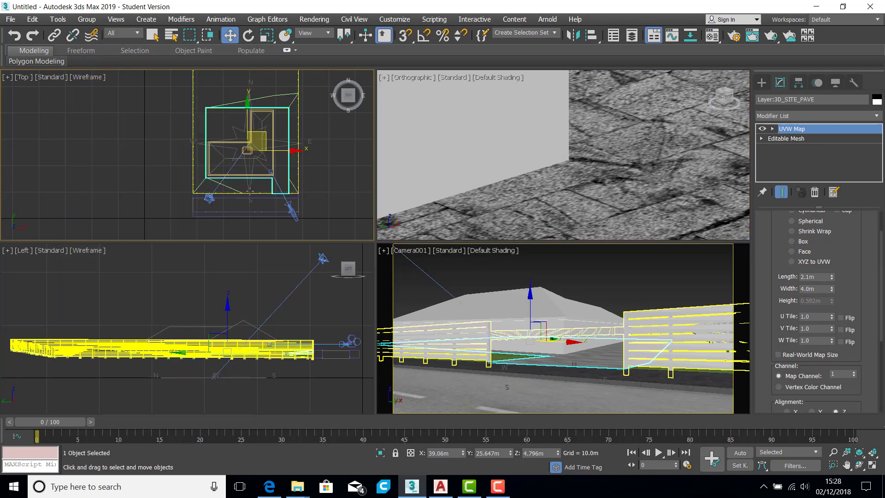
{"action": "scroll", "coordinate": [247, 171], "scroll_direction": "up", "scroll_amount": 6}
{"action": "middle_click_drag", "start_coordinate": [258, 171], "coordinate": [215, 163]}
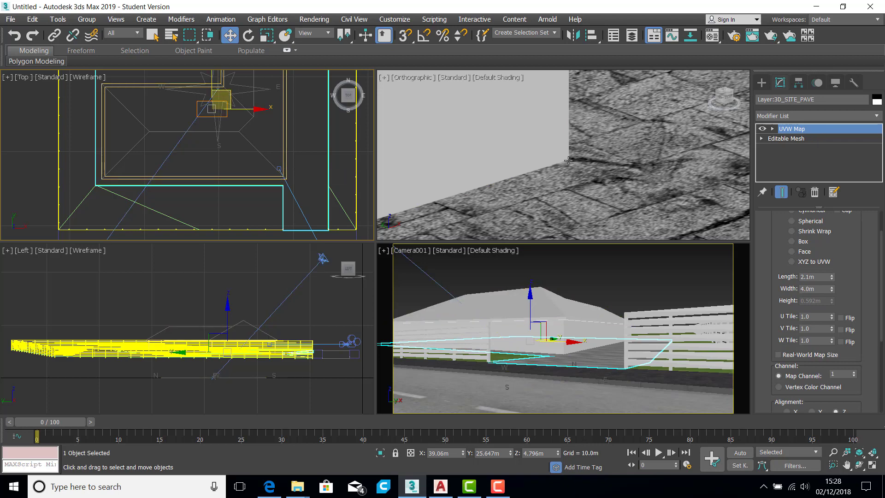
Step: Move the paving's UVW mapping gizmo to the house's south-east corner at about X 46.66 m, Y 17.7 m, and leave gizmo editing
{"action": "left_click", "coordinate": [807, 131]}
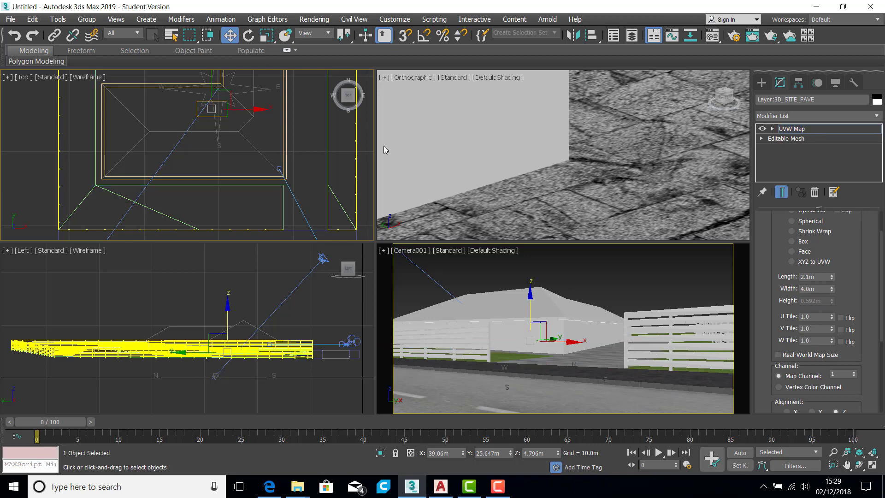
{"action": "left_click_drag", "start_coordinate": [223, 91], "coordinate": [280, 150]}
{"action": "scroll", "coordinate": [289, 178], "scroll_direction": "up", "scroll_amount": 8}
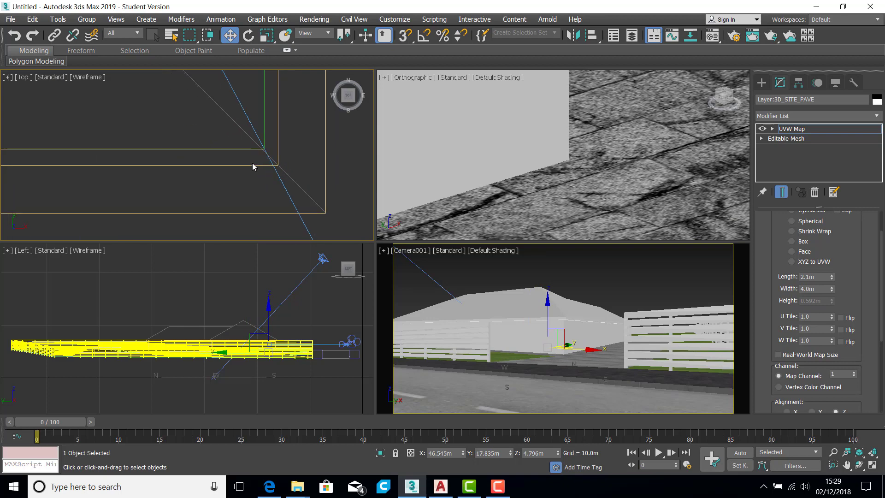
{"action": "middle_click_drag", "start_coordinate": [234, 153], "coordinate": [184, 137]}
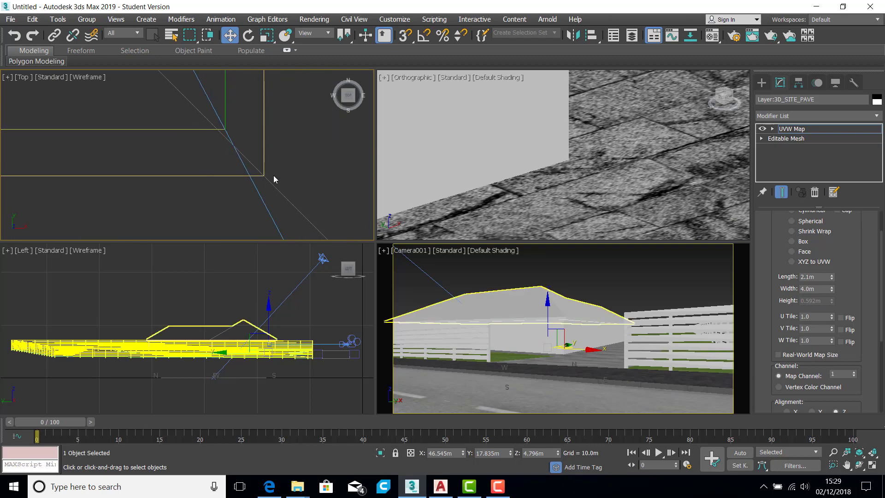
{"action": "left_click_drag", "start_coordinate": [169, 129], "coordinate": [206, 175]}
{"action": "scroll", "coordinate": [262, 182], "scroll_direction": "up", "scroll_amount": 9}
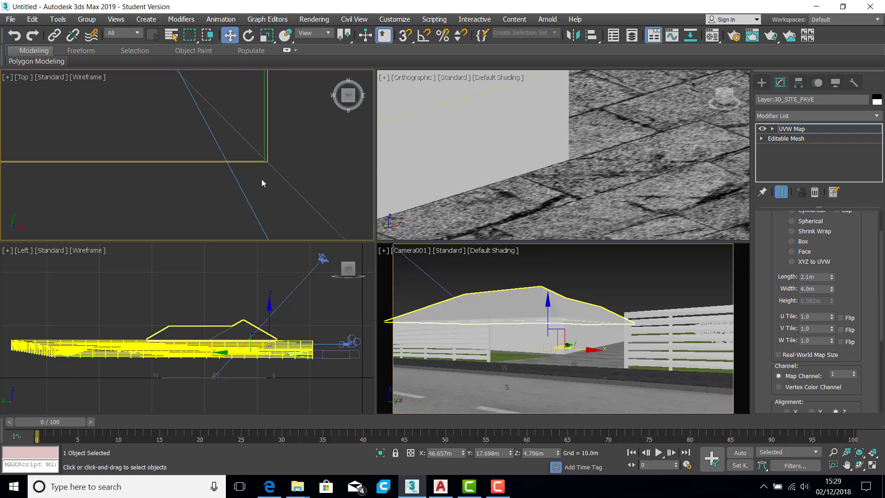
{"action": "left_click_drag", "start_coordinate": [255, 141], "coordinate": [263, 117]}
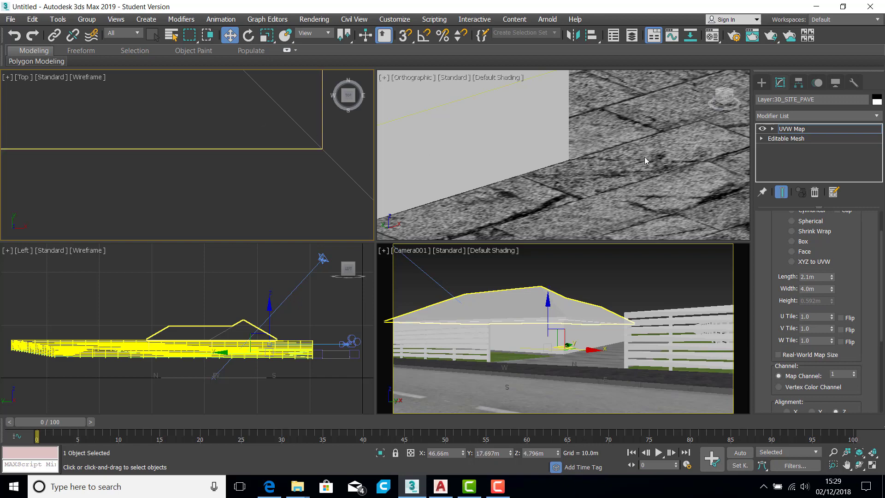
{"action": "left_click", "coordinate": [815, 131]}
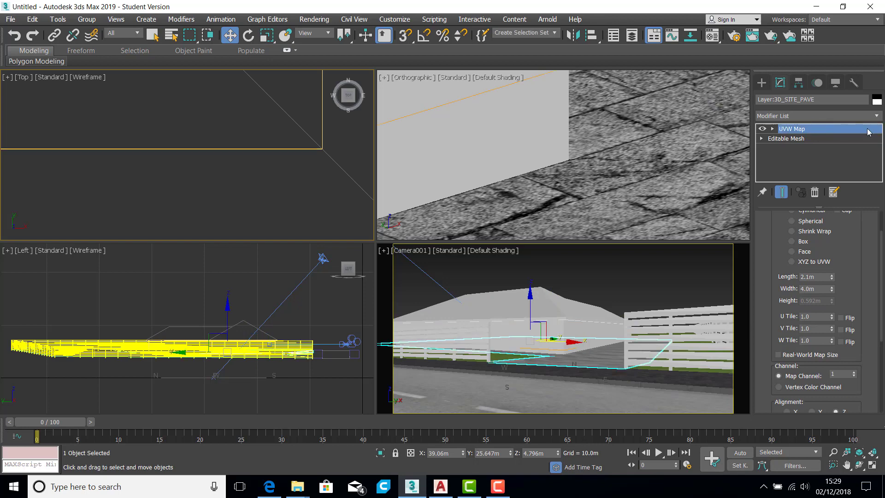
{"action": "scroll", "coordinate": [526, 171], "scroll_direction": "down", "scroll_amount": 10}
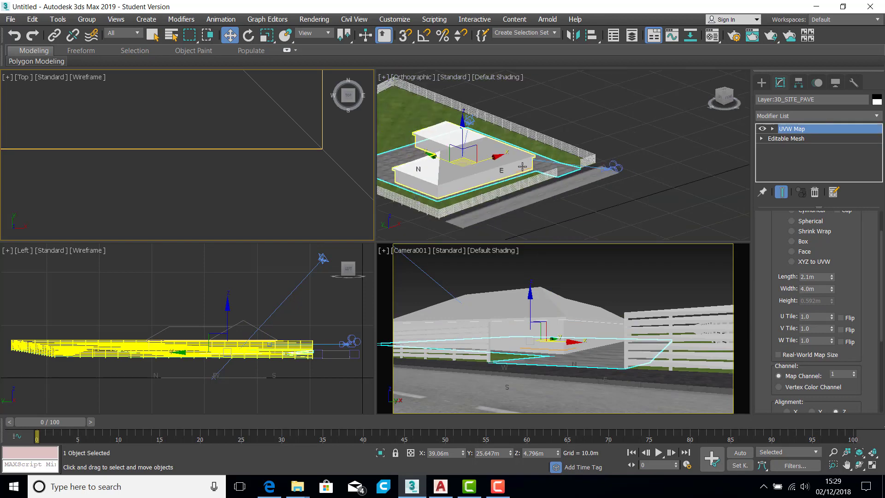
{"action": "middle_click_drag", "start_coordinate": [522, 167], "coordinate": [573, 168]}
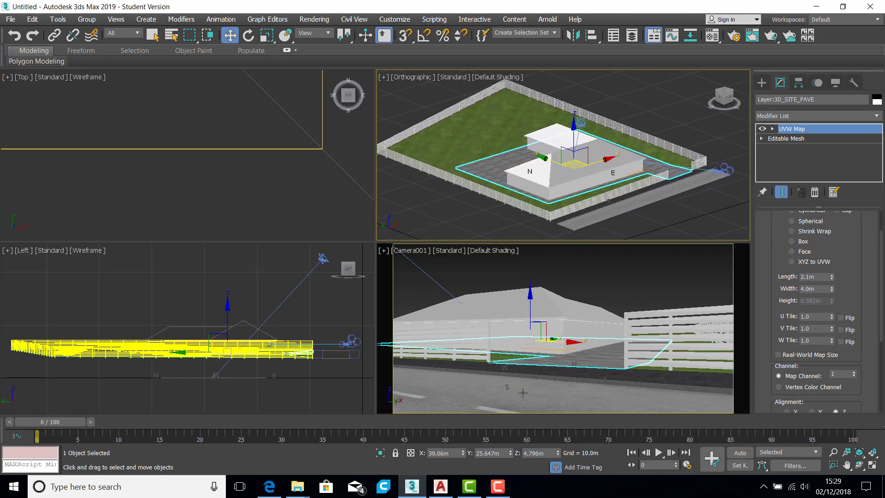